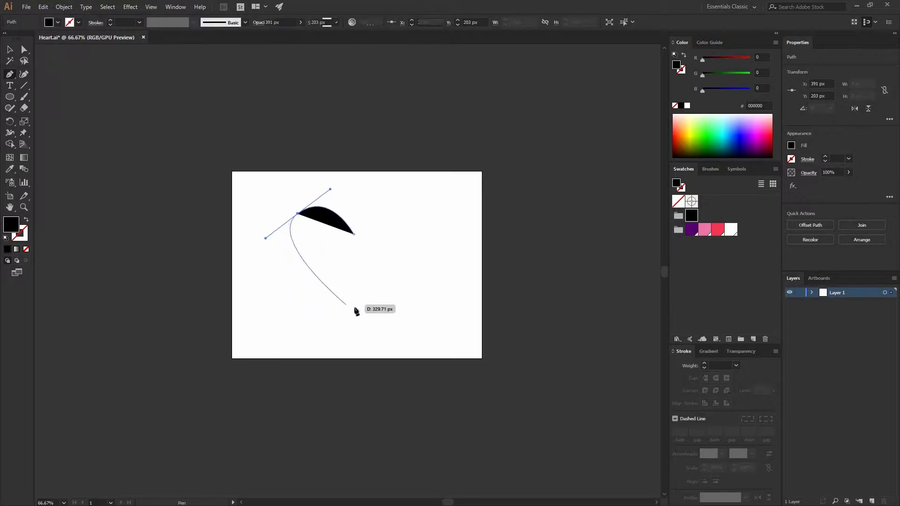
# Step: Finish the left half of the heart with a curved Pen segment ending at a bottom anchor below the starting point
pyautogui.moveTo(354, 308); pyautogui.dragTo(423, 328)
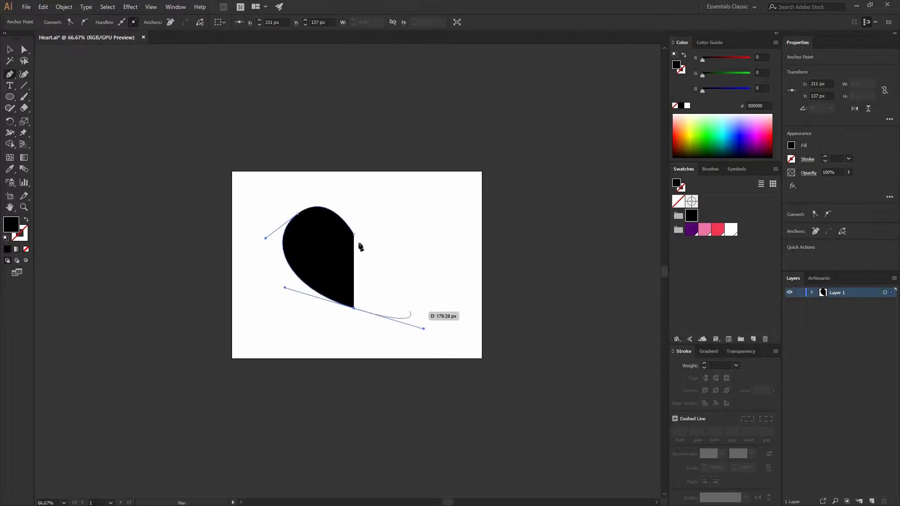
pyautogui.press('v')
pyautogui.click(412, 322)
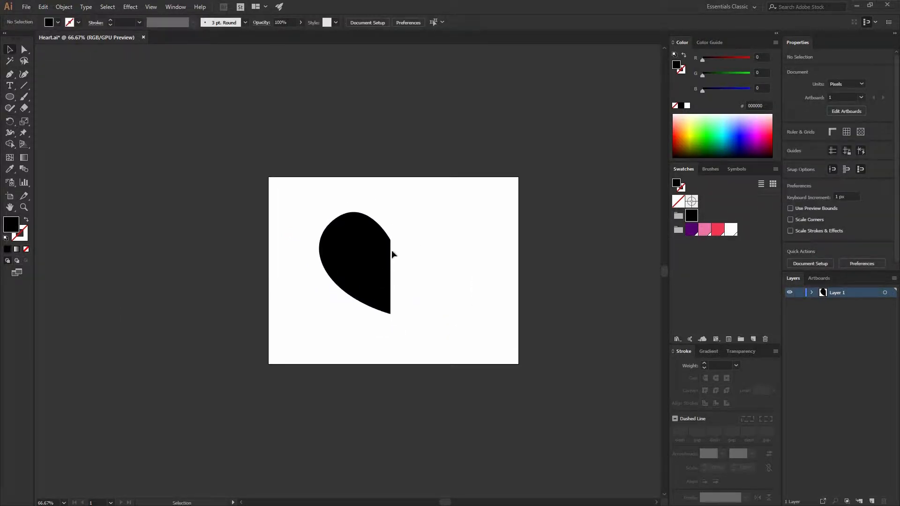
# Step: Align the top and bottom anchor points of the half heart's straight edge to their horizontal center, relative to the selection
pyautogui.press('a')
pyautogui.hotkey('ctrl', '=')
pyautogui.hotkey('ctrl', '=')
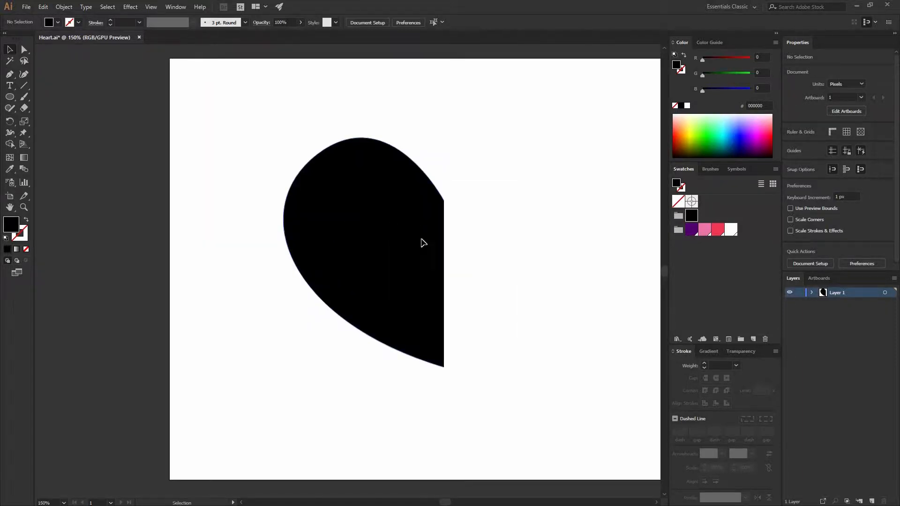
pyautogui.press('v')
pyautogui.hscroll(2, 445, 175)
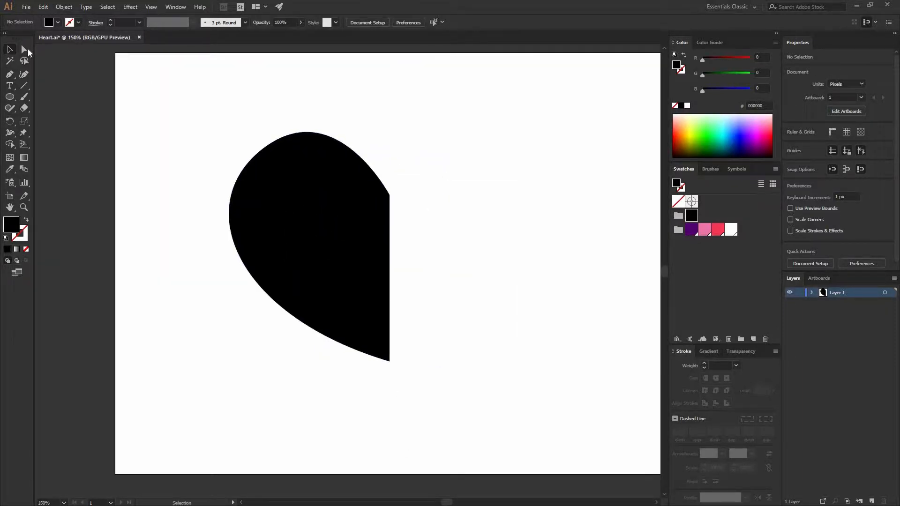
pyautogui.press('a')
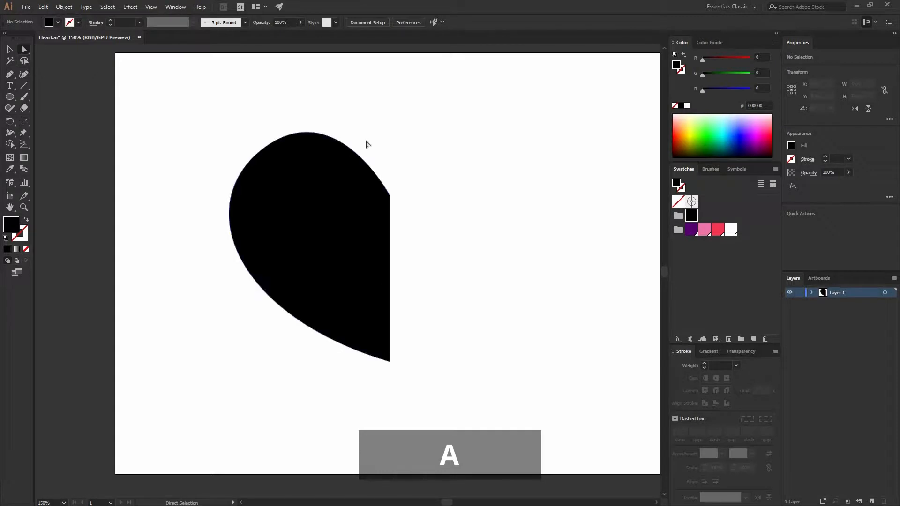
pyautogui.moveTo(365, 139); pyautogui.dragTo(464, 404)
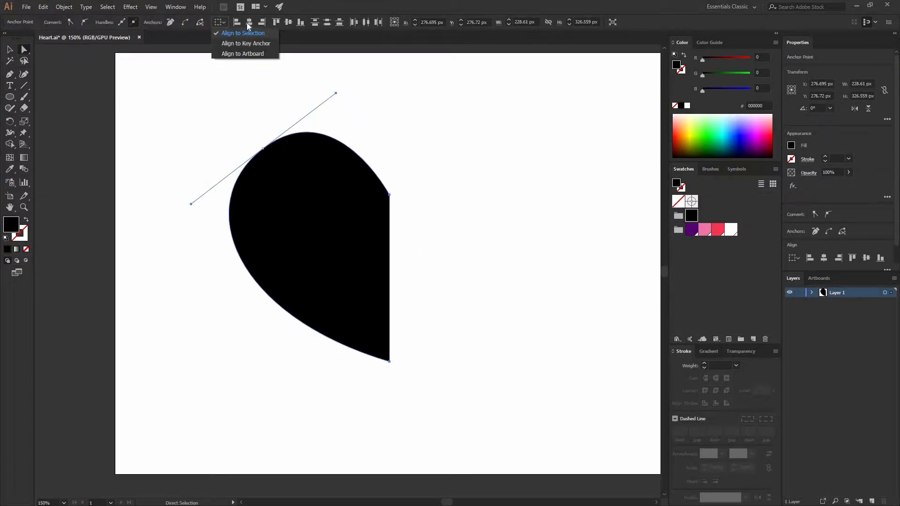
pyautogui.click(248, 24)
pyautogui.click(248, 23)
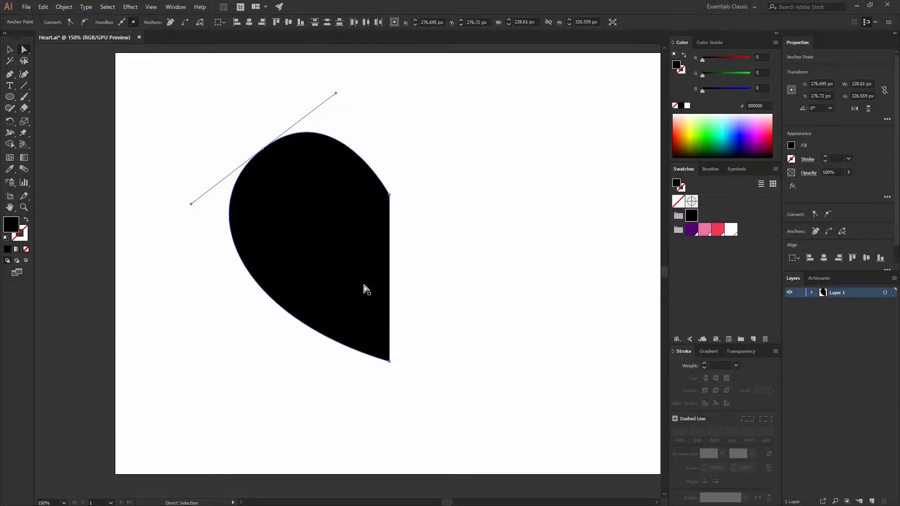
pyautogui.hotkey('ctrl', 'shift', 'a')
# Step: Reflect a copy of the half heart across its straight vertical edge to form the right half
pyautogui.press('v')
pyautogui.hotkey('ctrl', 'a')
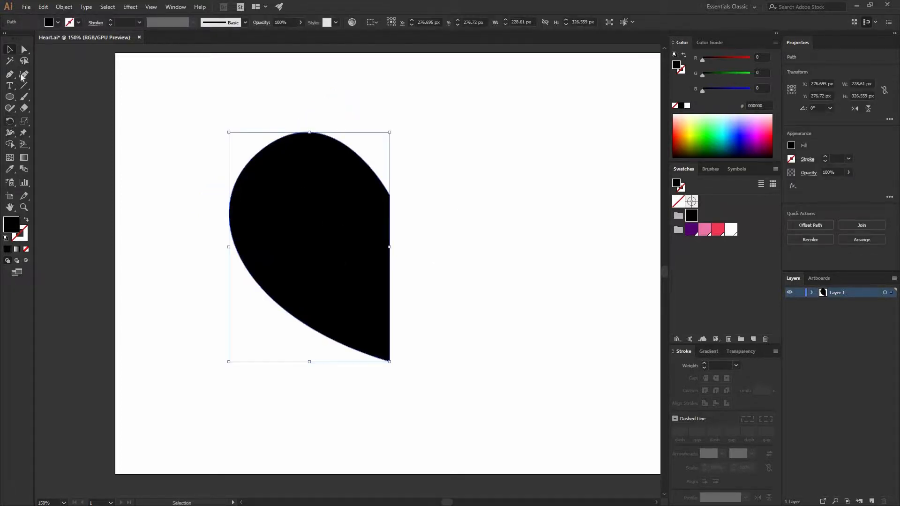
pyautogui.moveTo(11, 125); pyautogui.dragTo(34, 133)
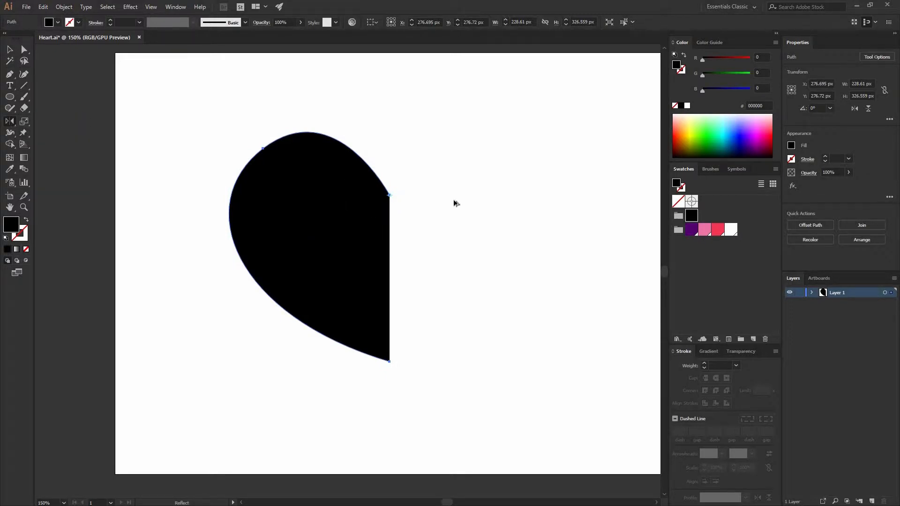
pyautogui.moveTo(453, 203); pyautogui.dragTo(514, 341)
pyautogui.press('v')
pyautogui.click(462, 367)
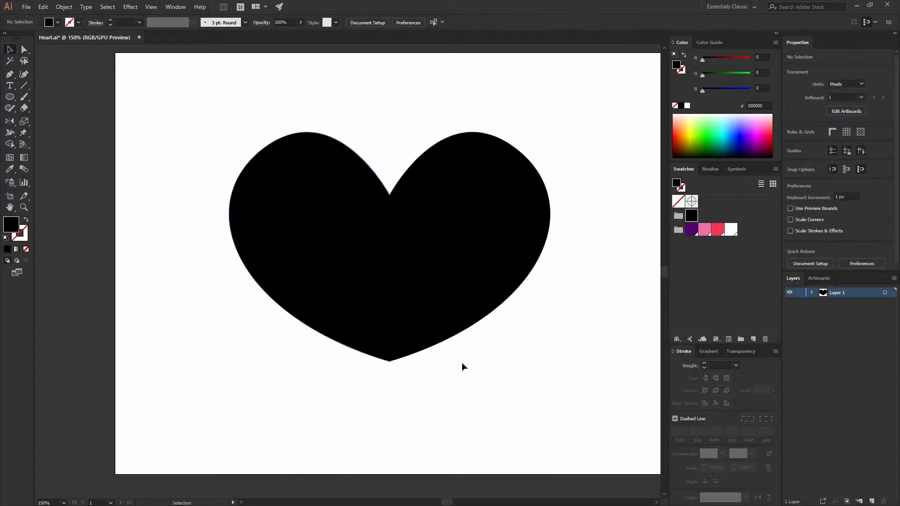
pyautogui.moveTo(514, 259); pyautogui.dragTo(574, 259)
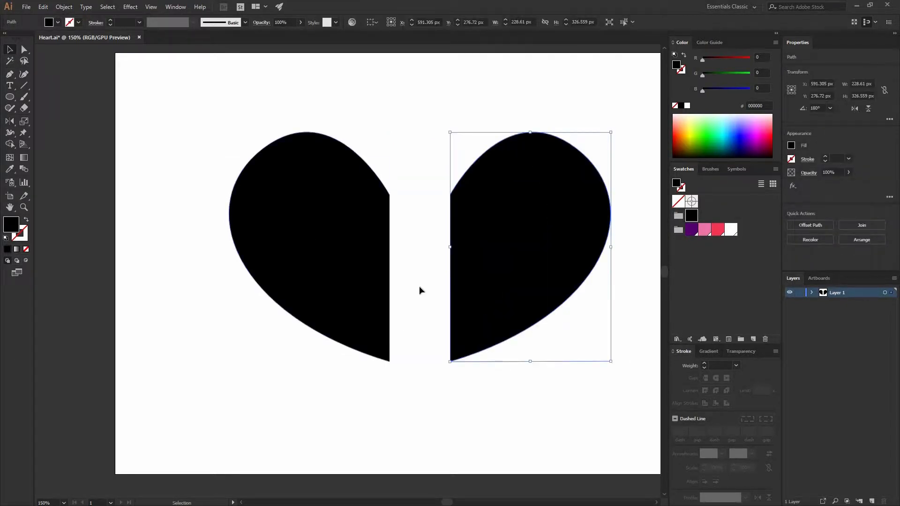
pyautogui.hotkey('ctrl', 'z')
pyautogui.click(400, 387)
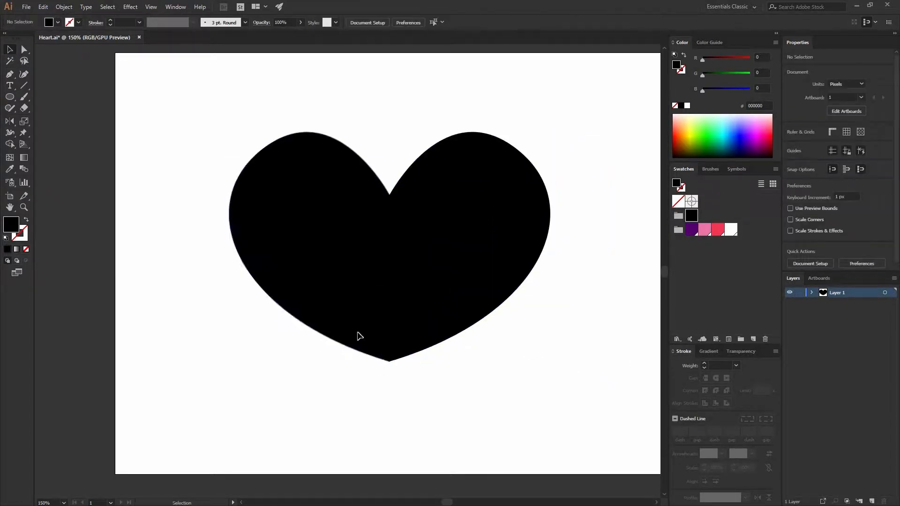
pyautogui.moveTo(359, 336); pyautogui.dragTo(432, 374)
pyautogui.hotkey('ctrl', 'shift', 'a')
# Step: Move the right heart half horizontally away from the left half, leaving a gap between their straight edges
pyautogui.moveTo(513, 260); pyautogui.dragTo(606, 260)
pyautogui.hotkey('ctrl', 'z')
pyautogui.hotkey('ctrl', 'shift', 'z')
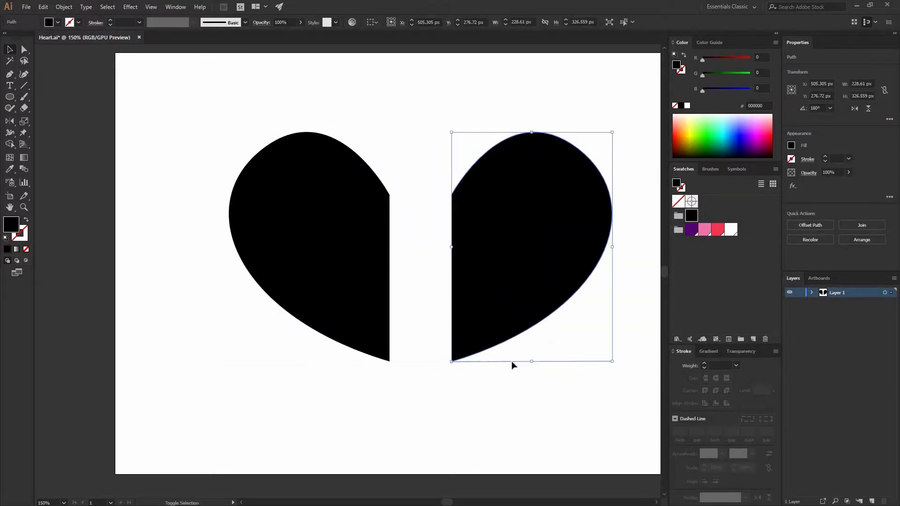
pyautogui.click(519, 371)
# Step: Distribute the two heart halves horizontally with 0 px spacing, using the left half as the key object
pyautogui.moveTo(347, 375); pyautogui.dragTo(534, 249)
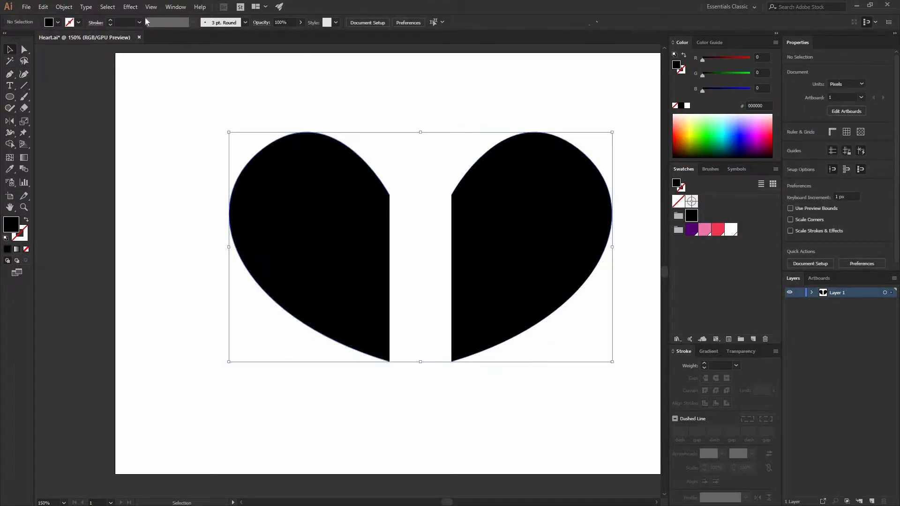
pyautogui.click(175, 8)
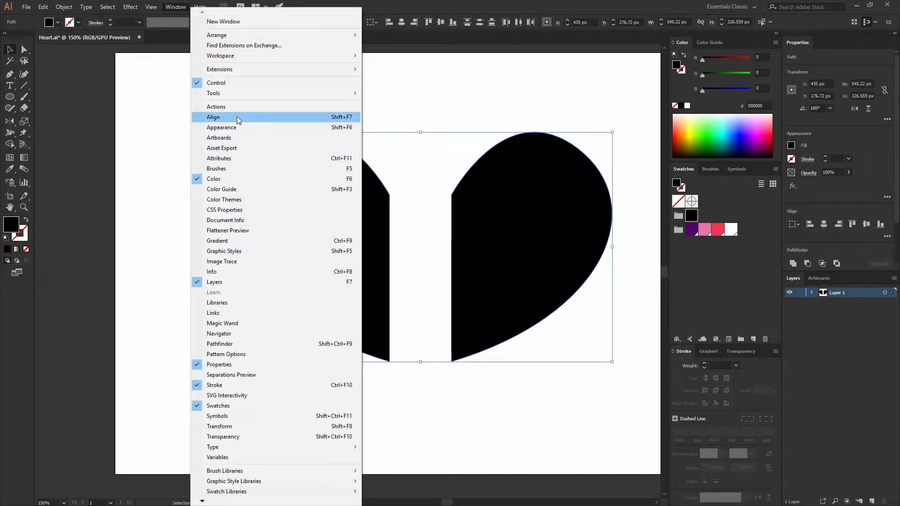
pyautogui.click(240, 118)
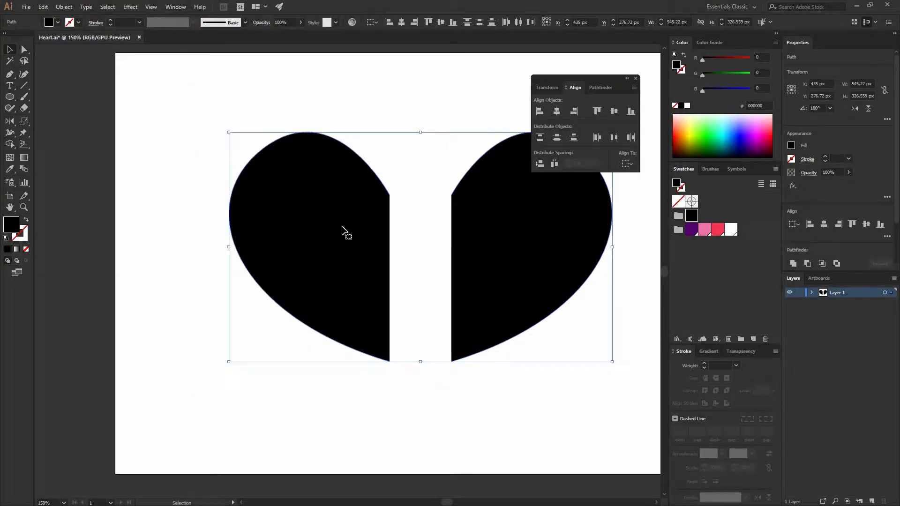
pyautogui.click(374, 210)
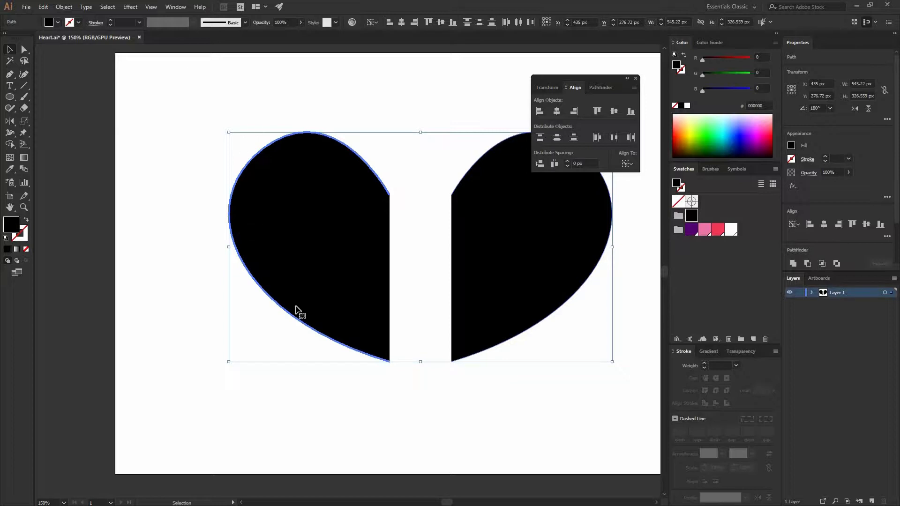
pyautogui.click(554, 165)
pyautogui.click(260, 130)
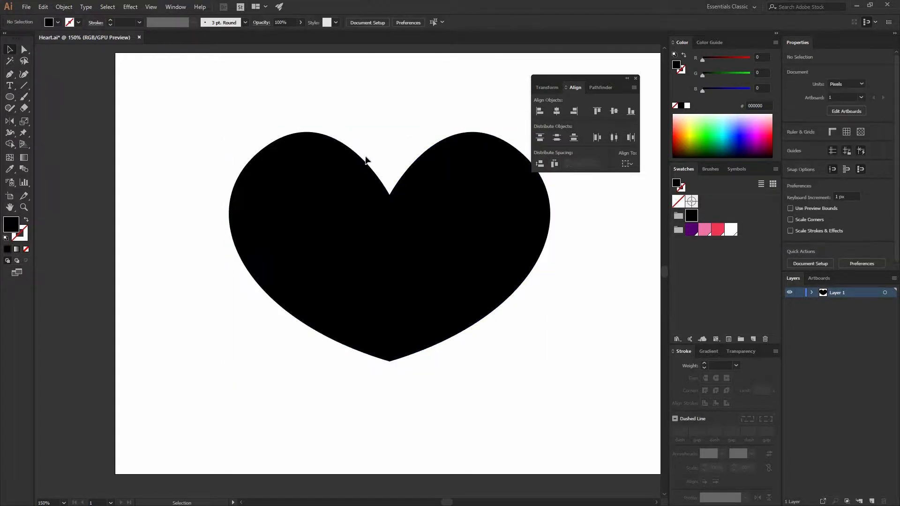
# Step: Join the overlapping endpoints of the two halves at the heart's top notch and bottom tip
pyautogui.press('a')
pyautogui.click(389, 194)
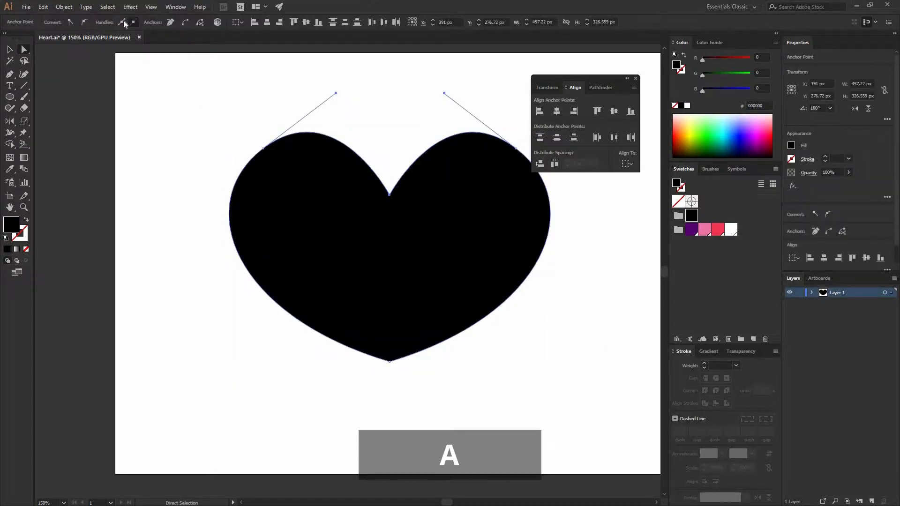
pyautogui.click(190, 24)
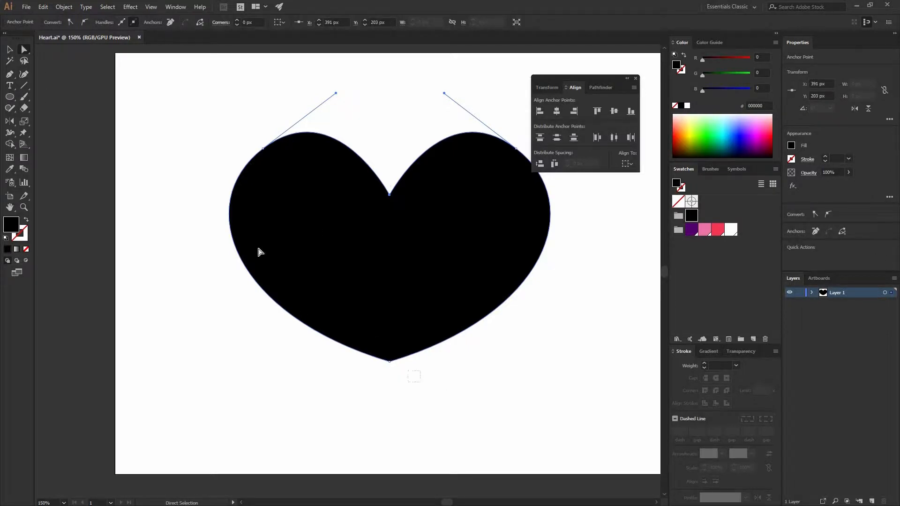
pyautogui.click(389, 360)
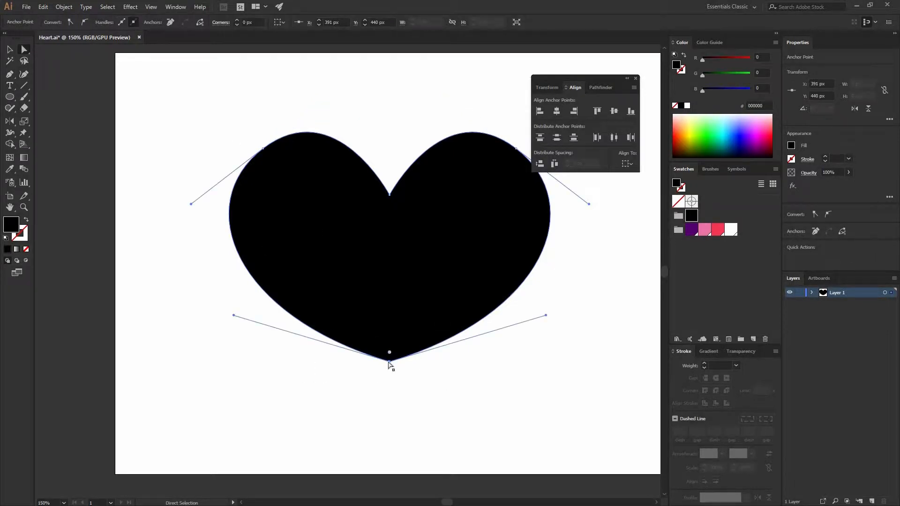
# Step: Move the heart's bottom anchor point straight down to about Y 478 px
pyautogui.moveTo(389, 361); pyautogui.dragTo(390, 387)
pyautogui.click(514, 370)
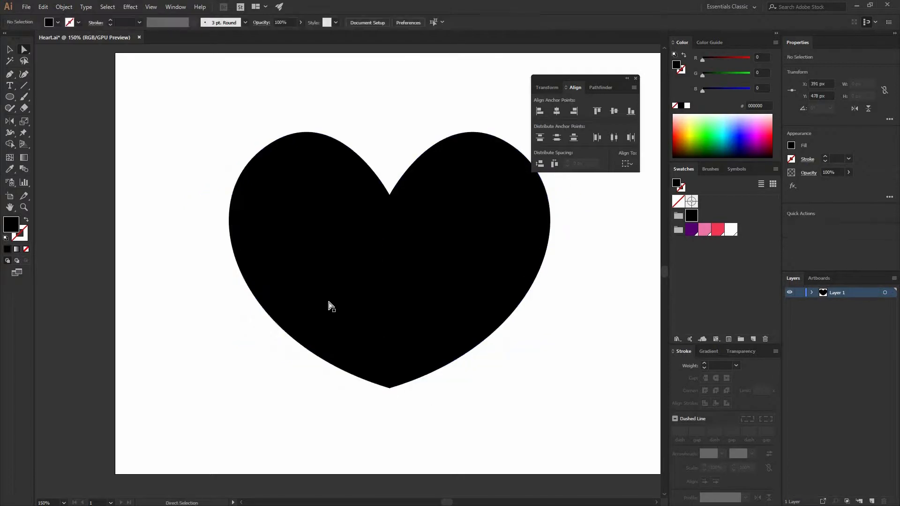
# Step: Fill the heart with the red swatch (R=245 G=56 B=85)
pyautogui.click(518, 287)
pyautogui.press('v')
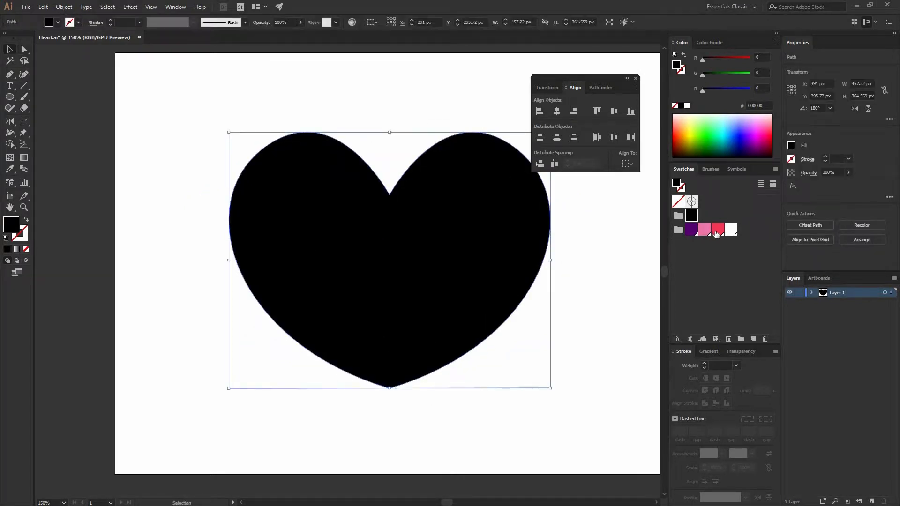
pyautogui.click(718, 229)
pyautogui.click(488, 382)
# Step: Center the heart horizontally and vertically on the artboard
pyautogui.moveTo(425, 341); pyautogui.dragTo(377, 367)
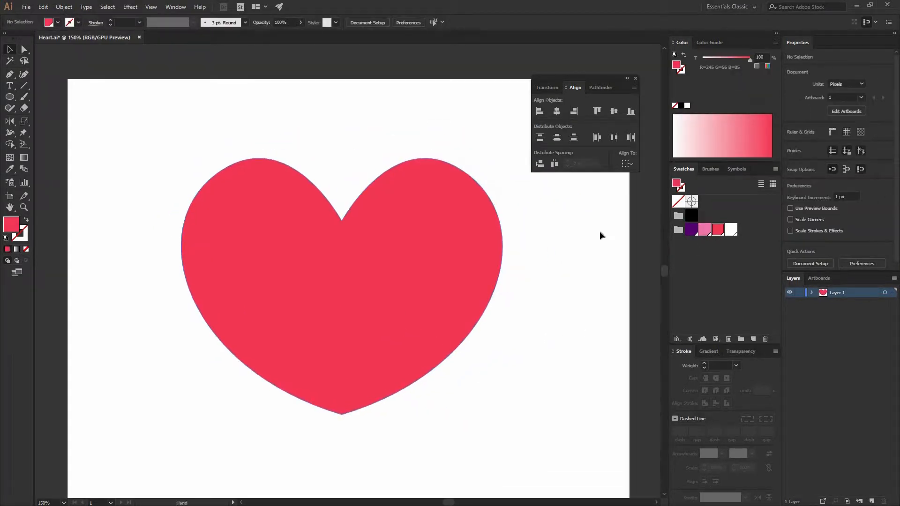
pyautogui.hotkey('ctrl', 'a')
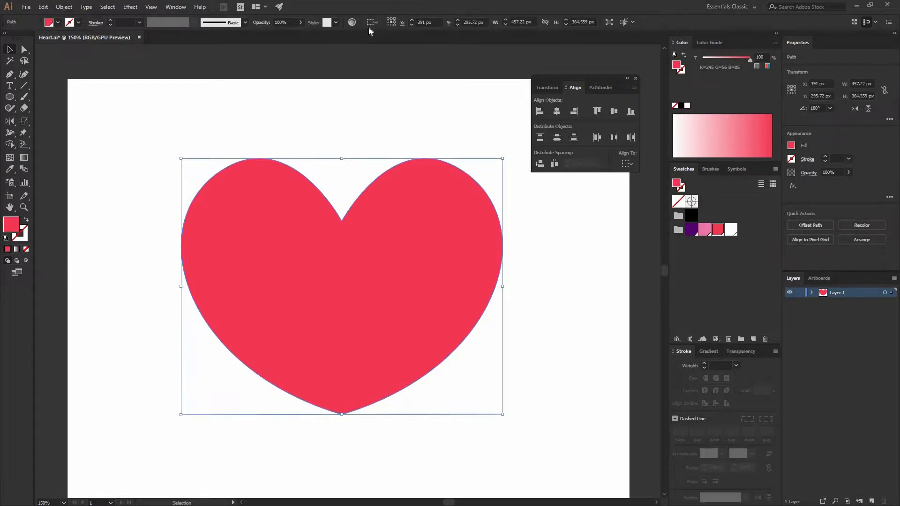
pyautogui.click(371, 24)
pyautogui.click(383, 54)
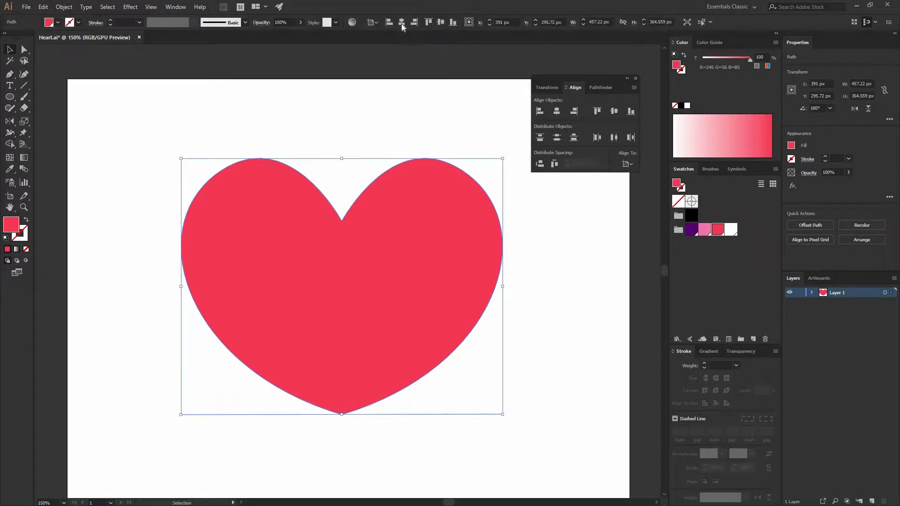
pyautogui.click(401, 22)
pyautogui.click(440, 22)
pyautogui.hotkey('ctrl', 'shift', 'a')
# Step: Draw an upright ellipse about 31 × 45 px on the left side of the heart as an eye
pyautogui.moveTo(373, 279); pyautogui.dragTo(385, 245)
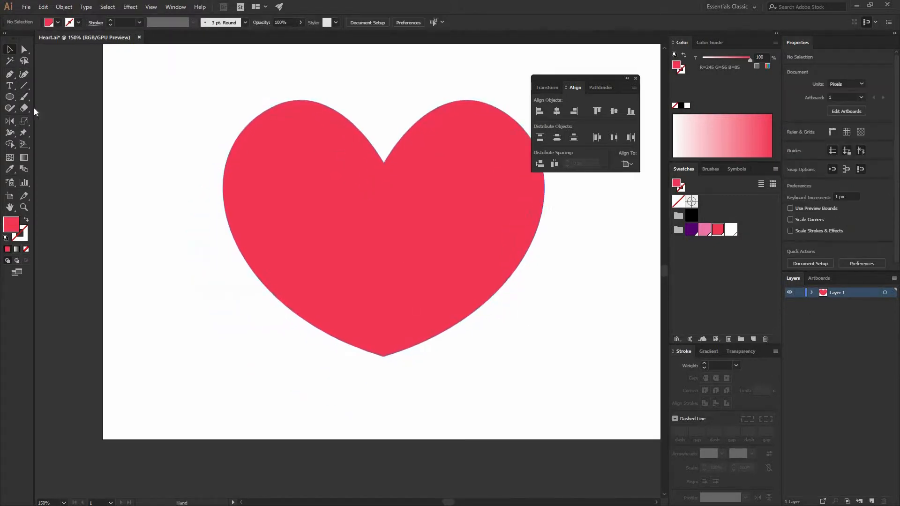
pyautogui.click(9, 96)
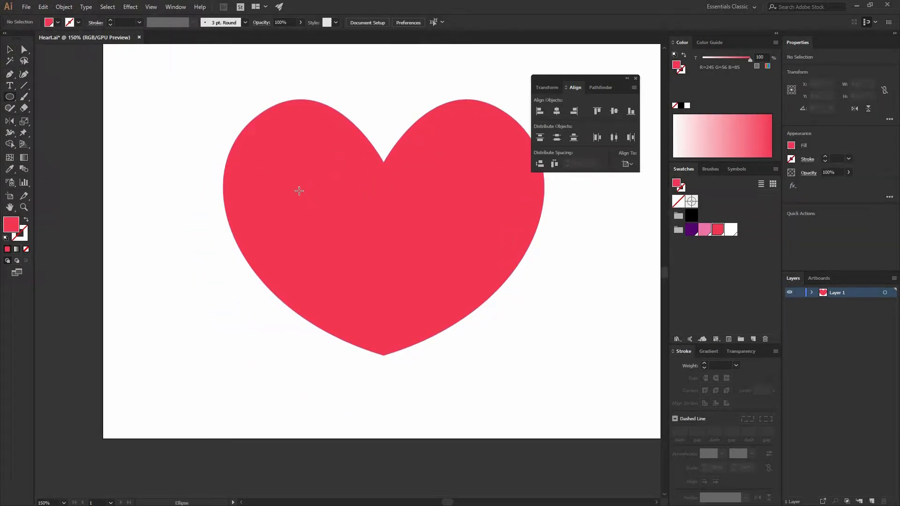
pyautogui.moveTo(303, 191); pyautogui.dragTo(325, 222)
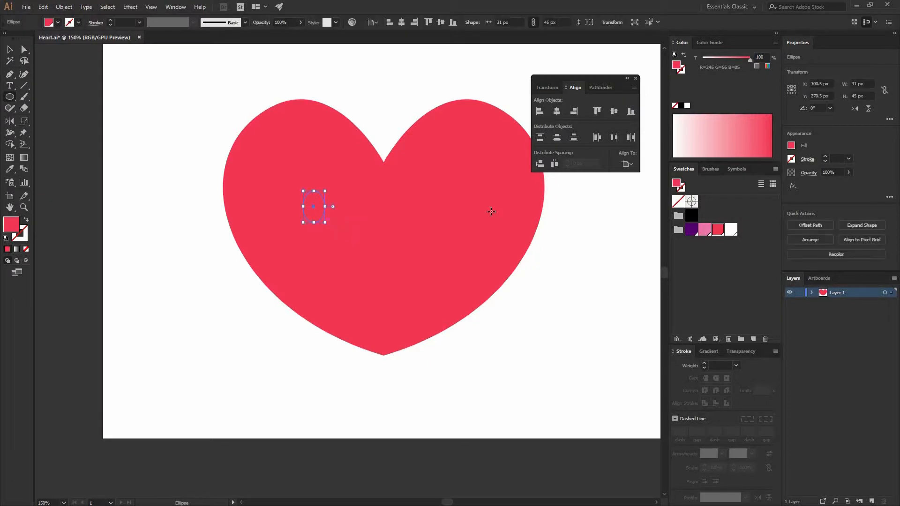
# Step: Resize the eye ellipse to 22 × 33 px and fill it with the dark purple swatch (R=85 G=3 B=112)
pyautogui.click(506, 21)
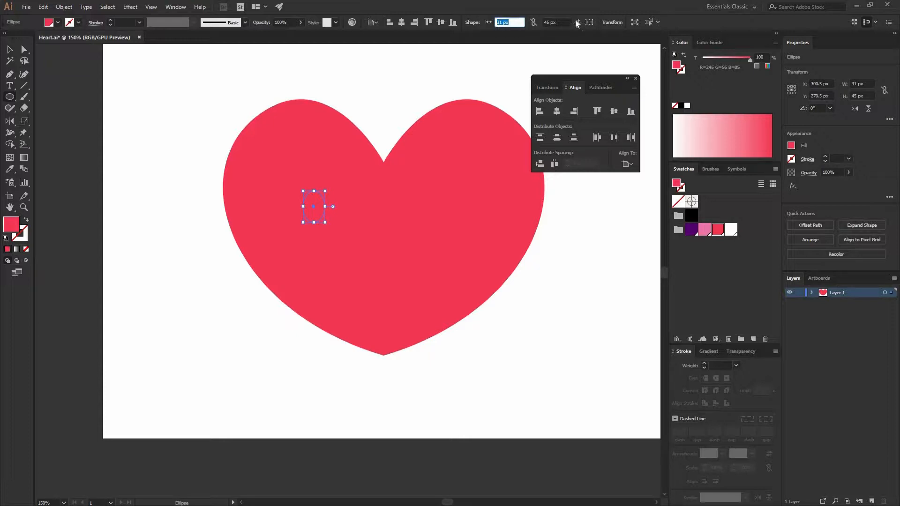
pyautogui.write('22')
pyautogui.press('Tab')
pyautogui.write('33')
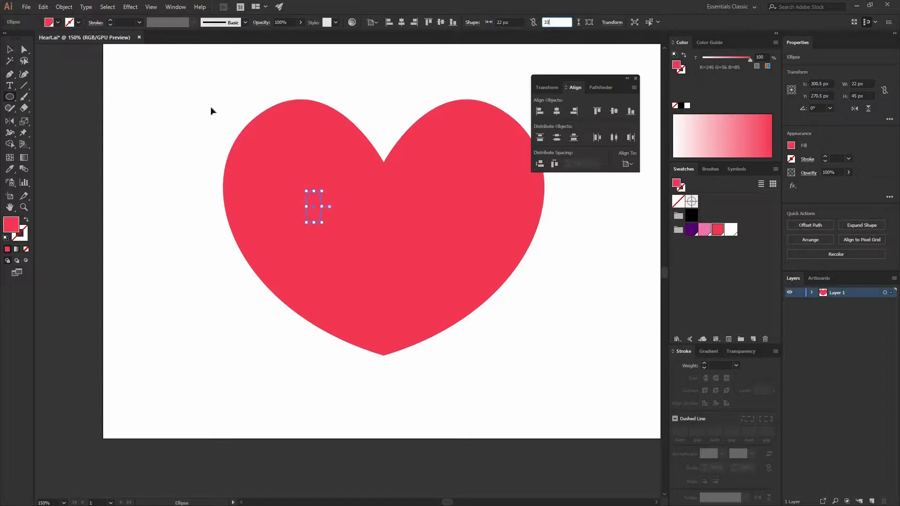
pyautogui.press('Return')
pyautogui.press('v')
pyautogui.click(691, 230)
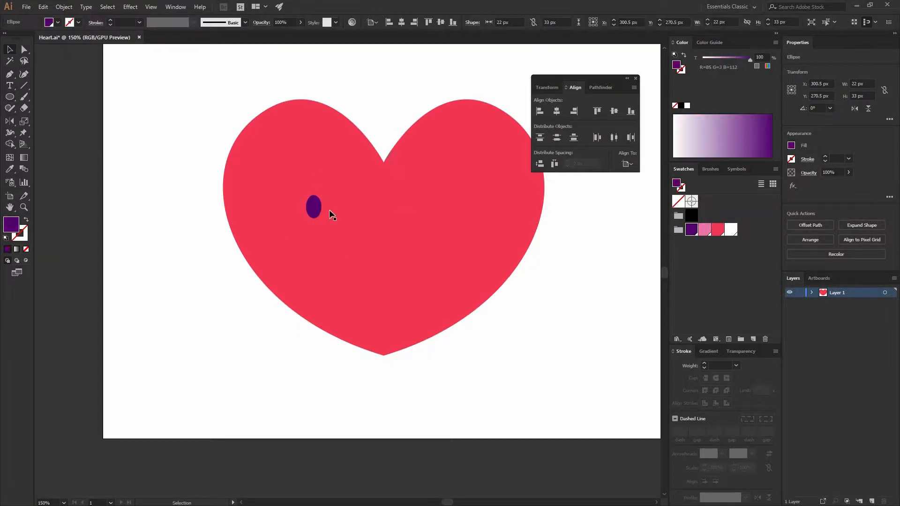
pyautogui.hotkey('ctrl', 'shift', 'a')
# Step: Draw a circle about 12 px across inside the upper part of the purple eye
pyautogui.hotkey('ctrl', '+')
pyautogui.hotkey('ctrl', '+')
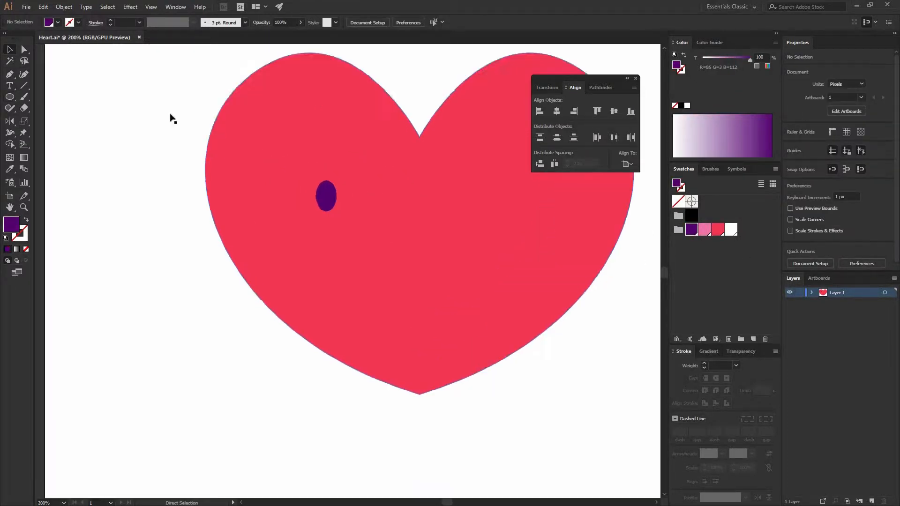
pyautogui.press('l')
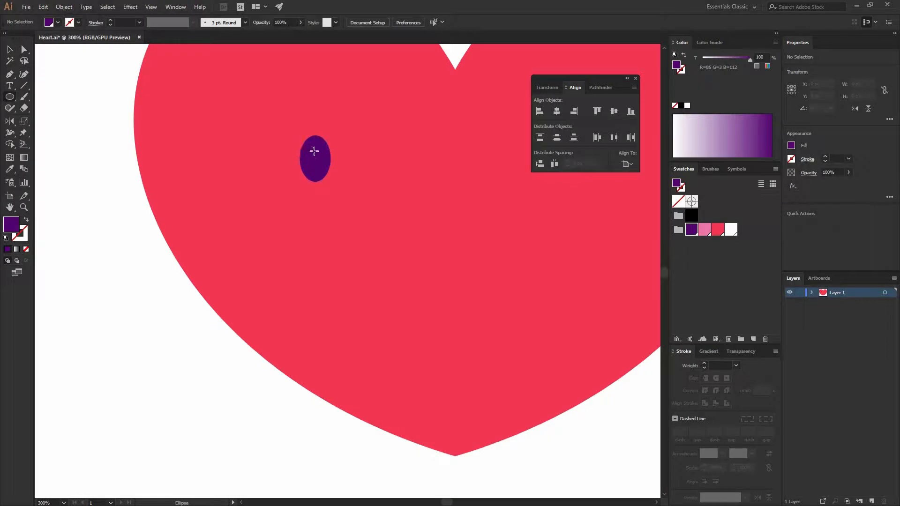
pyautogui.moveTo(322, 159); pyautogui.dragTo(306, 142)
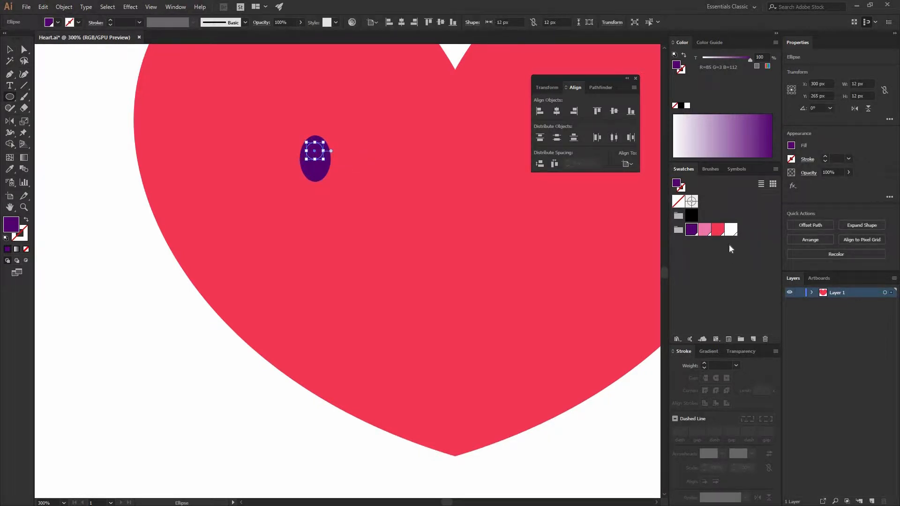
# Step: Fill the circle inside the purple eye with white sampled from the background
pyautogui.press('i')
pyautogui.click(195, 328)
pyautogui.press('v')
pyautogui.hotkey('ctrl', 'shift', 'a')
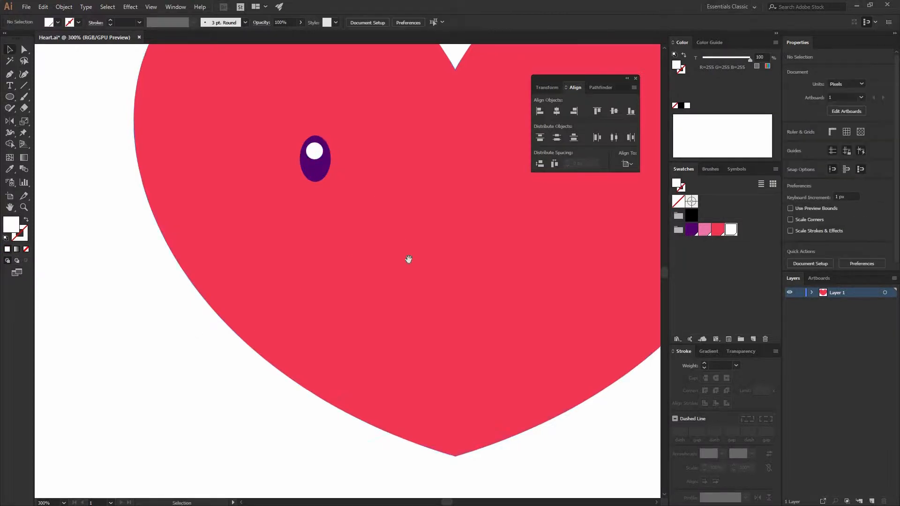
# Step: Center the white circle horizontally on the purple eye ellipse
pyautogui.moveTo(408, 259); pyautogui.dragTo(441, 328)
pyautogui.hotkey('ctrl', '+')
pyautogui.hotkey('ctrl', '+')
pyautogui.hotkey('ctrl', '+')
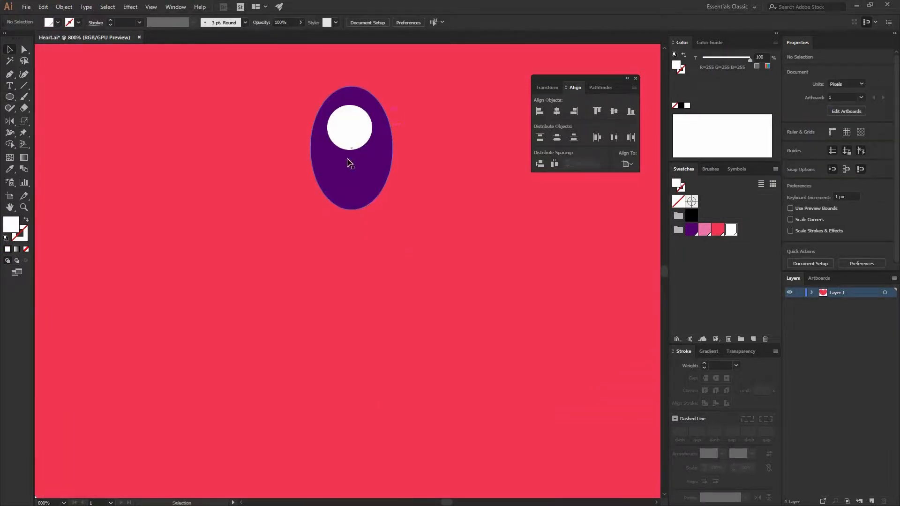
pyautogui.moveTo(348, 163); pyautogui.dragTo(340, 197)
pyautogui.click(344, 172)
pyautogui.keyDown('shift'); pyautogui.click(361, 210); pyautogui.keyUp('shift')
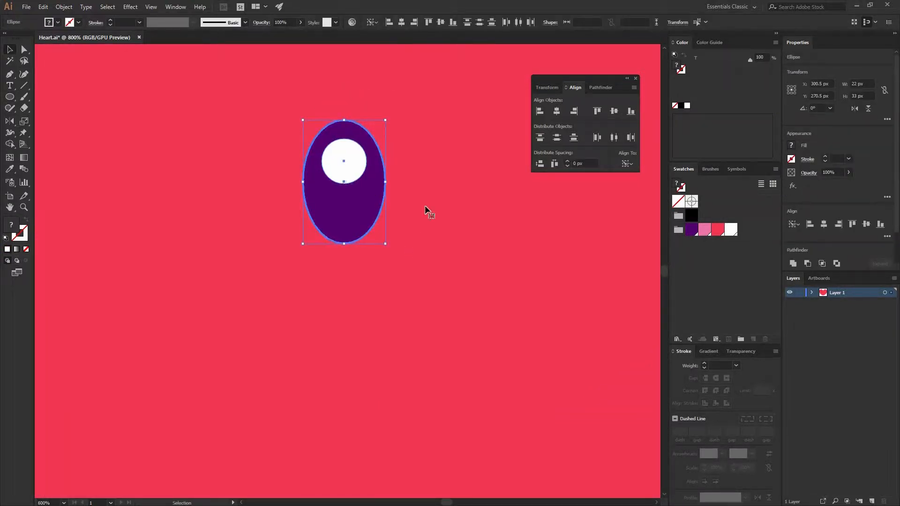
# Step: Move the white circle's bottom anchor point up to turn the circle into a crescent-shaped highlight
pyautogui.click(342, 161)
pyautogui.click(362, 165)
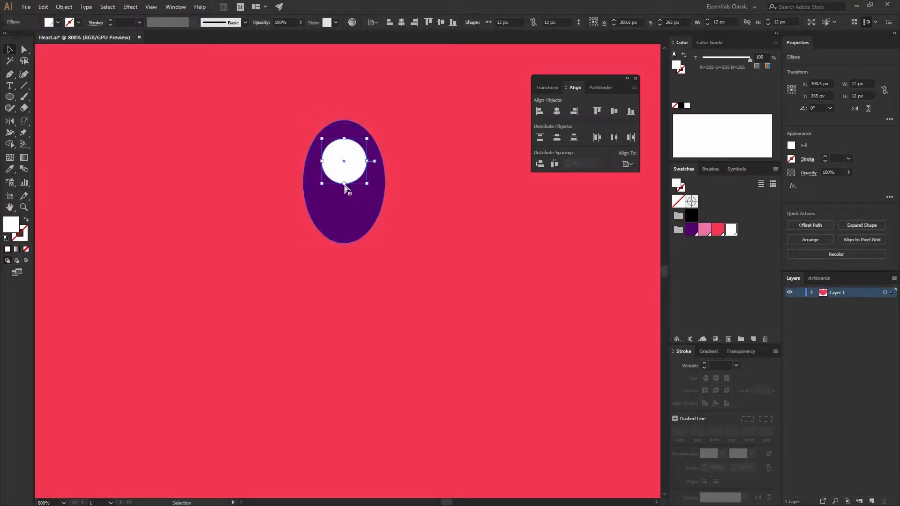
pyautogui.press('a')
pyautogui.moveTo(345, 184)
pyautogui.mouseDown()
pyautogui.moveTo(344, 161)
pyautogui.moveTo(359, 175)
pyautogui.mouseUp()
pyautogui.press('v')
pyautogui.click(103, 121)
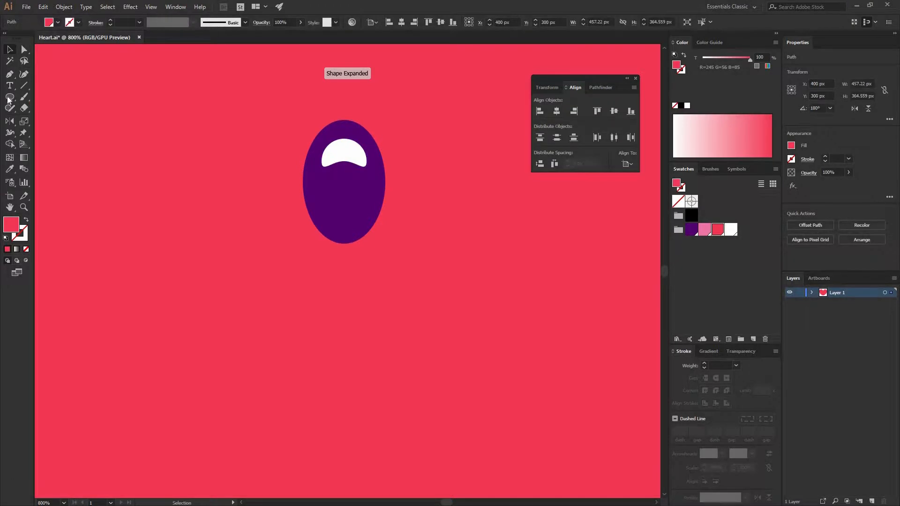
# Step: Draw a circle about 8 px across in the lower part of the eye and fill it with white
pyautogui.press('l')
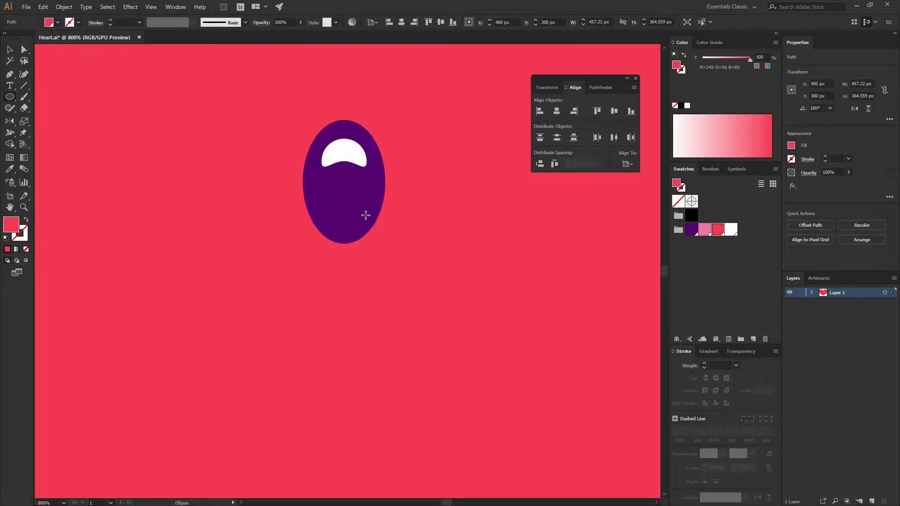
pyautogui.moveTo(331, 187)
pyautogui.mouseDown()
pyautogui.moveTo(367, 210)
pyautogui.moveTo(361, 217)
pyautogui.mouseUp()
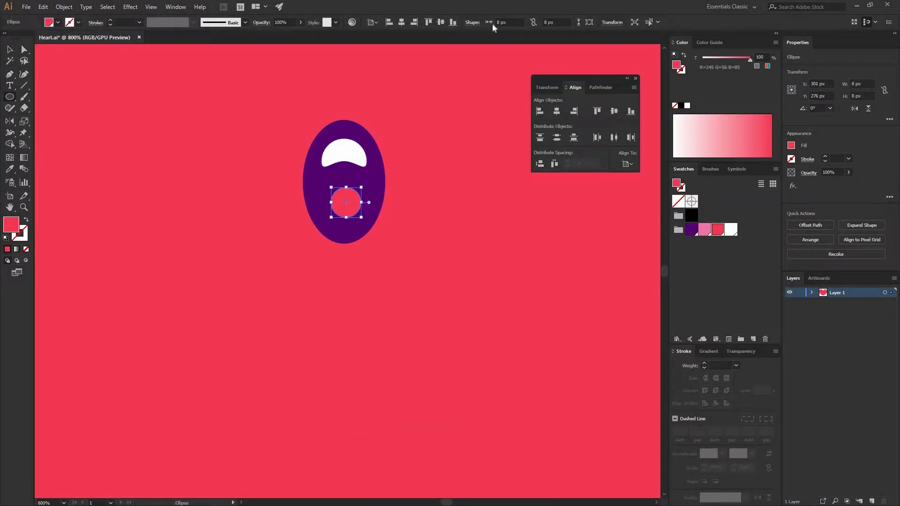
pyautogui.click(732, 230)
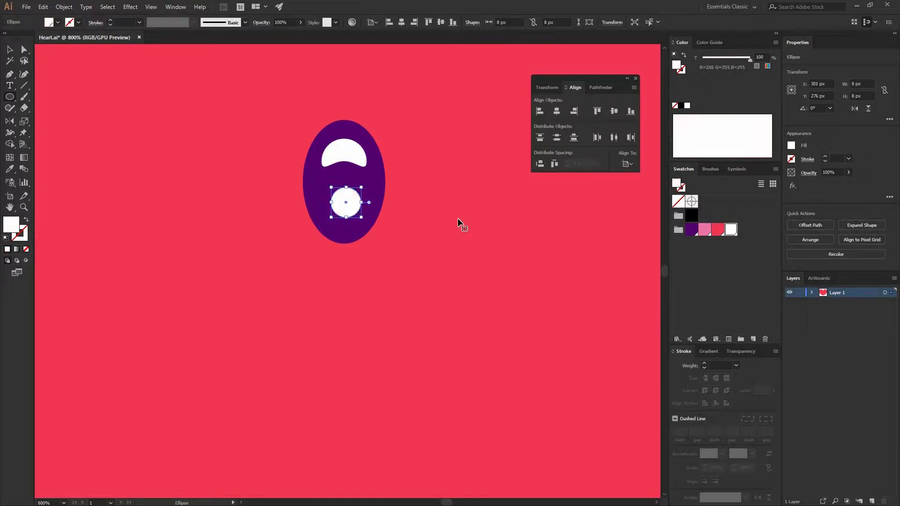
pyautogui.press('v')
pyautogui.click(440, 186)
# Step: Lower the bottom anchor point of the upper white highlight to about Y 267 px to flatten its lower edge
pyautogui.hotkey('ctrl', '-')
pyautogui.hotkey('ctrl', '-')
pyautogui.hotkey('ctrl', '-')
pyautogui.hotkey('ctrl', '-')
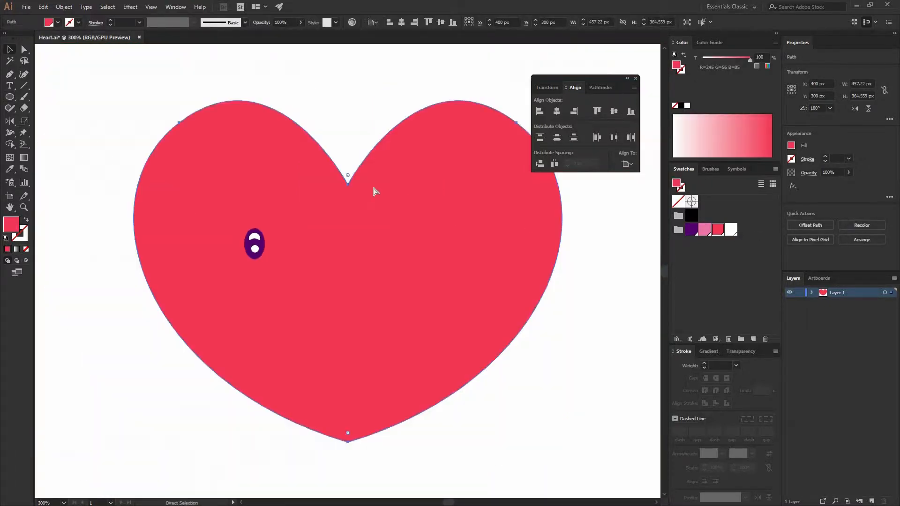
pyautogui.hotkey('ctrl', '+')
pyautogui.hotkey('ctrl', '+')
pyautogui.hotkey('ctrl', '+')
pyautogui.moveTo(72, 181); pyautogui.dragTo(230, 197)
pyautogui.press('a')
pyautogui.press('v')
pyautogui.click(315, 196)
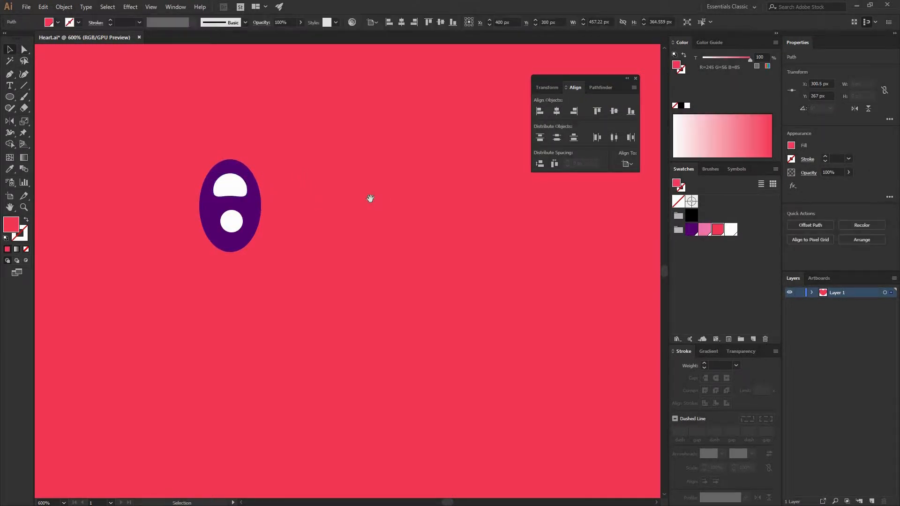
# Step: Shift the small white circle slightly down and to the right within the eye
pyautogui.moveTo(369, 198); pyautogui.dragTo(430, 193)
pyautogui.moveTo(292, 220)
pyautogui.mouseDown()
pyautogui.moveTo(298, 229)
pyautogui.moveTo(292, 220)
pyautogui.mouseUp()
pyautogui.click(370, 213)
pyautogui.click(372, 215)
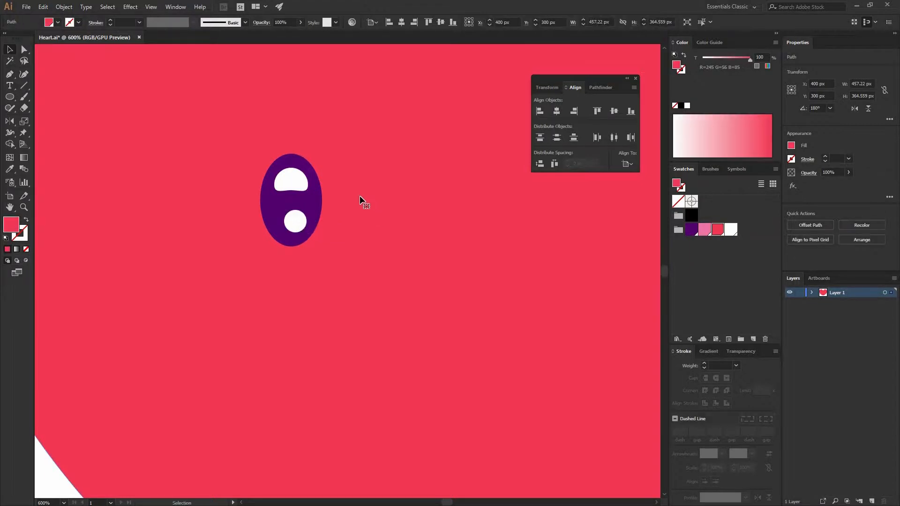
# Step: Group the purple ellipse and its two white highlights into one eye, leaving out the heart
pyautogui.hotkey('ctrl', '-')
pyautogui.hotkey('ctrl', '-')
pyautogui.hotkey('ctrl', '-')
pyautogui.click(205, 99)
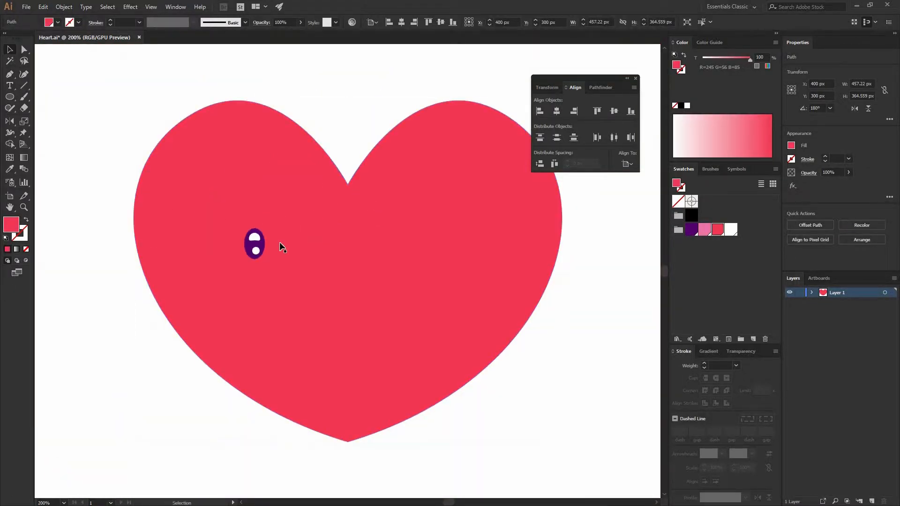
pyautogui.moveTo(155, 92); pyautogui.dragTo(331, 285)
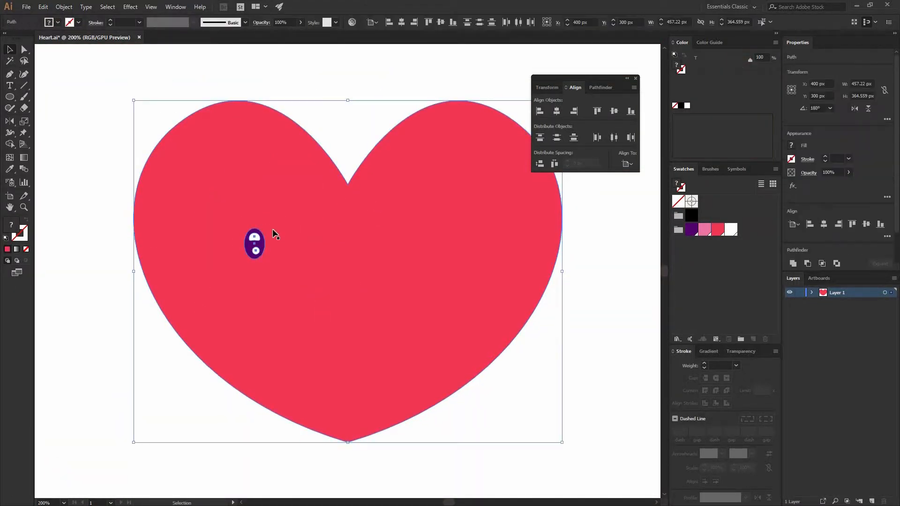
pyautogui.keyDown('shift'); pyautogui.click(274, 230); pyautogui.keyUp('shift')
pyautogui.click(64, 7)
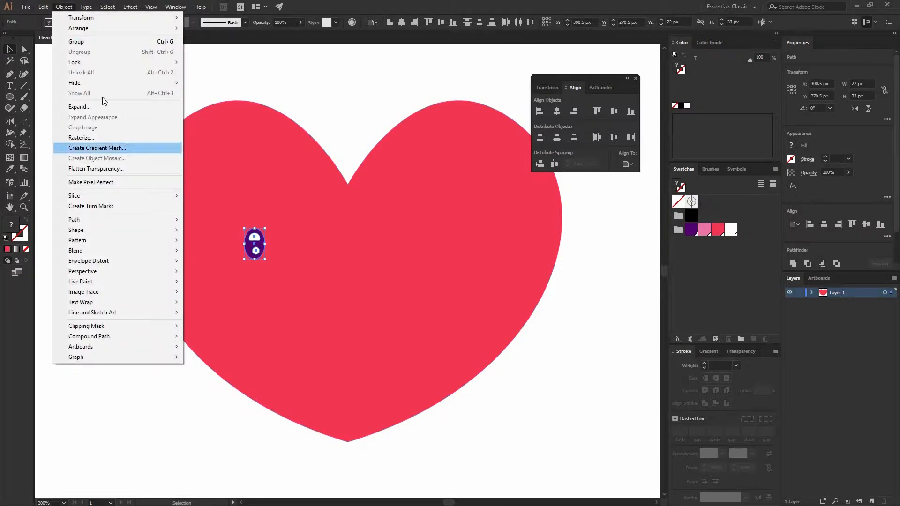
pyautogui.click(126, 43)
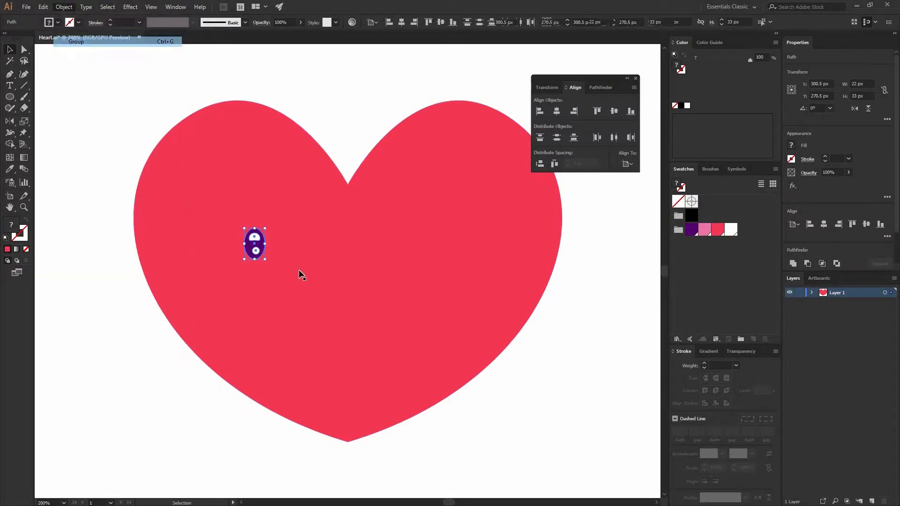
# Step: Duplicate the eye straight across to the heart's right side, at about X 486.5 px
pyautogui.hotkey('ctrl', 'shift', 'a')
pyautogui.moveTo(253, 247); pyautogui.dragTo(431, 252)
pyautogui.hotkey('ctrl', 'shift', 'a')
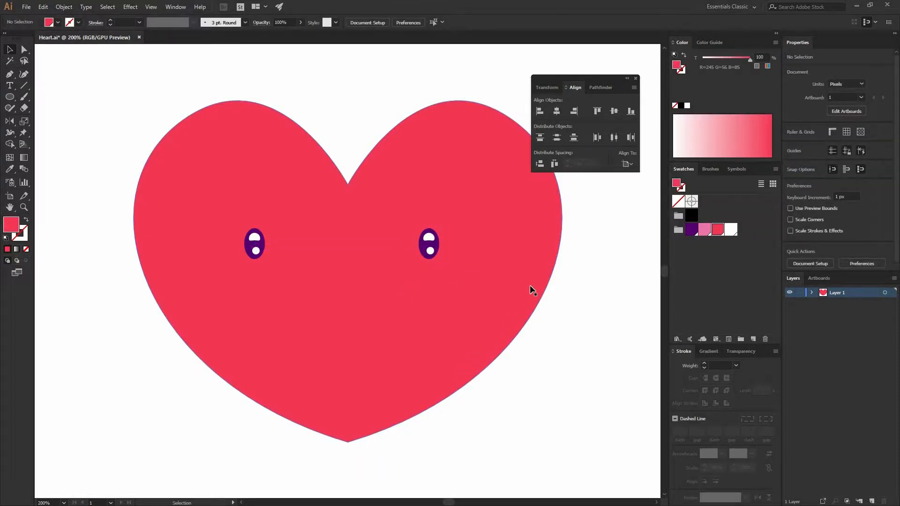
# Step: Group the two eyes and center the group horizontally on the heart
pyautogui.click(429, 244)
pyautogui.keyDown('shift'); pyautogui.click(255, 243); pyautogui.keyUp('shift')
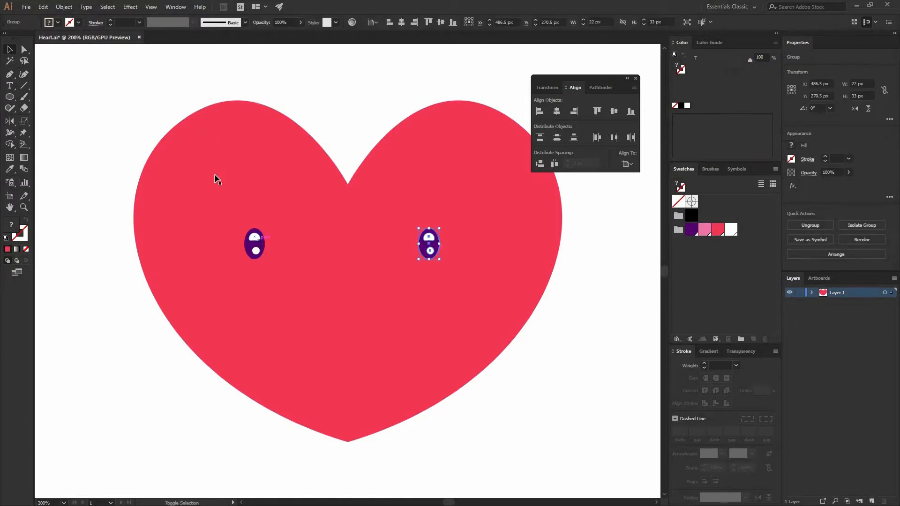
pyautogui.click(64, 7)
pyautogui.click(80, 41)
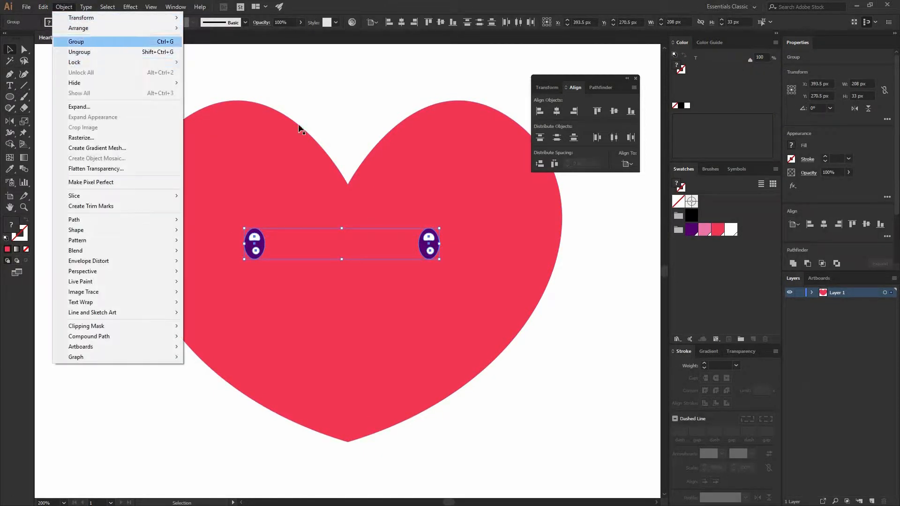
pyautogui.keyDown('shift'); pyautogui.click(303, 171); pyautogui.keyUp('shift')
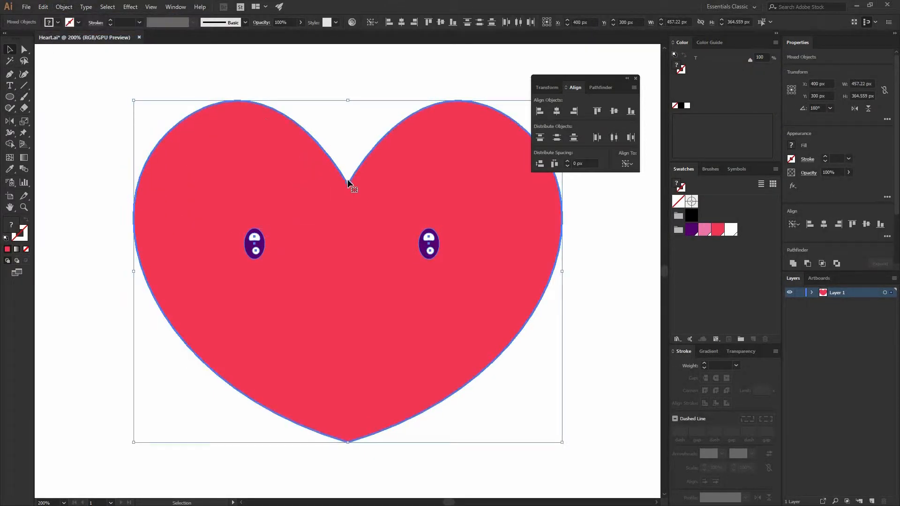
pyautogui.click(401, 22)
pyautogui.click(394, 107)
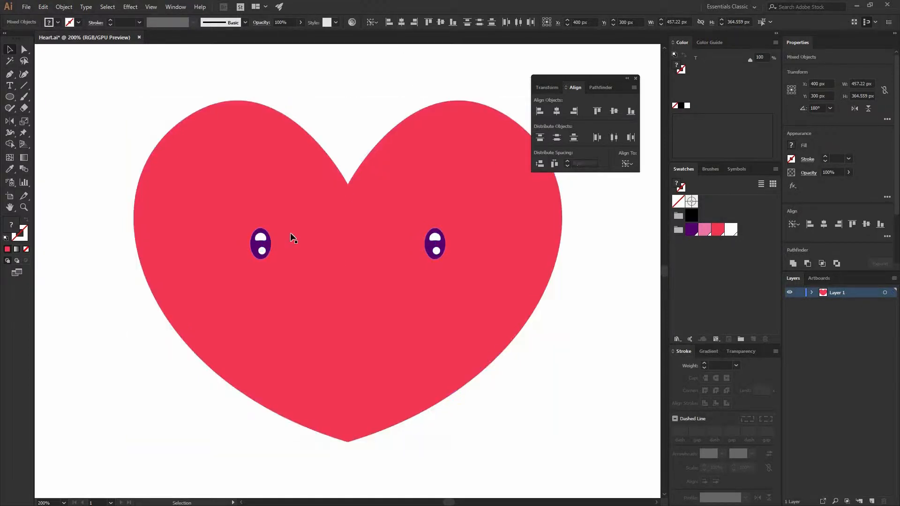
# Step: Draw a circle about 104 px across between the eyes and resize it proportionally to 100 × 100 px
pyautogui.click(10, 97)
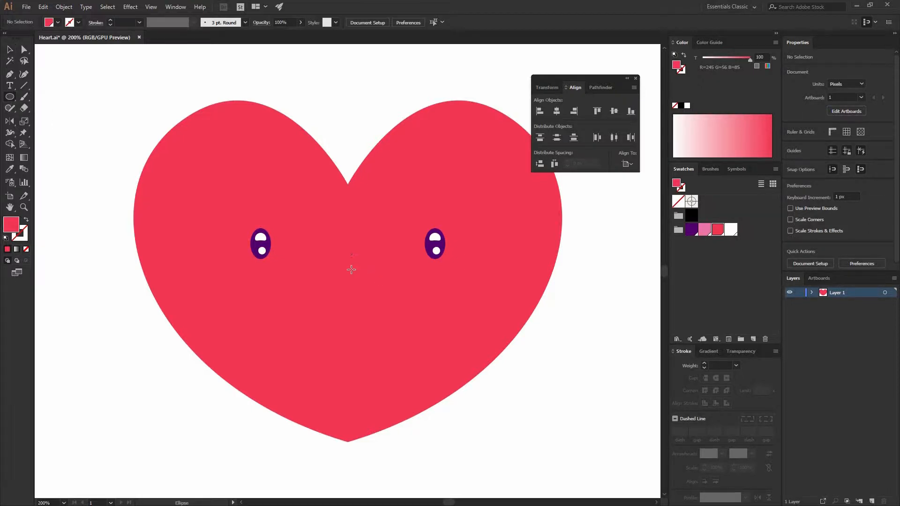
pyautogui.moveTo(343, 251); pyautogui.dragTo(393, 257)
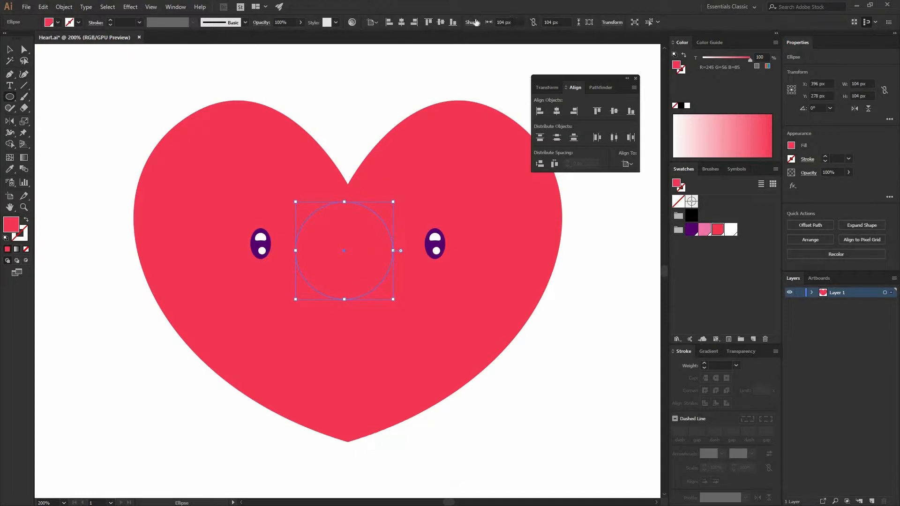
pyautogui.moveTo(496, 23); pyautogui.dragTo(541, 21)
pyautogui.click(533, 22)
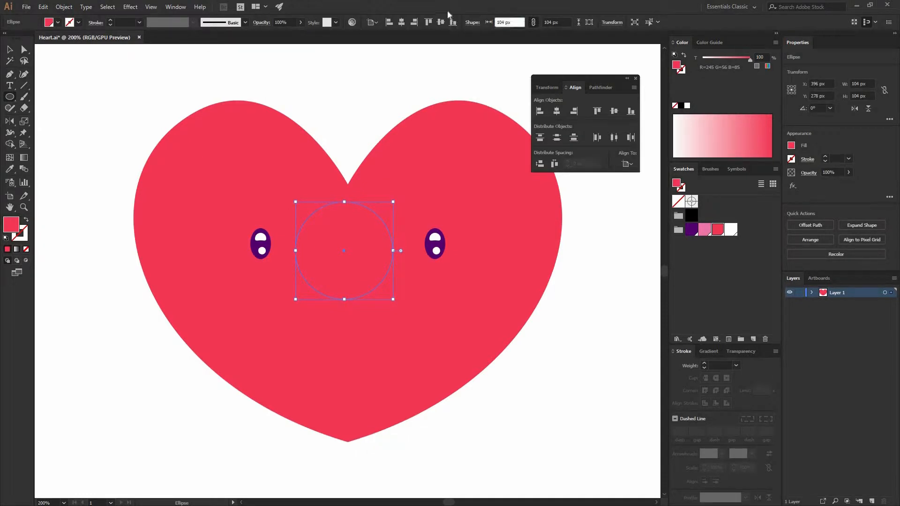
pyautogui.write('100')
pyautogui.click(561, 22)
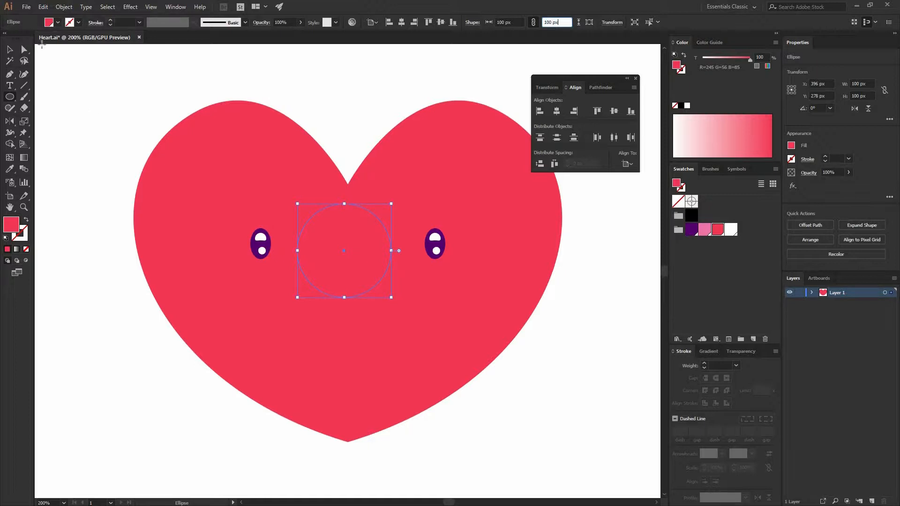
# Step: Delete the circle's top anchor point and join the two open ends to form a half-circle mouth
pyautogui.click(25, 50)
pyautogui.click(344, 204)
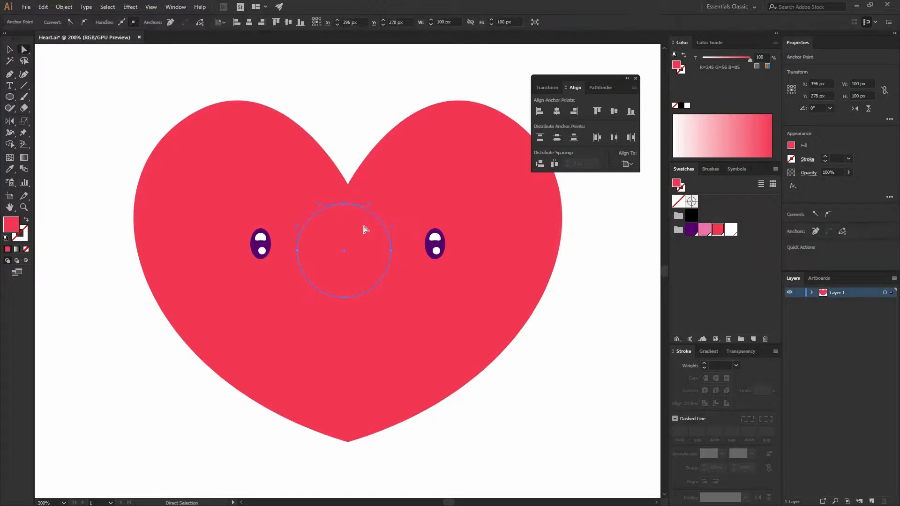
pyautogui.press('Delete')
pyautogui.click(392, 251)
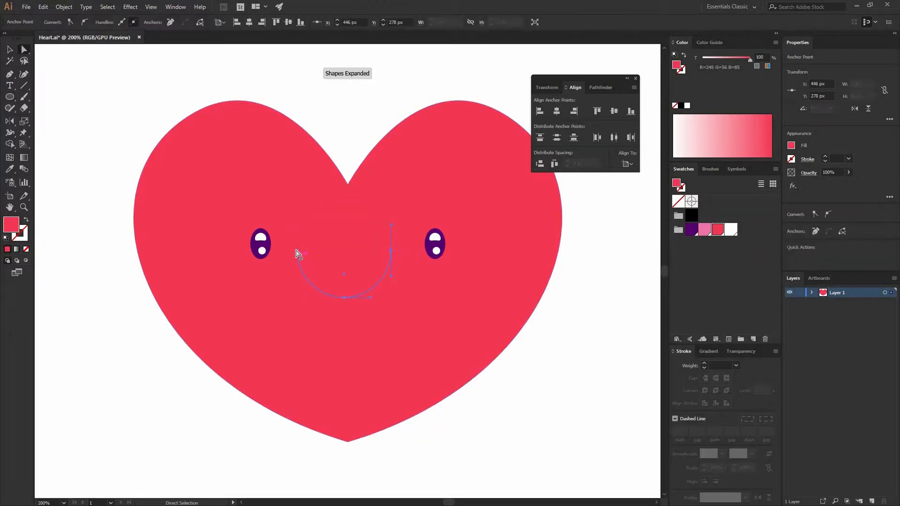
pyautogui.click(184, 22)
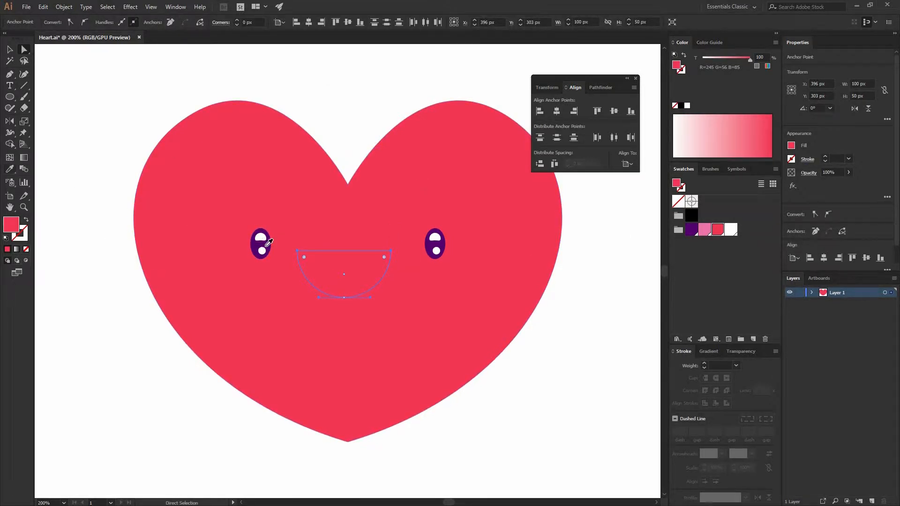
# Step: Fill the half-circle mouth with the dark purple sampled from the eye
pyautogui.press('i')
pyautogui.click(258, 253)
pyautogui.press('v')
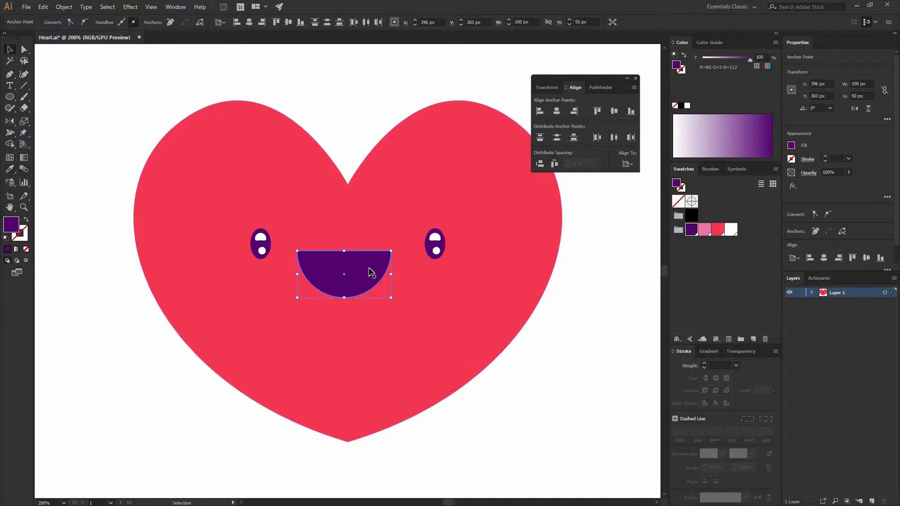
pyautogui.hotkey('ctrl', 'shift', 'a')
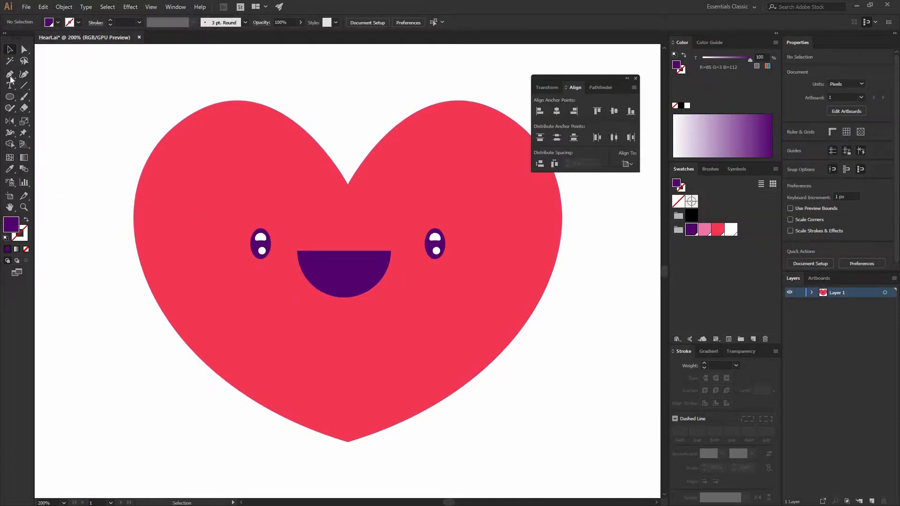
# Step: Draw a closed two-humped tongue over the mouth's lower edge with the Pen tool and fill it pink (R=236 G=116 B=169)
pyautogui.press('p')
pyautogui.moveTo(316, 278); pyautogui.dragTo(383, 278)
pyautogui.hotkey('ctrl', 'z')
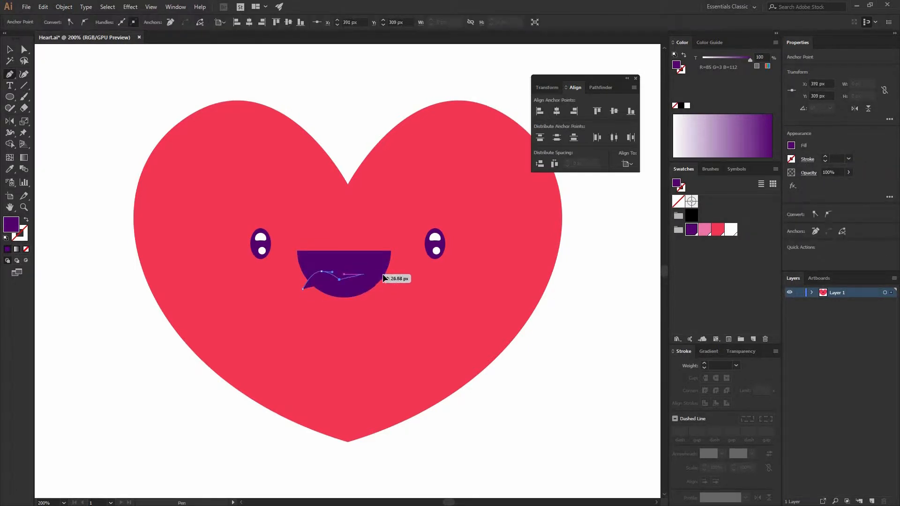
pyautogui.click(394, 293)
pyautogui.click(337, 315)
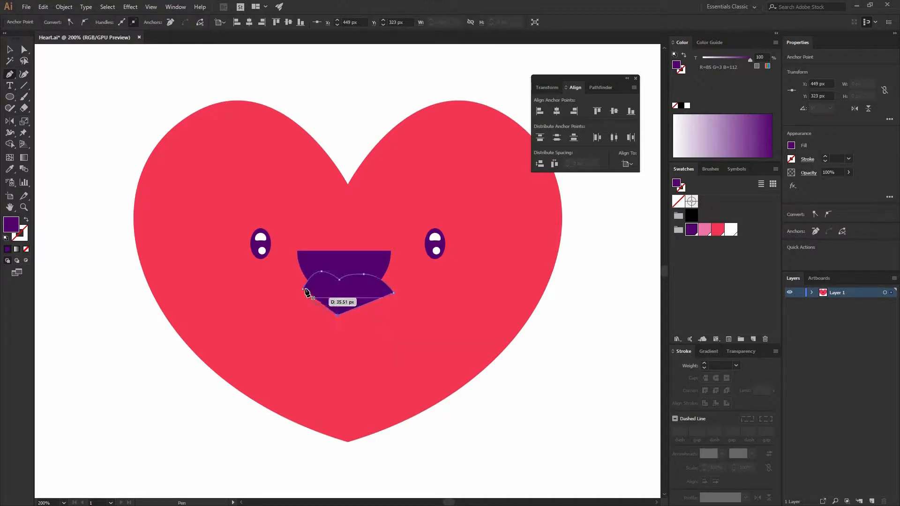
pyautogui.click(302, 289)
pyautogui.click(704, 230)
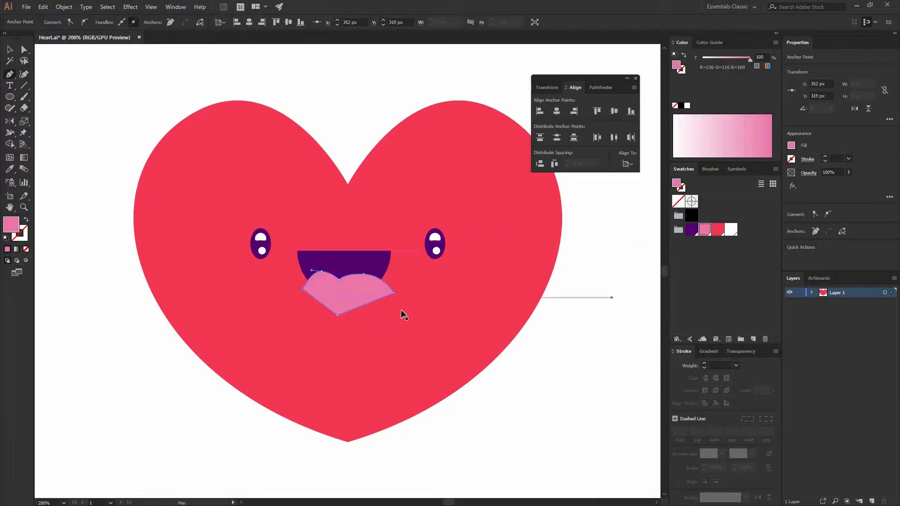
pyautogui.press('v')
pyautogui.hotkey('ctrl', 'shift', 'a')
# Step: Adjust the anchor points of the tongue's right hump and right corner to make that side rounder
pyautogui.click(362, 270)
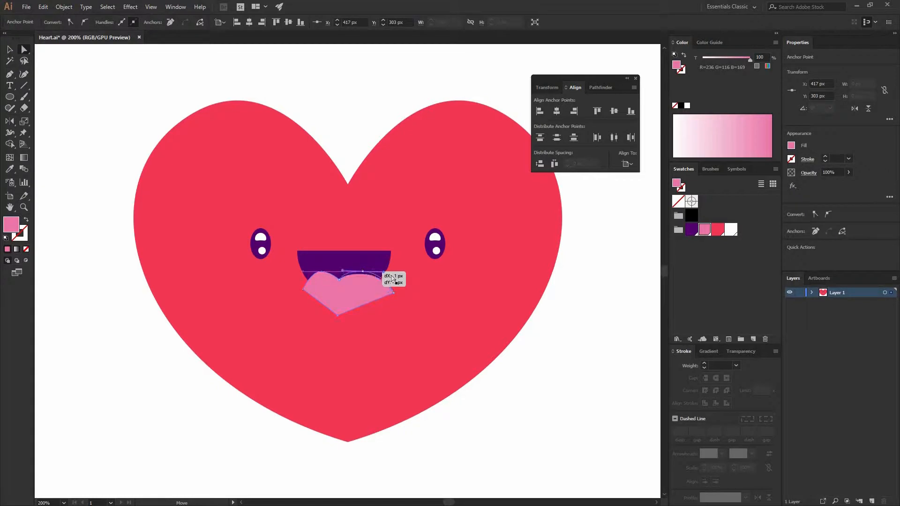
pyautogui.moveTo(392, 293); pyautogui.dragTo(389, 297)
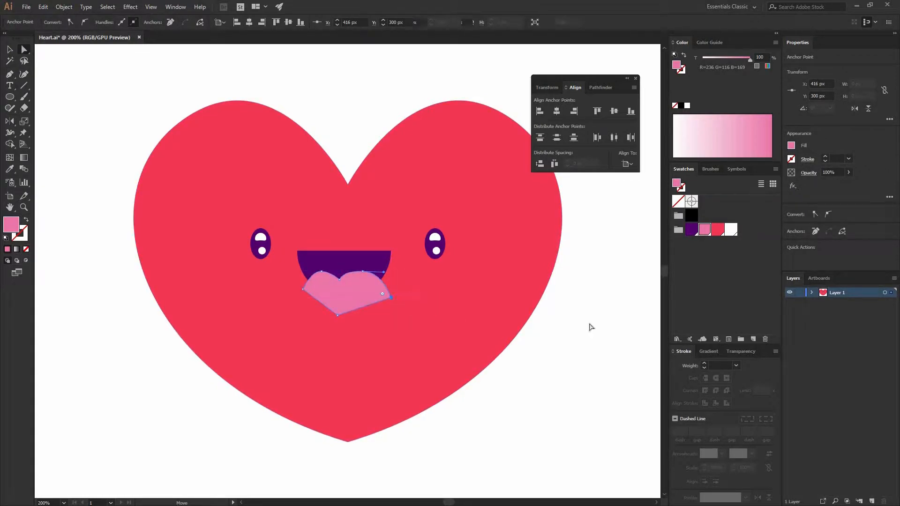
pyautogui.click(588, 324)
pyautogui.hotkey('ctrl', 'shift', 'a')
# Step: Cut the tongue and paste it in place inside the half-circle mouth using Draw Inside mode
pyautogui.click(331, 273)
pyautogui.press('v')
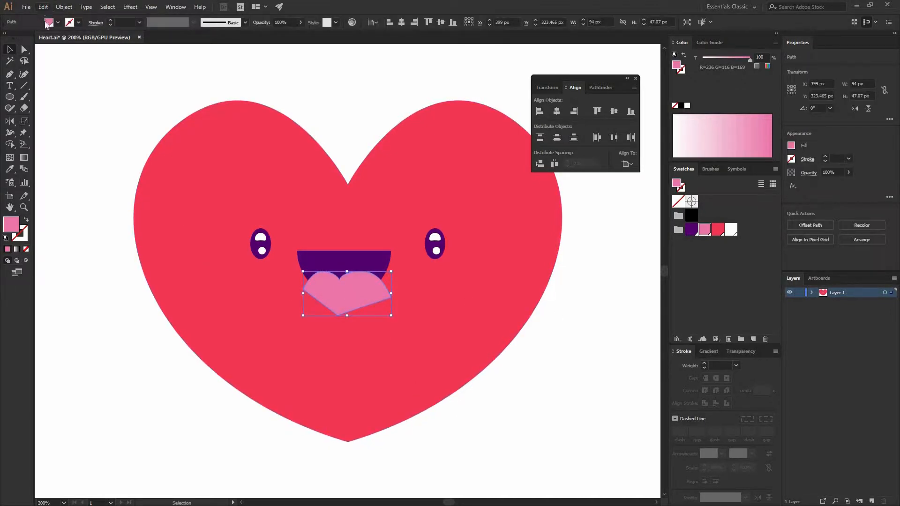
pyautogui.click(43, 7)
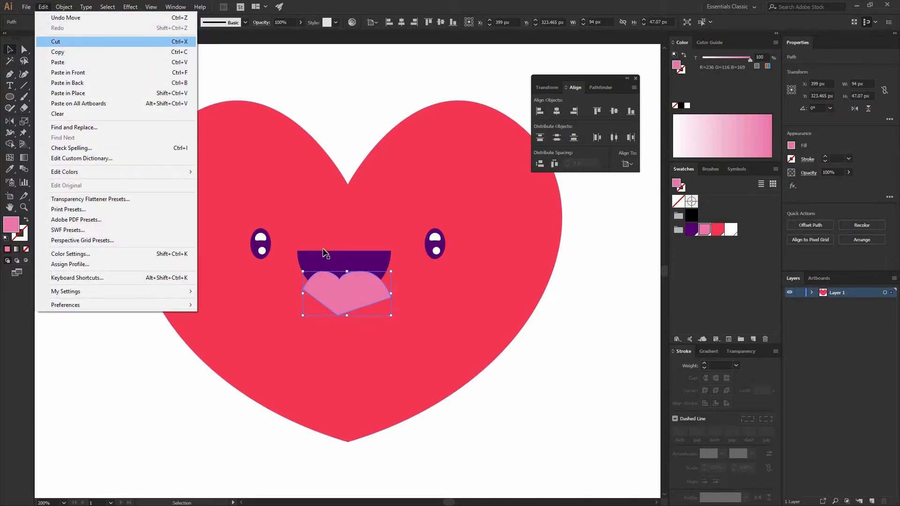
pyautogui.hotkey('ctrl', 'x')
pyautogui.click(305, 286)
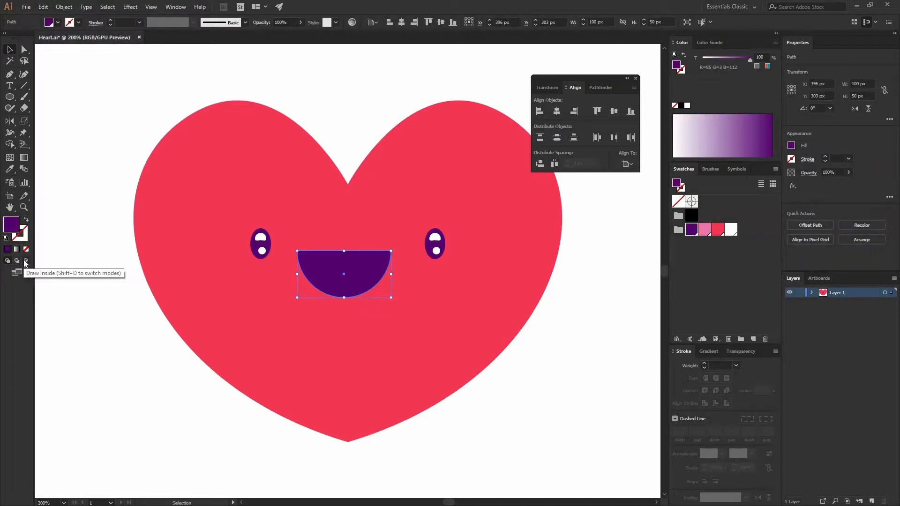
pyautogui.click(26, 262)
pyautogui.click(43, 7)
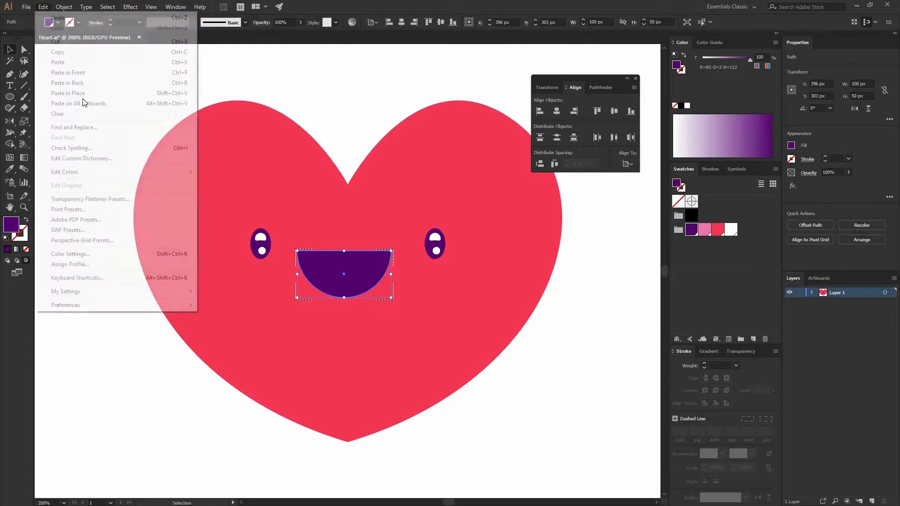
pyautogui.click(182, 96)
pyautogui.hotkey('ctrl', 'shift', 'a')
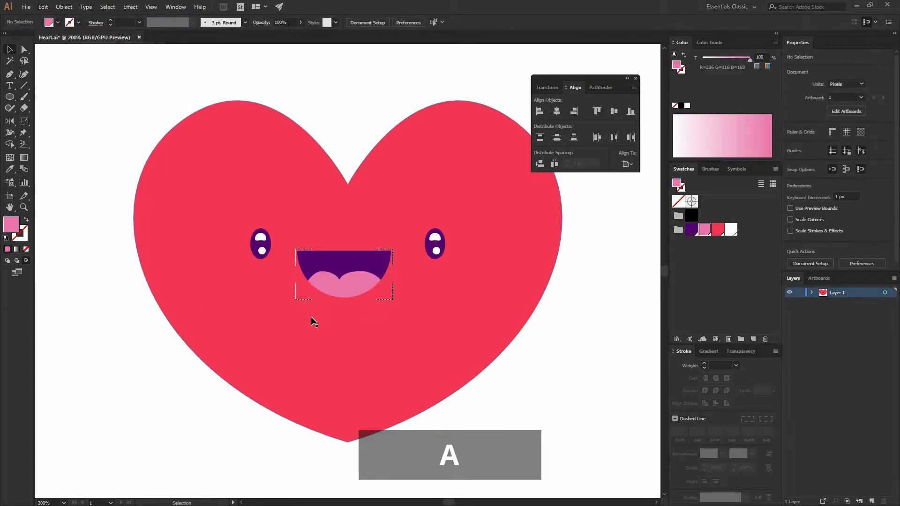
# Step: Even out the tongue's two humps by adjusting its anchor points, and move the whole tongue down 5 px within the mouth
pyautogui.press('a')
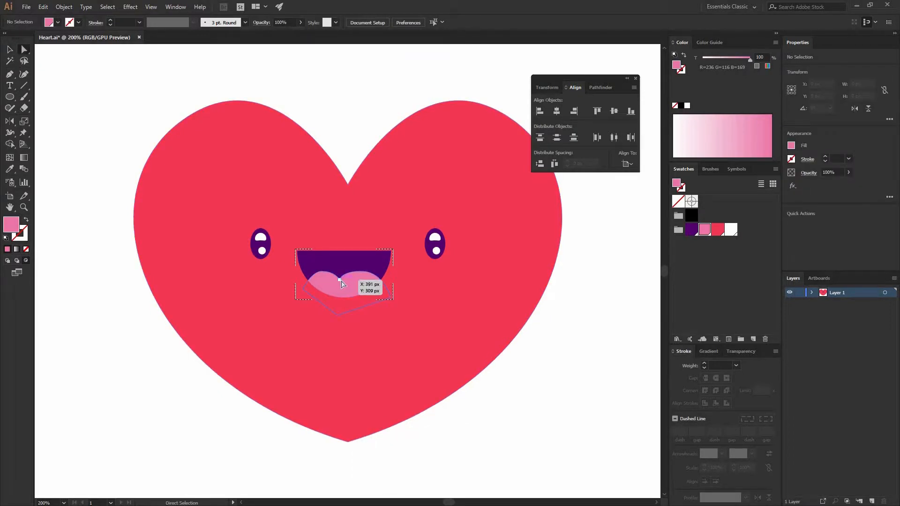
pyautogui.moveTo(340, 280); pyautogui.dragTo(370, 271)
pyautogui.click(321, 272)
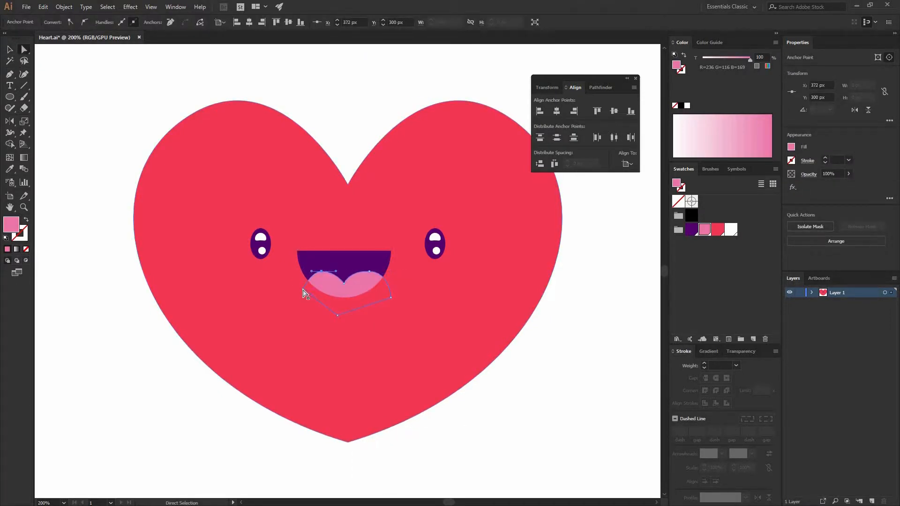
pyautogui.click(544, 350)
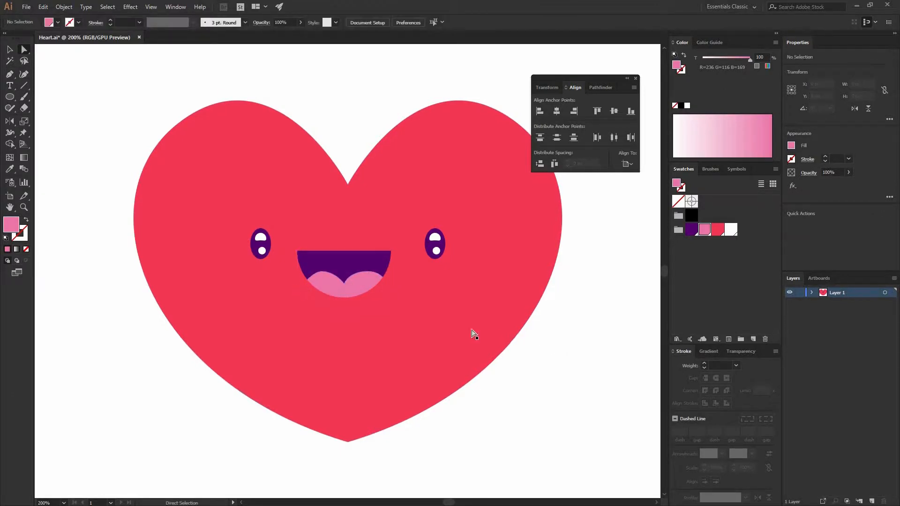
pyautogui.click(354, 283)
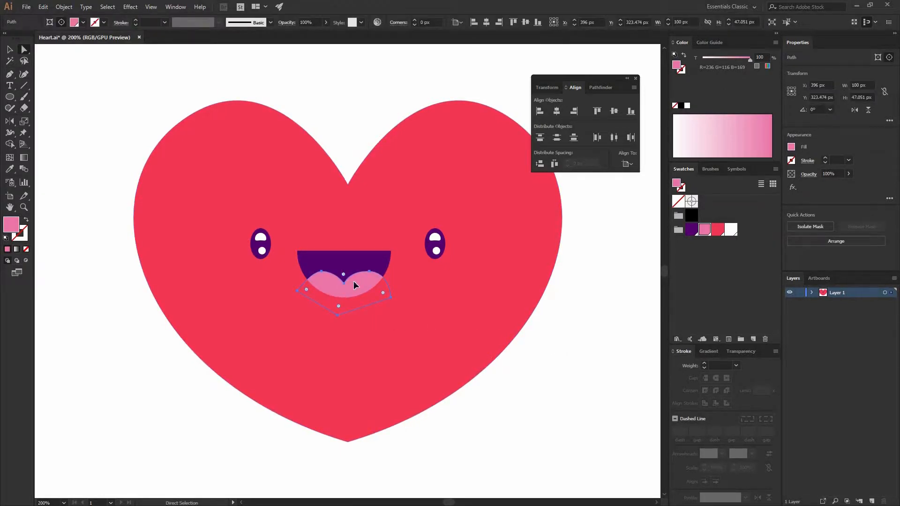
pyautogui.click(587, 333)
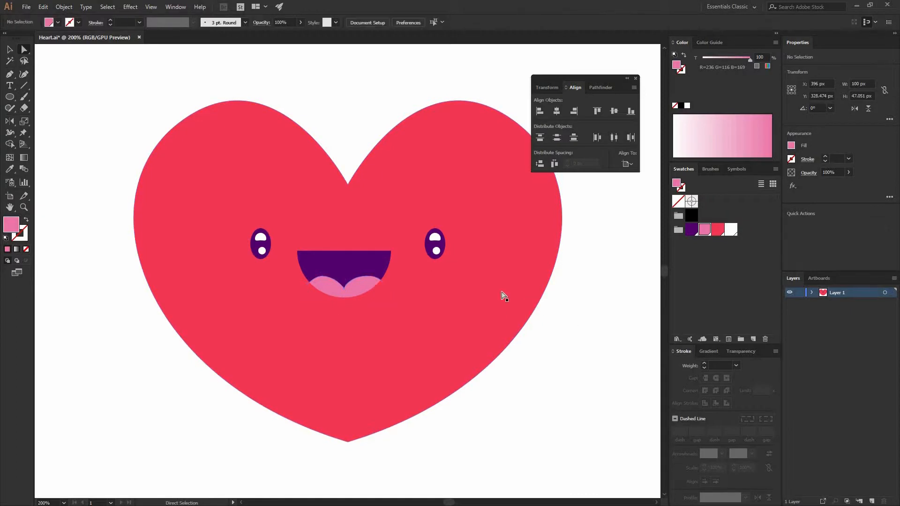
# Step: Align the mouth's horizontal center to the heart
pyautogui.press('v')
pyautogui.click(396, 257)
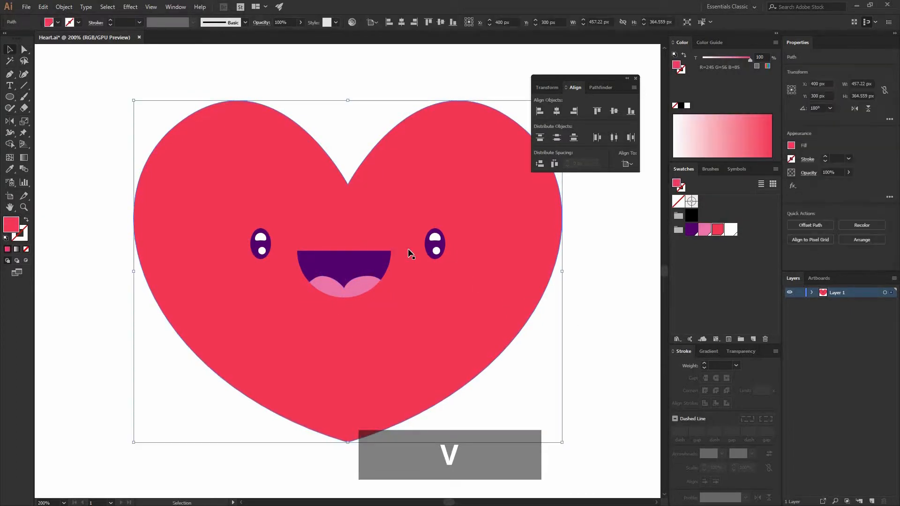
pyautogui.keyDown('shift'); pyautogui.click(499, 317); pyautogui.keyUp('shift')
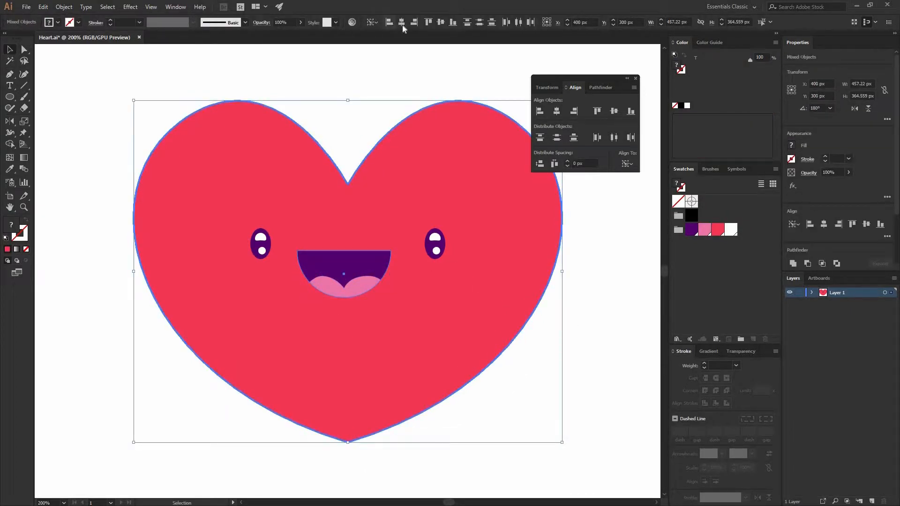
pyautogui.click(401, 22)
pyautogui.hotkey('ctrl', 'shift', 'a')
pyautogui.scroll(2, 379, 258)
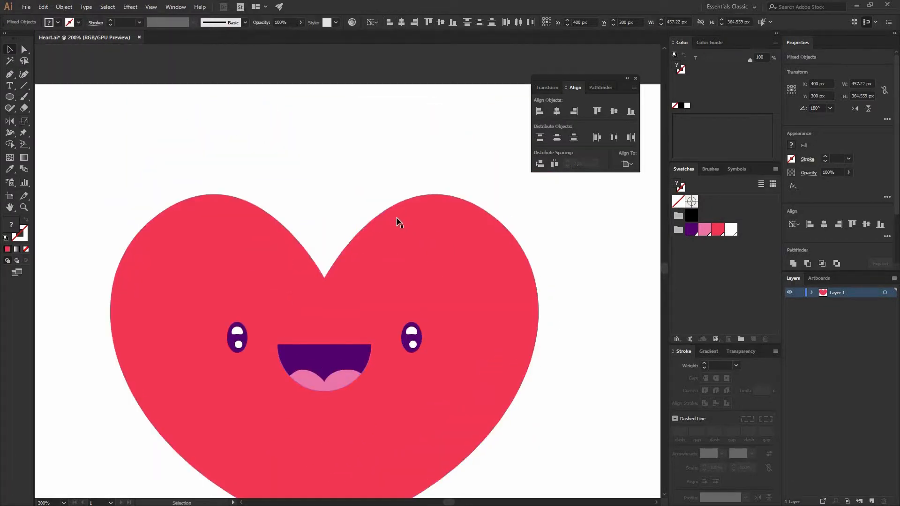
pyautogui.hotkey('ctrl', '-')
pyautogui.hotkey('ctrl', '-')
# Step: Scale the mouth and tongue down slightly and proportionally about their center
pyautogui.moveTo(356, 271); pyautogui.dragTo(379, 239)
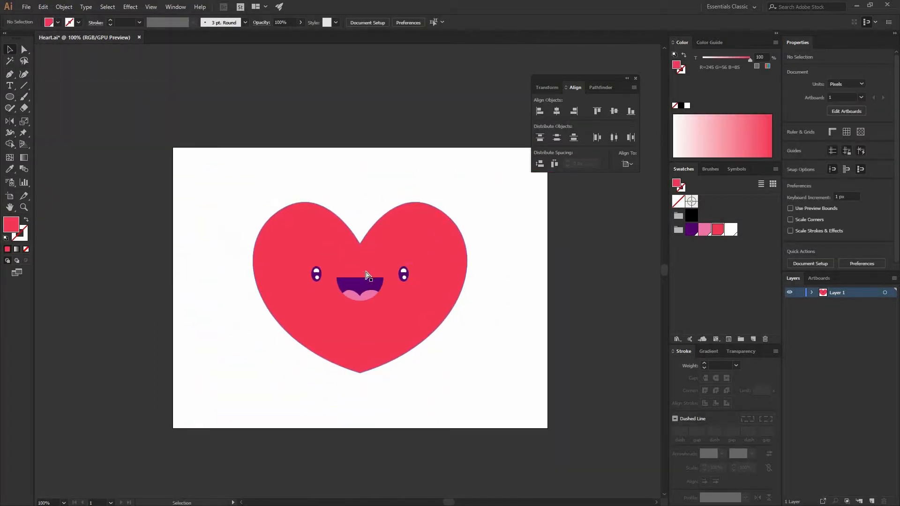
pyautogui.hotkey('ctrl', '=')
pyautogui.hotkey('ctrl', '=')
pyautogui.click(395, 325)
pyautogui.click(416, 286)
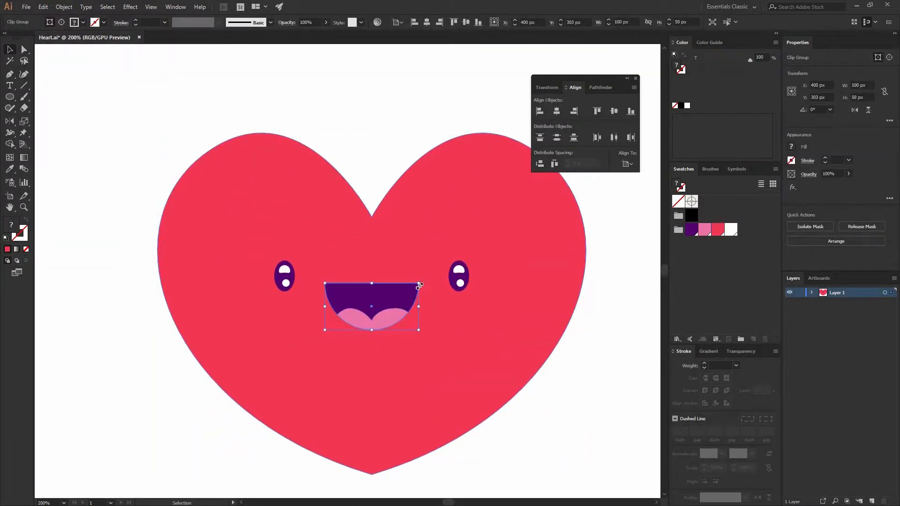
pyautogui.moveTo(416, 285); pyautogui.dragTo(409, 289)
pyautogui.hotkey('ctrl', 'shift', 'a')
pyautogui.moveTo(404, 323); pyautogui.dragTo(352, 271)
pyautogui.click(346, 151)
pyautogui.hotkey('ctrl', 'shift', 'a')
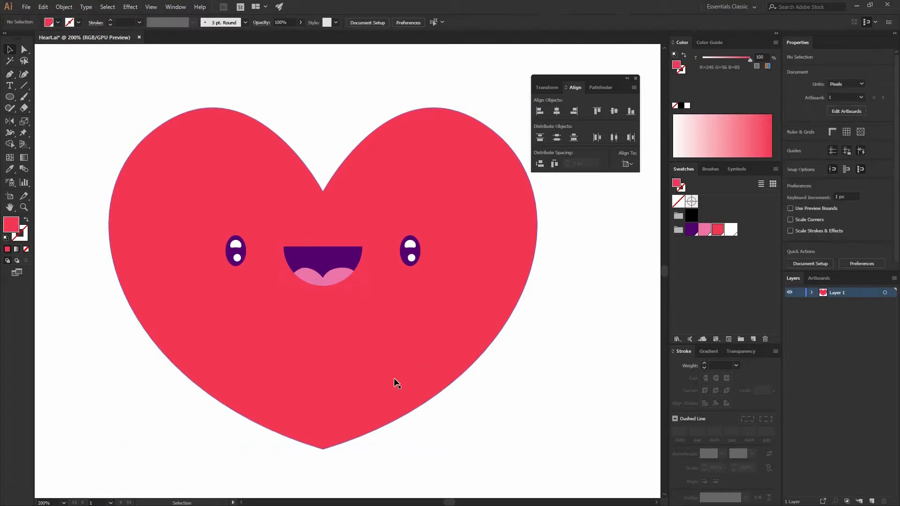
# Step: Create a new layer and move the red heart shape onto it
pyautogui.hotkey('ctrl', '-')
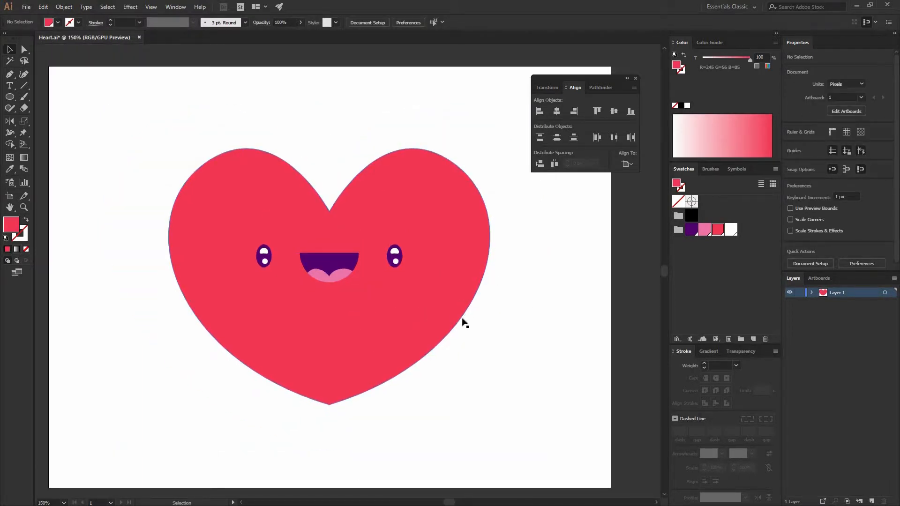
pyautogui.moveTo(479, 337); pyautogui.dragTo(389, 404)
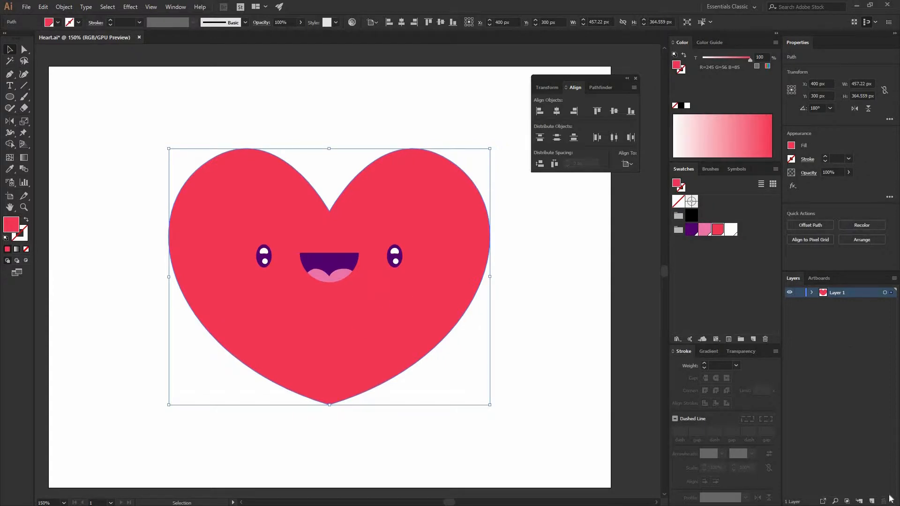
pyautogui.click(871, 500)
pyautogui.click(536, 310)
pyautogui.click(884, 302)
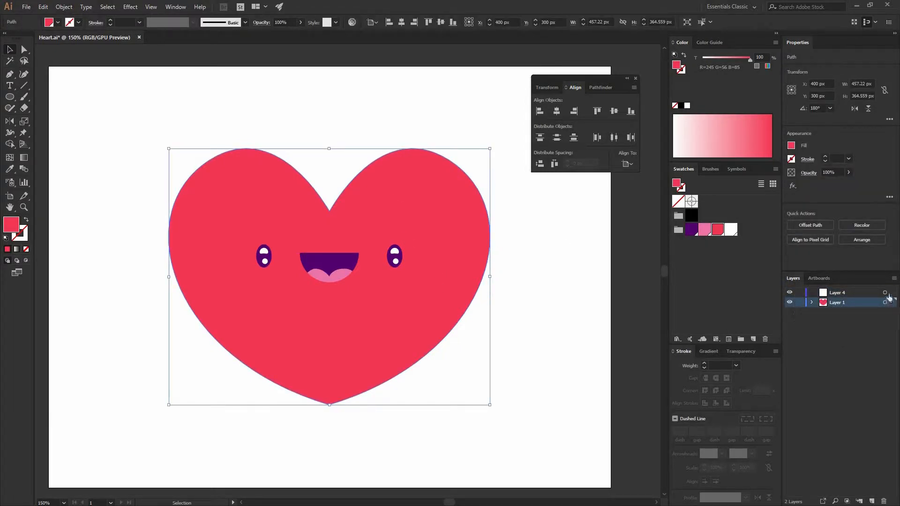
pyautogui.moveTo(884, 297); pyautogui.dragTo(890, 292)
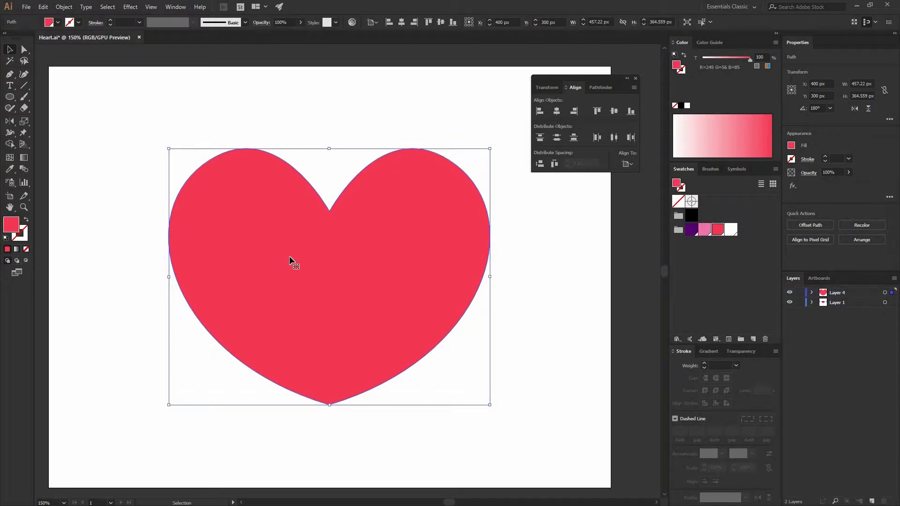
# Step: Check the heart's layer by toggling its visibility, and place it beneath the layer holding the eyes and mouth
pyautogui.click(789, 293)
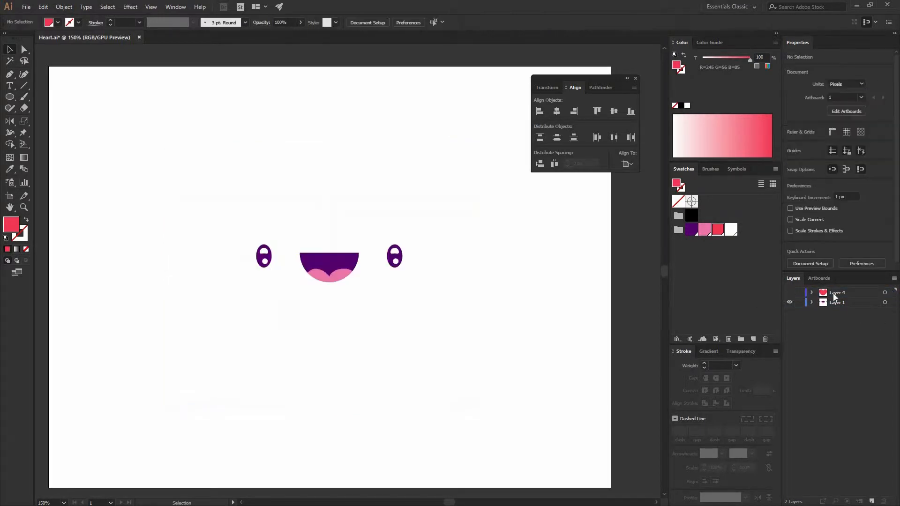
pyautogui.click(789, 293)
pyautogui.click(835, 314)
pyautogui.moveTo(834, 314); pyautogui.dragTo(832, 321)
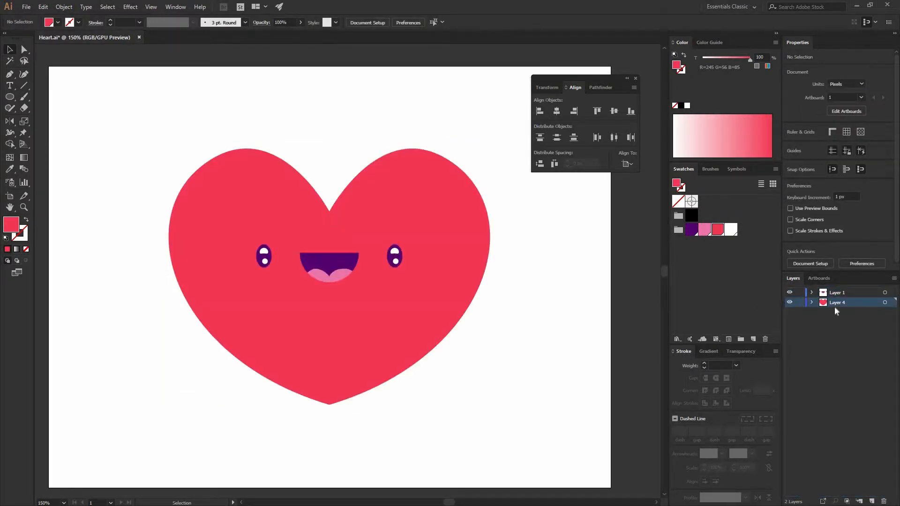
# Step: Rename the heart shape's layer "Heart" and the eyes and mouth layer "face", and save the document
pyautogui.doubleClick(833, 305)
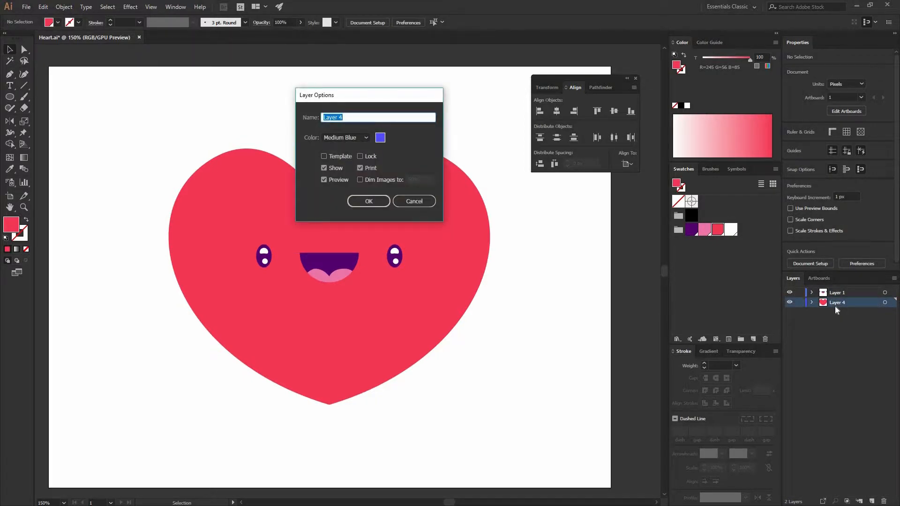
pyautogui.write('Heart')
pyautogui.press('Return')
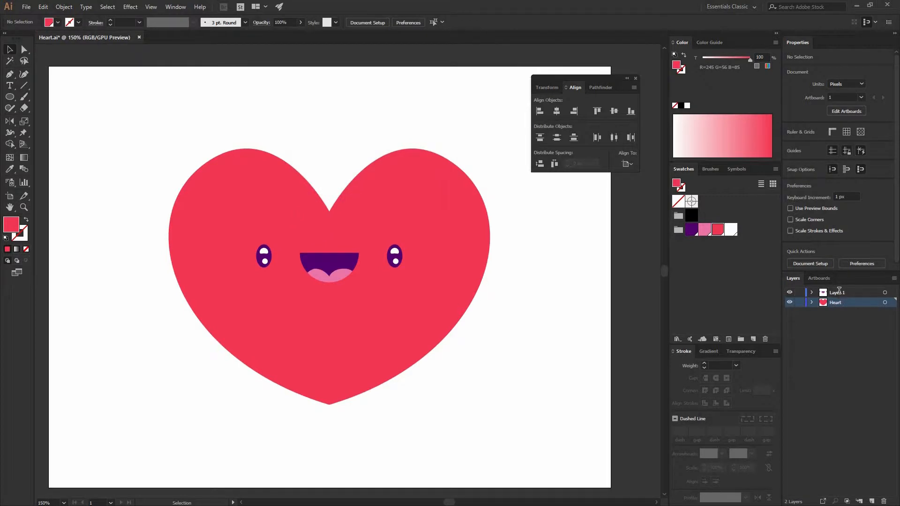
pyautogui.doubleClick(837, 292)
pyautogui.write('face')
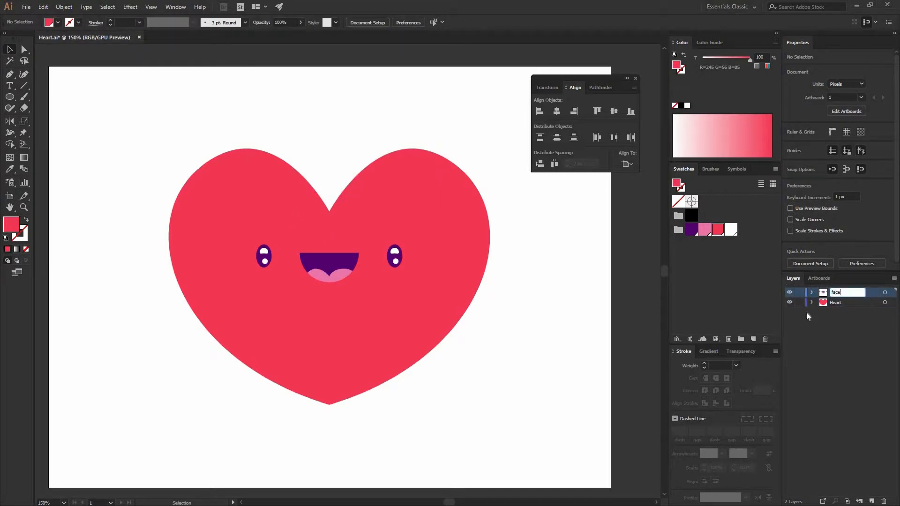
pyautogui.press('Return')
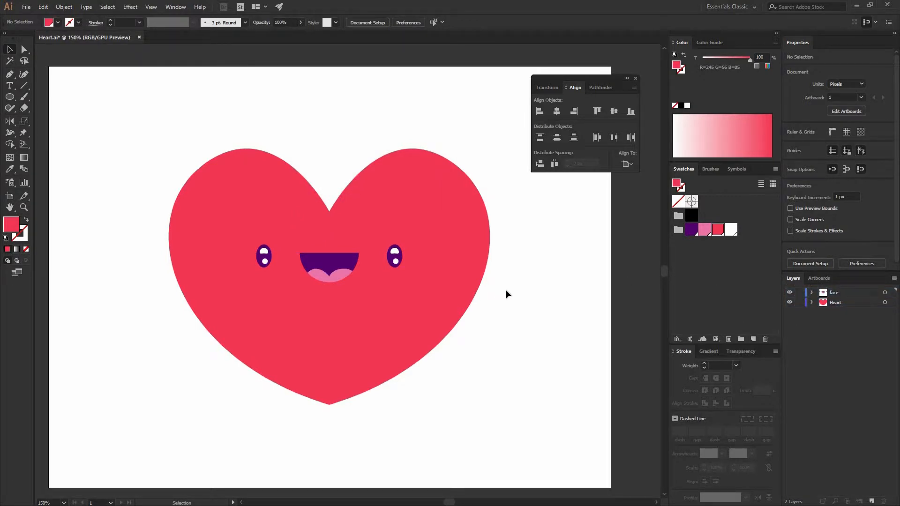
pyautogui.click(26, 6)
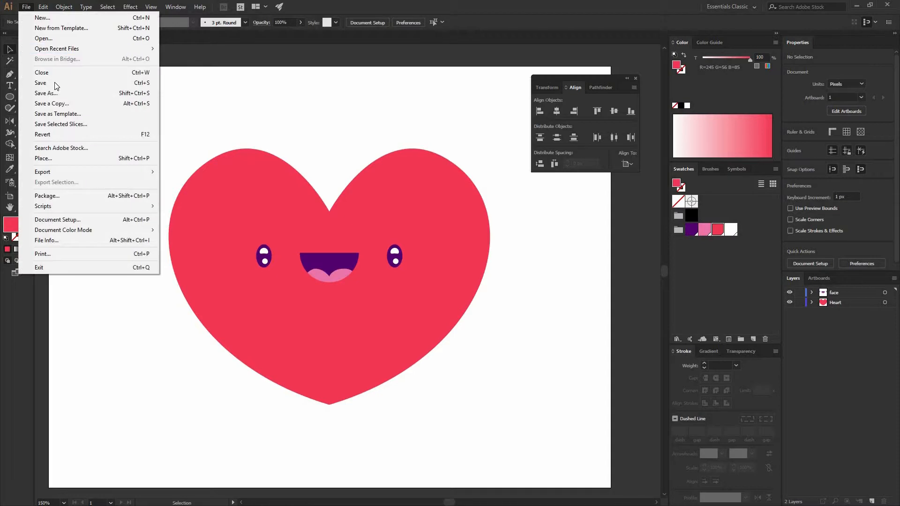
pyautogui.click(91, 83)
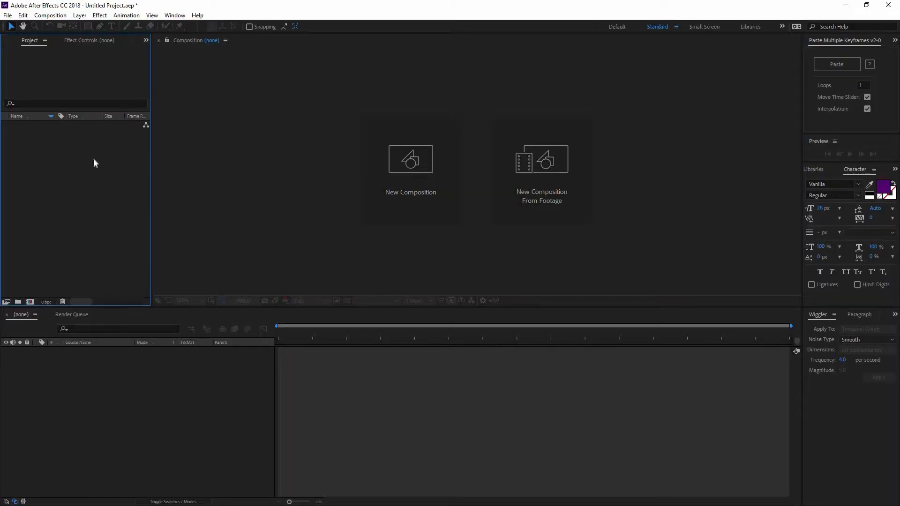
# Step: Switch to After Effects and import Heart.ai from the Tutorials folder as a Composition with Layer Size footage dimensions
pyautogui.doubleClick(76, 171)
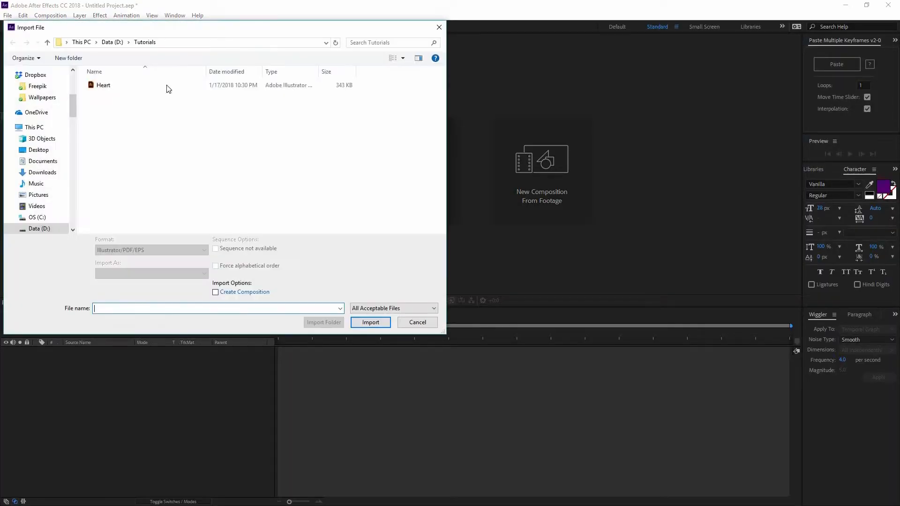
pyautogui.doubleClick(106, 89)
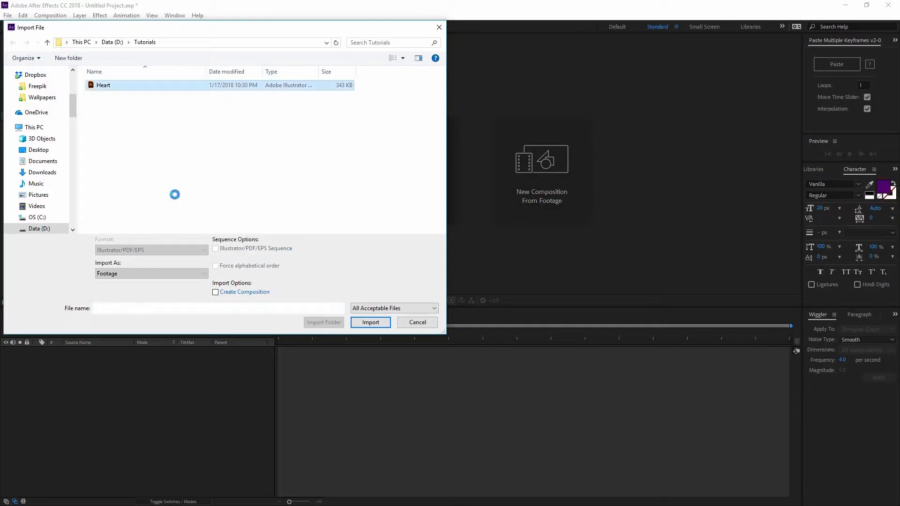
pyautogui.click(462, 224)
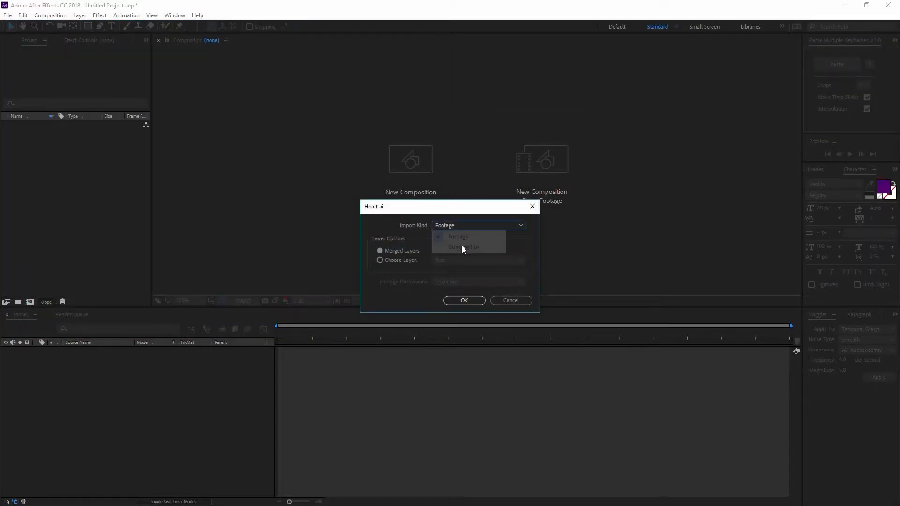
pyautogui.click(461, 242)
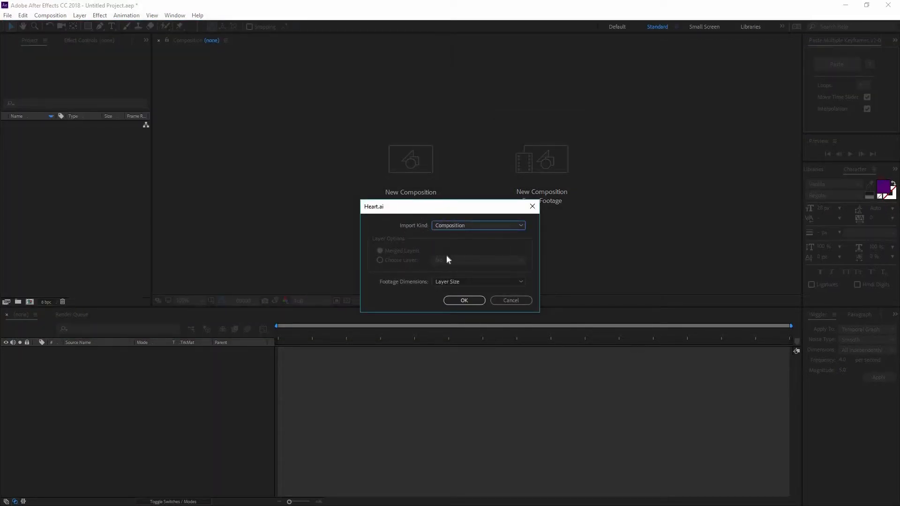
pyautogui.click(464, 299)
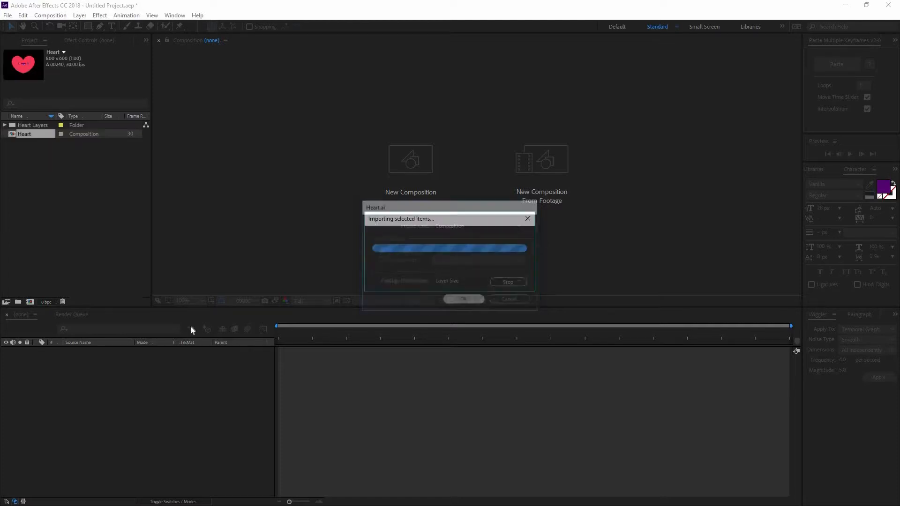
# Step: Set the Heart composition to 500 × 500 px with a duration of 90 frames, and open it
pyautogui.rightClick(23, 134)
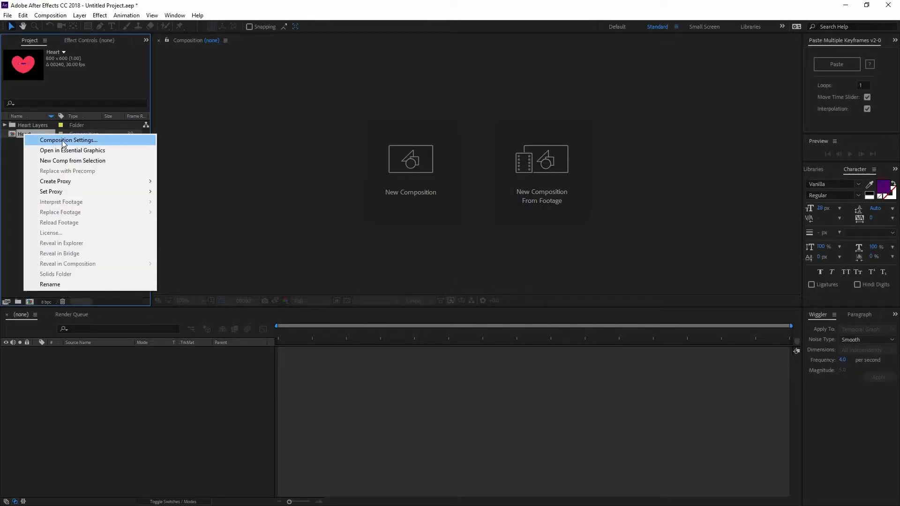
pyautogui.press('Return')
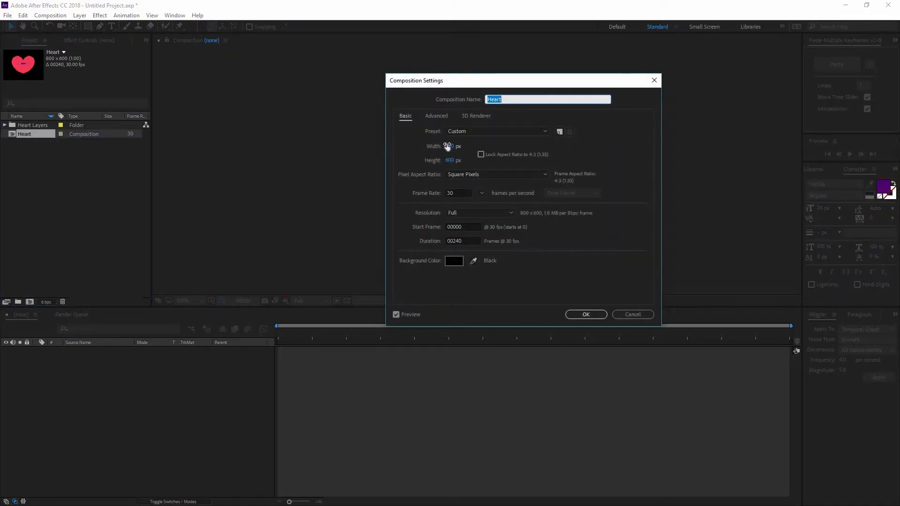
pyautogui.click(447, 146)
pyautogui.write('500')
pyautogui.click(461, 163)
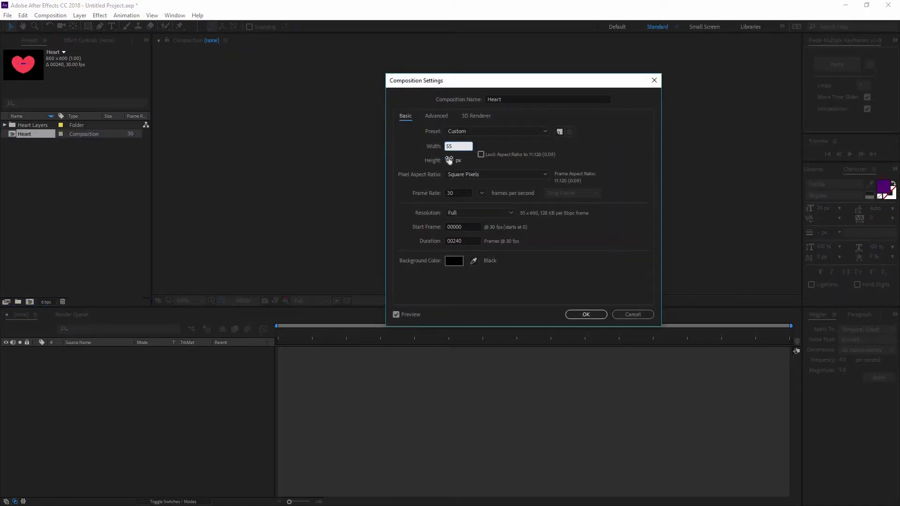
pyautogui.write('500')
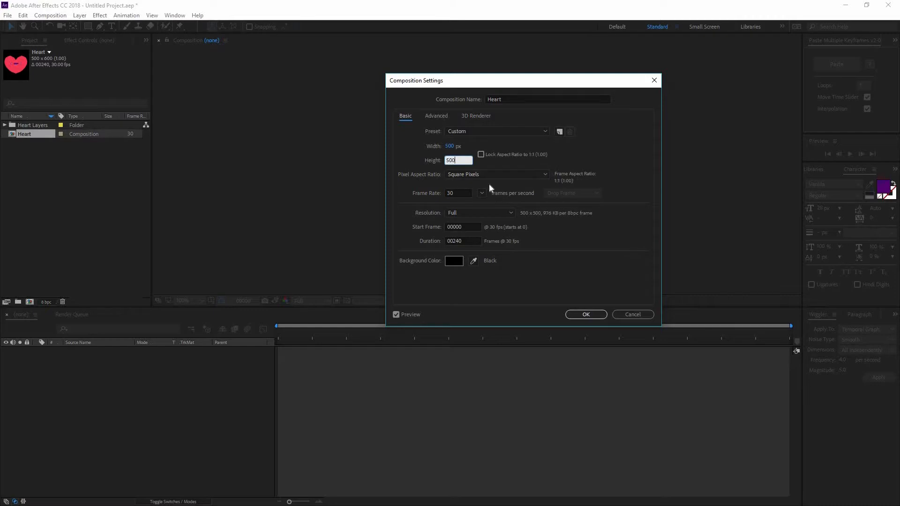
pyautogui.click(466, 242)
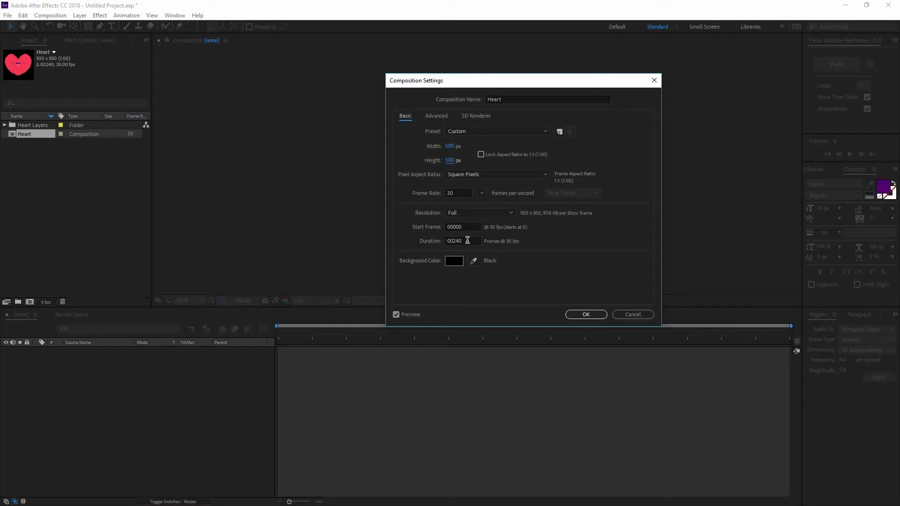
pyautogui.click(459, 241)
pyautogui.click(557, 260)
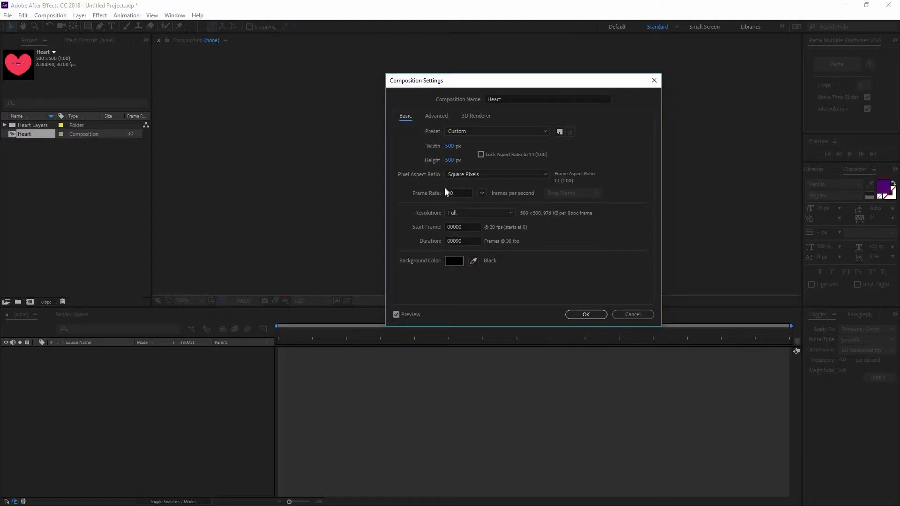
pyautogui.click(590, 314)
pyautogui.doubleClick(40, 133)
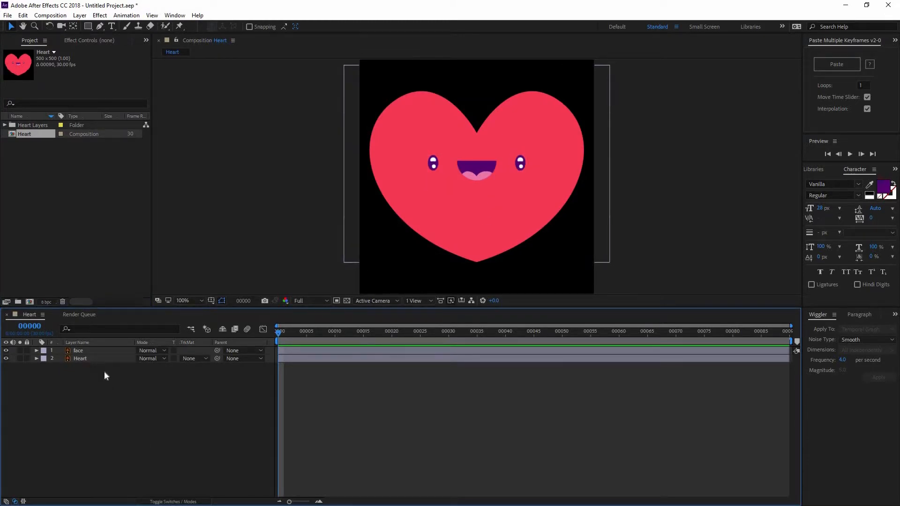
# Step: Scale the Heart layer to 60%, trying 50% first
pyautogui.click(93, 358)
pyautogui.press('s')
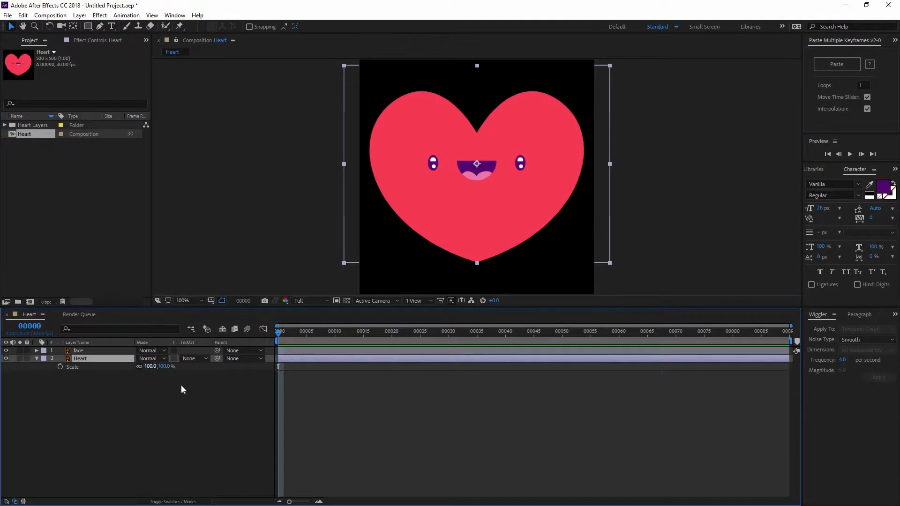
pyautogui.write('50')
pyautogui.press('Return')
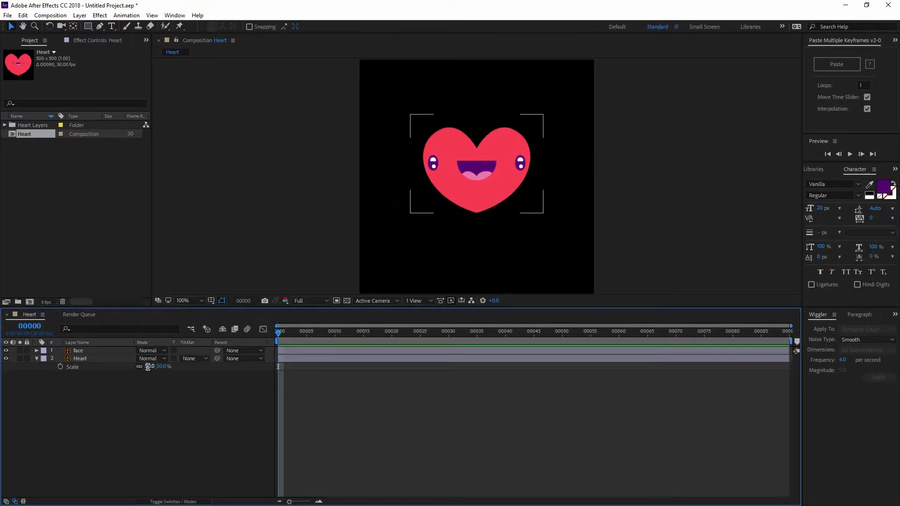
pyautogui.click(148, 366)
pyautogui.write('60')
pyautogui.press('Return')
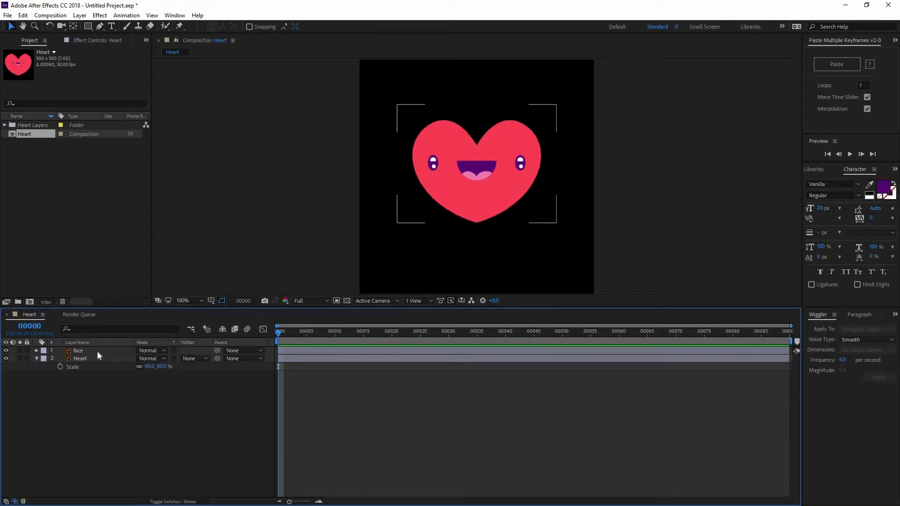
# Step: Set the face layer's scale to 60% to match the heart
pyautogui.click(95, 351)
pyautogui.press('s')
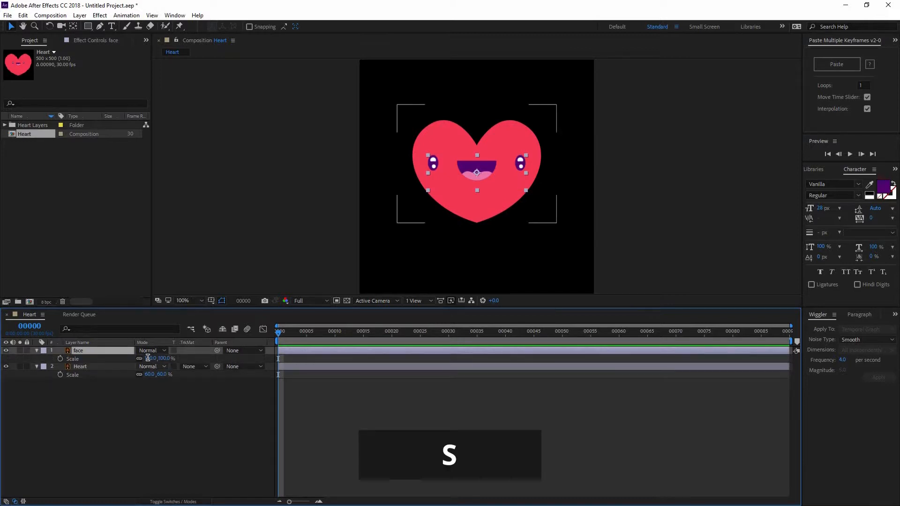
pyautogui.click(150, 358)
pyautogui.write('60')
pyautogui.press('Return')
pyautogui.click(200, 416)
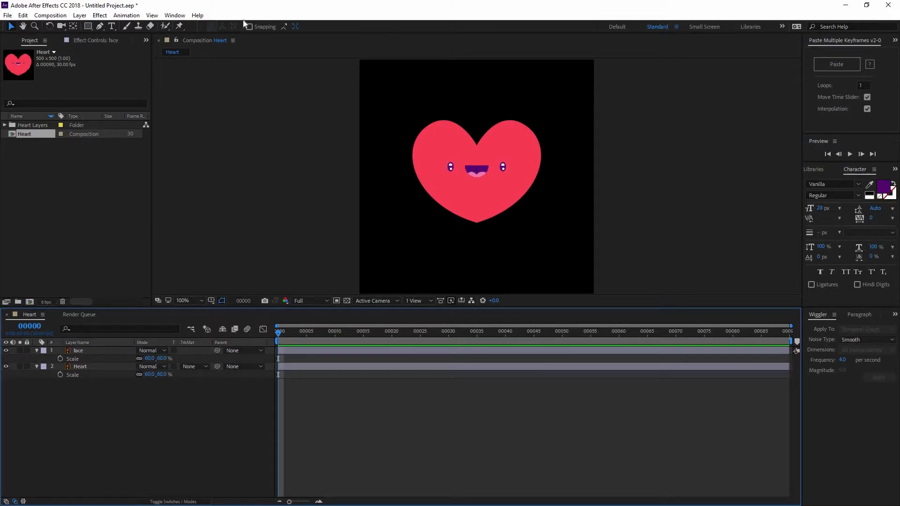
pyautogui.scroll(-2, 449, 164)
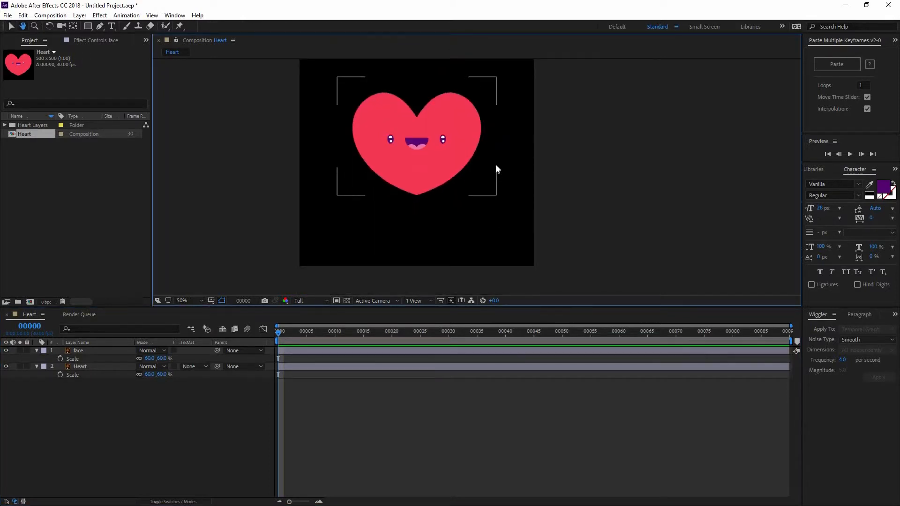
pyautogui.scroll(2, 477, 168)
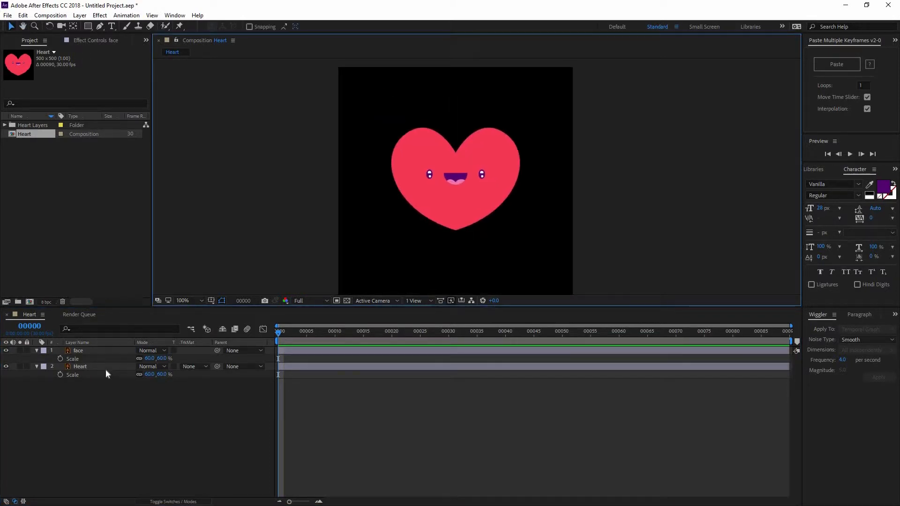
pyautogui.click(108, 352)
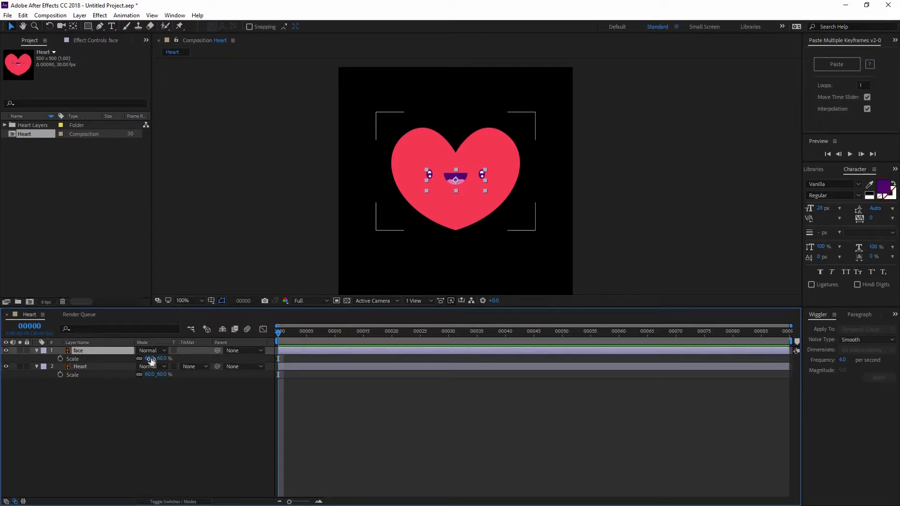
pyautogui.click(132, 367)
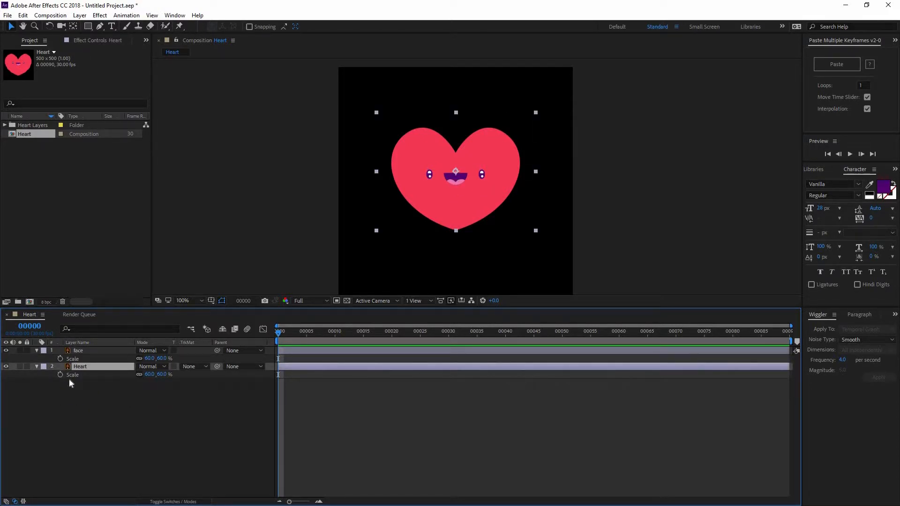
pyautogui.click(143, 391)
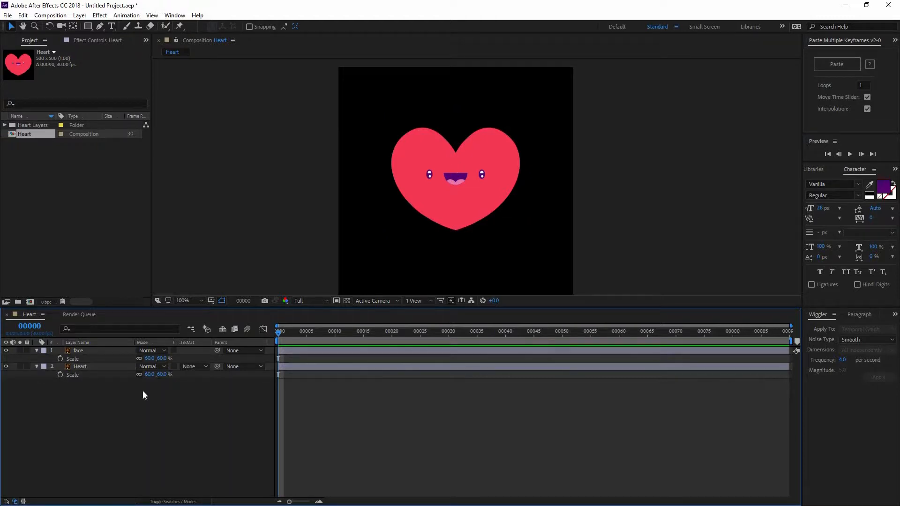
# Step: Create a white 500 × 500 px solid layer and move it beneath the Heart layer
pyautogui.click(46, 369)
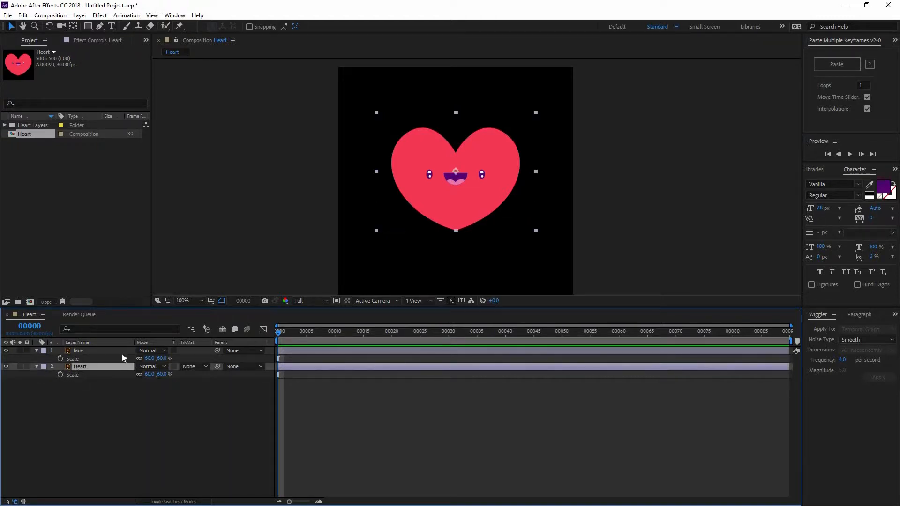
pyautogui.click(80, 16)
pyautogui.moveTo(140, 26)
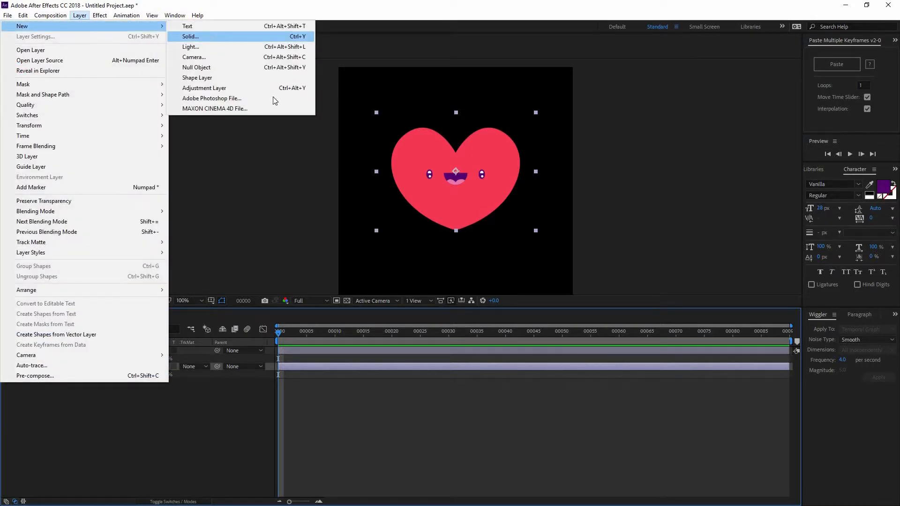
pyautogui.click(207, 36)
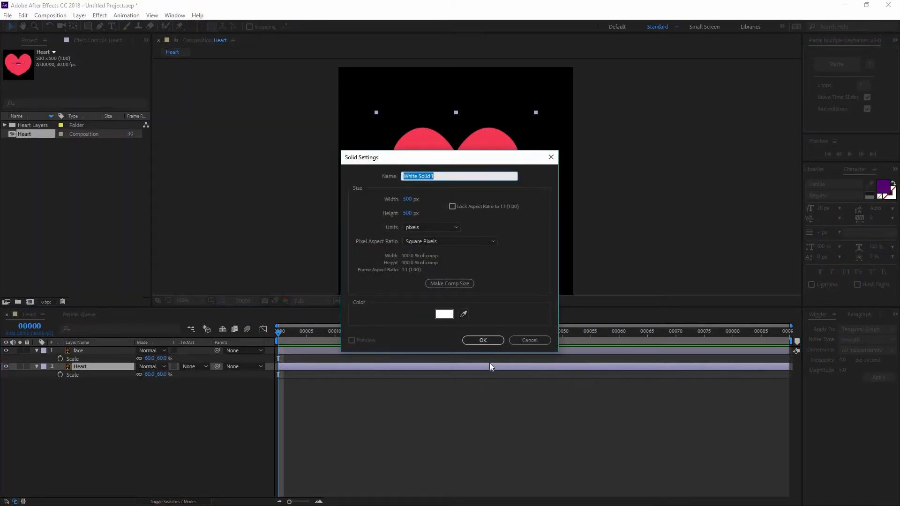
pyautogui.press('Return')
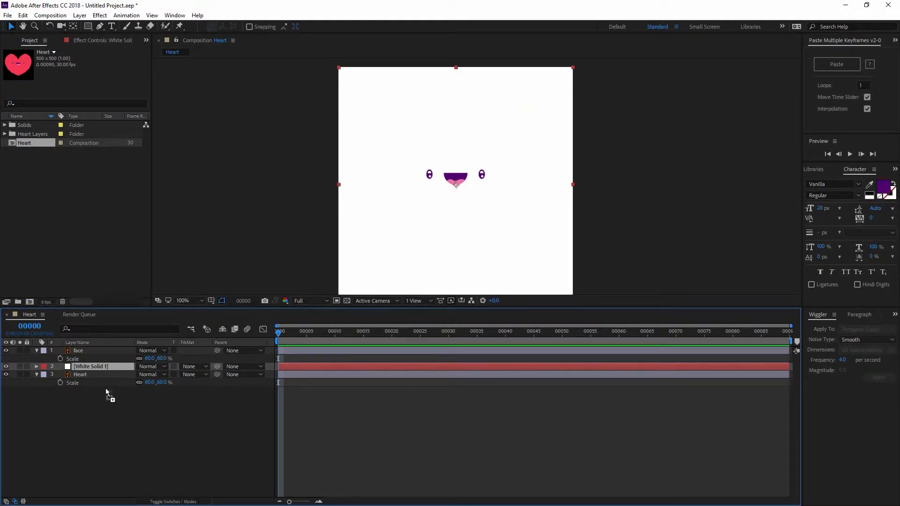
pyautogui.moveTo(105, 387); pyautogui.dragTo(154, 431)
pyautogui.click(97, 471)
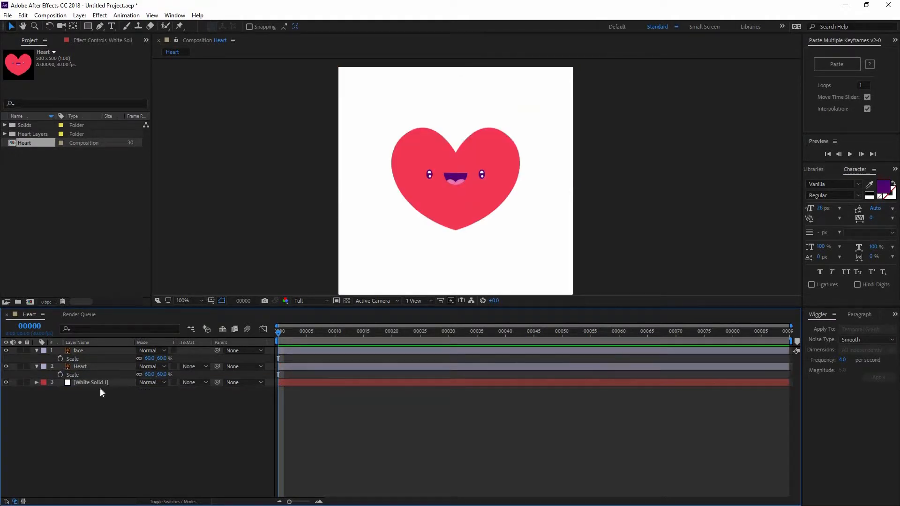
# Step: Show Effects & Presets, search for "cc p", and apply CC Particle World to the white solid
pyautogui.click(127, 384)
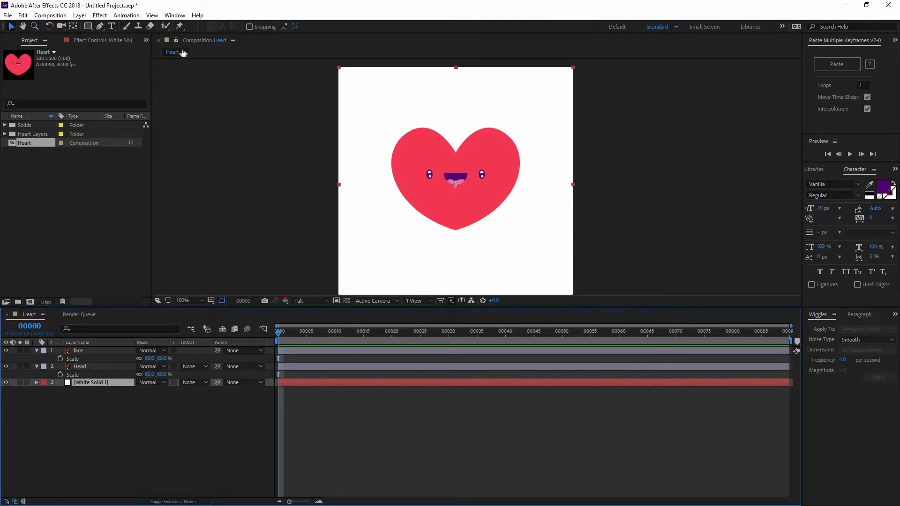
pyautogui.click(175, 15)
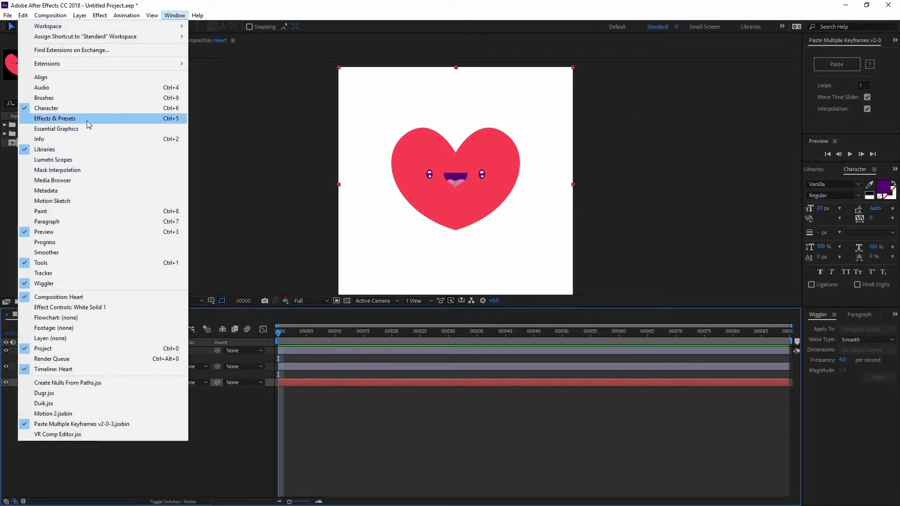
pyautogui.click(57, 119)
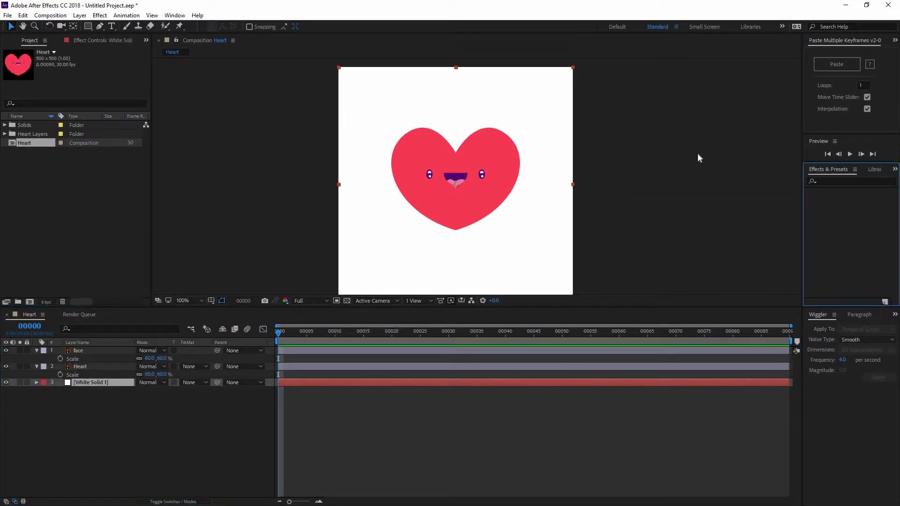
pyautogui.click(834, 182)
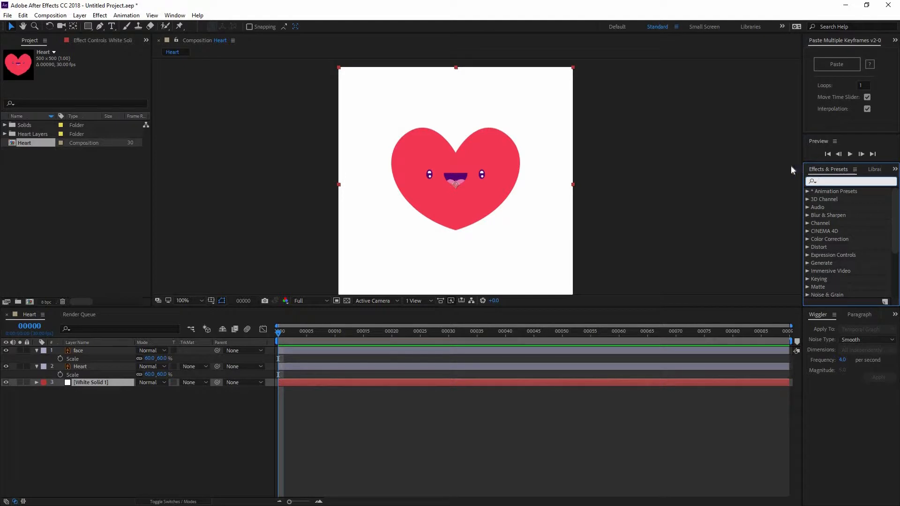
pyautogui.write('cc p')
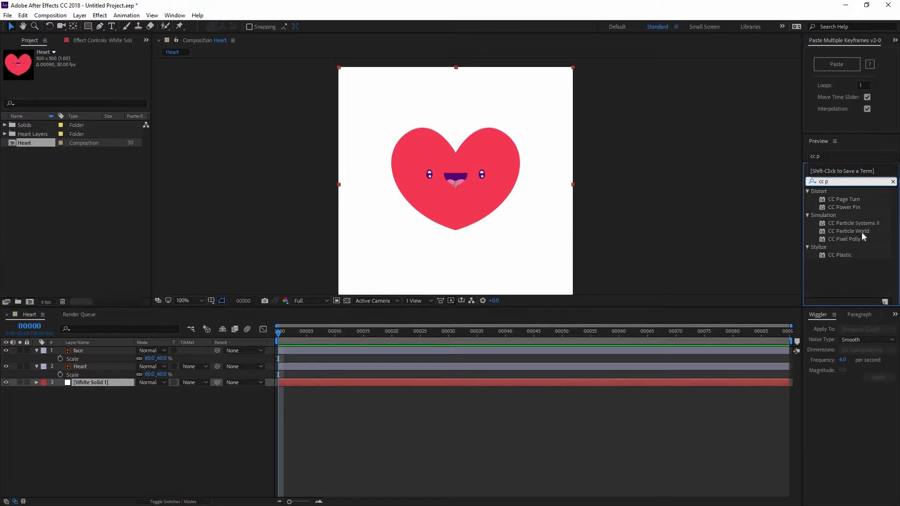
pyautogui.click(850, 232)
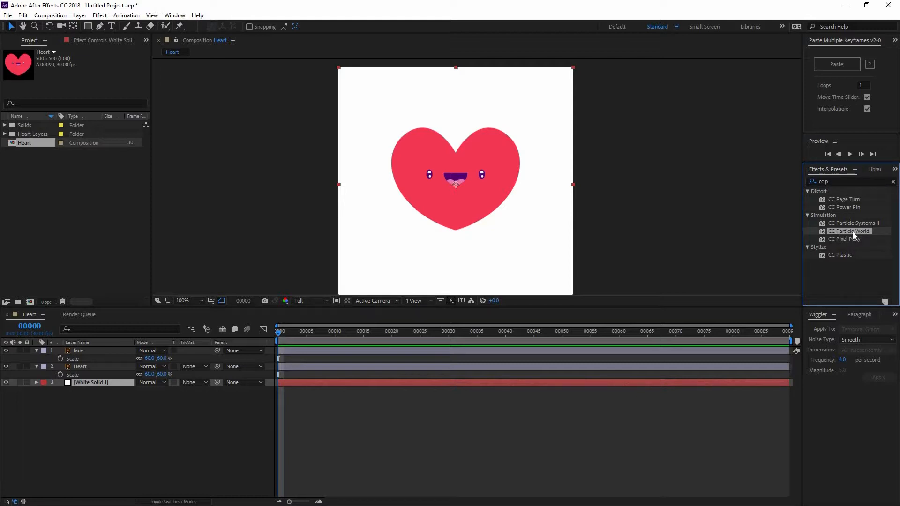
pyautogui.moveTo(853, 232); pyautogui.dragTo(93, 382)
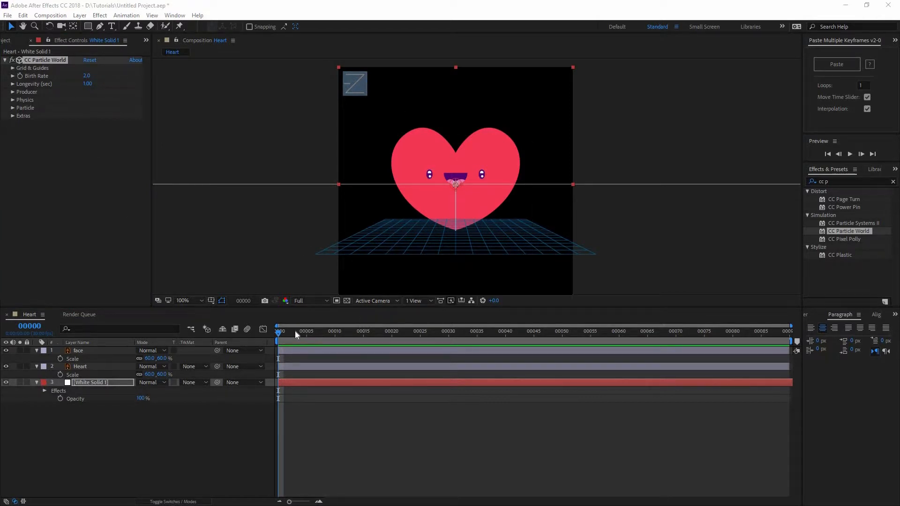
# Step: Preview the particle animation from the first frame, and return to the start of the composition
pyautogui.moveTo(292, 333); pyautogui.dragTo(270, 330)
pyautogui.press('space')
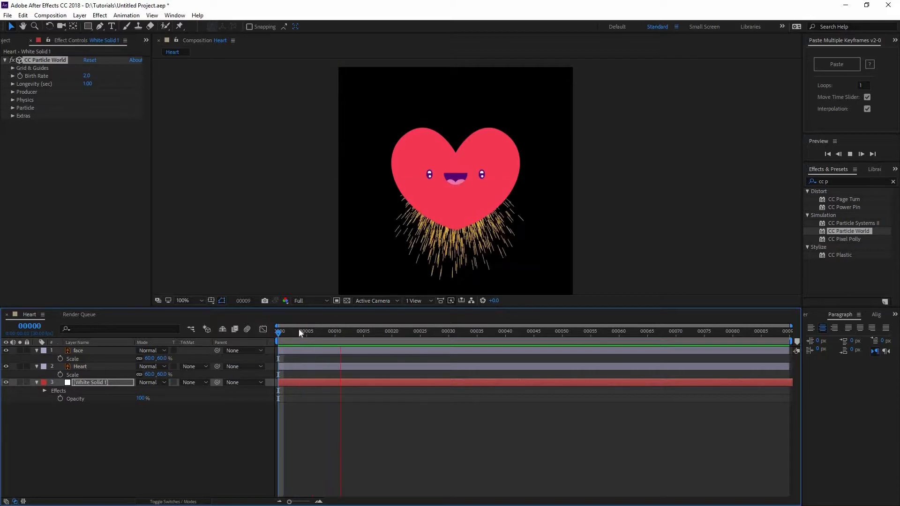
pyautogui.press('space')
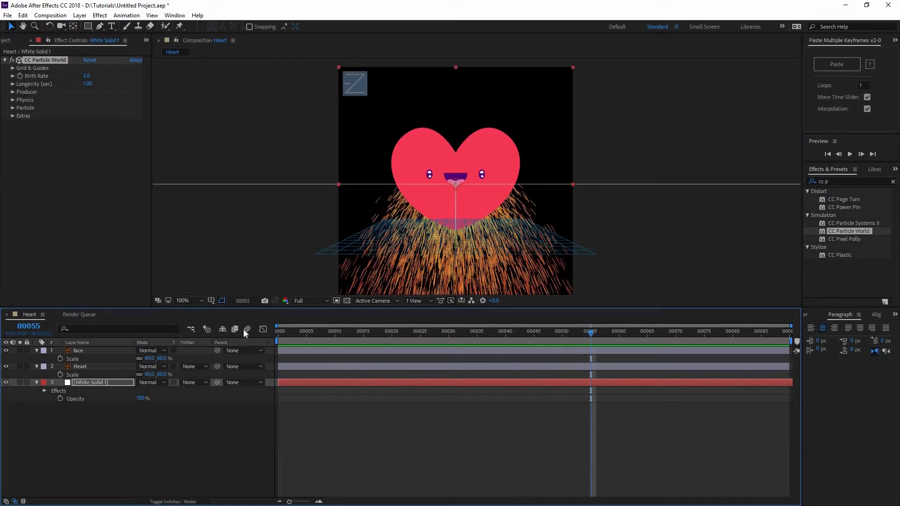
pyautogui.press('Home')
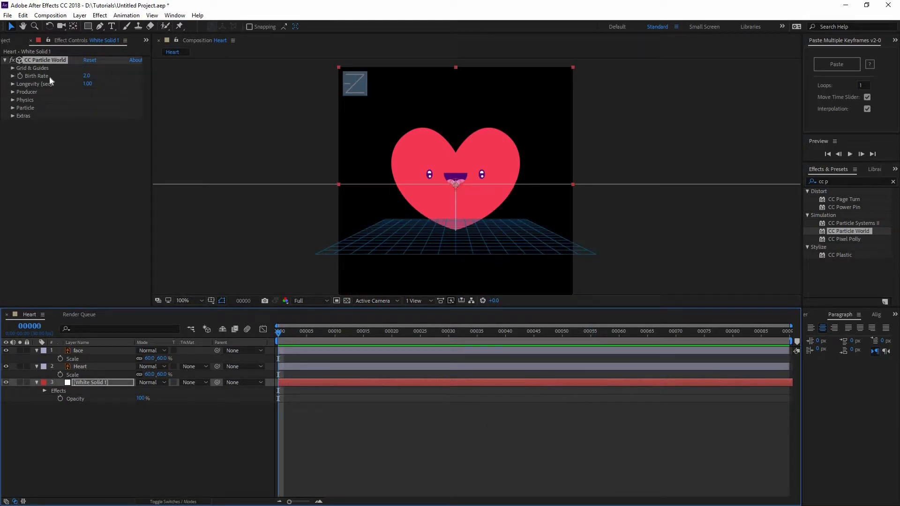
# Step: Set the CC Particle World particle type to Textured QuadPolygon, and bring the playhead back to the start
pyautogui.click(12, 108)
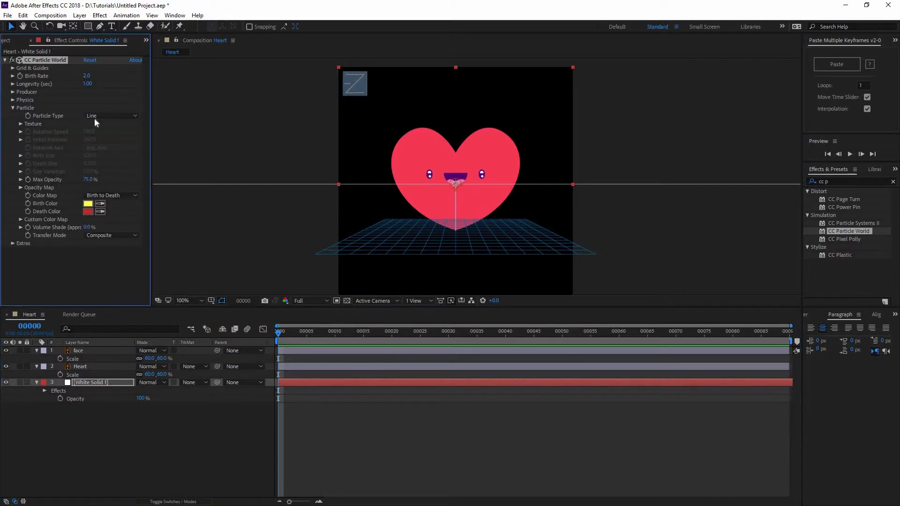
pyautogui.click(103, 118)
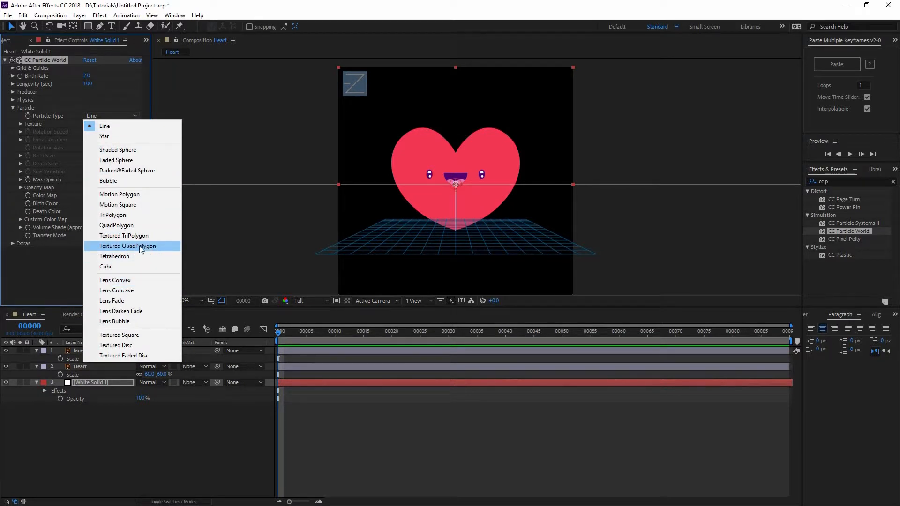
pyautogui.click(128, 246)
pyautogui.moveTo(282, 333); pyautogui.dragTo(271, 336)
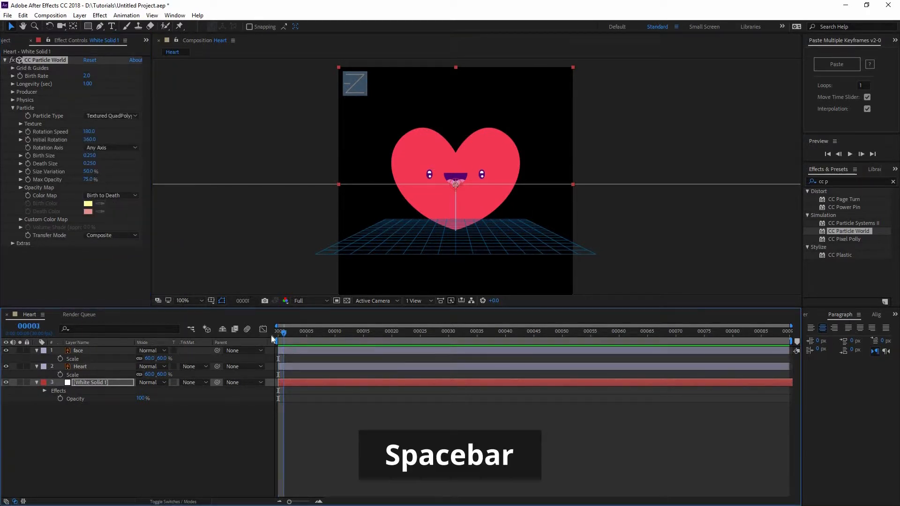
# Step: Use the Heart layer as the CC Particle World texture layer and preview the animation
pyautogui.press('space')
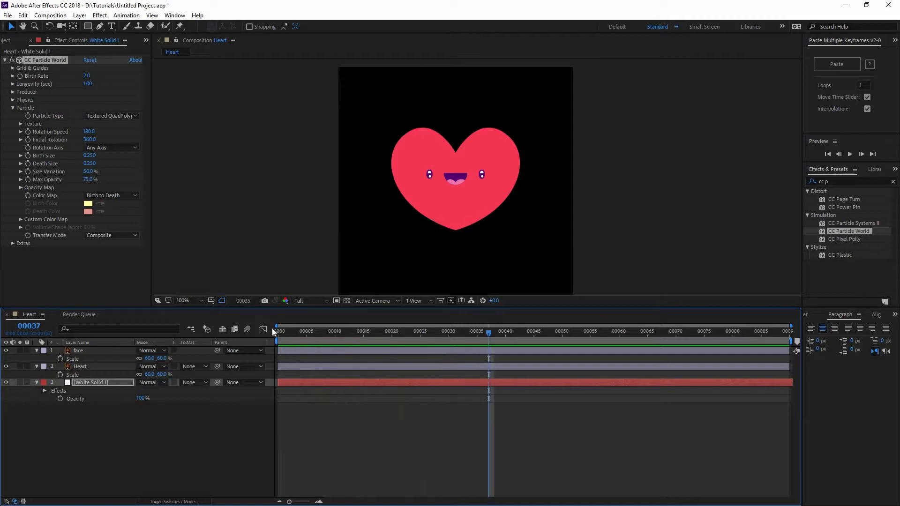
pyautogui.press('space')
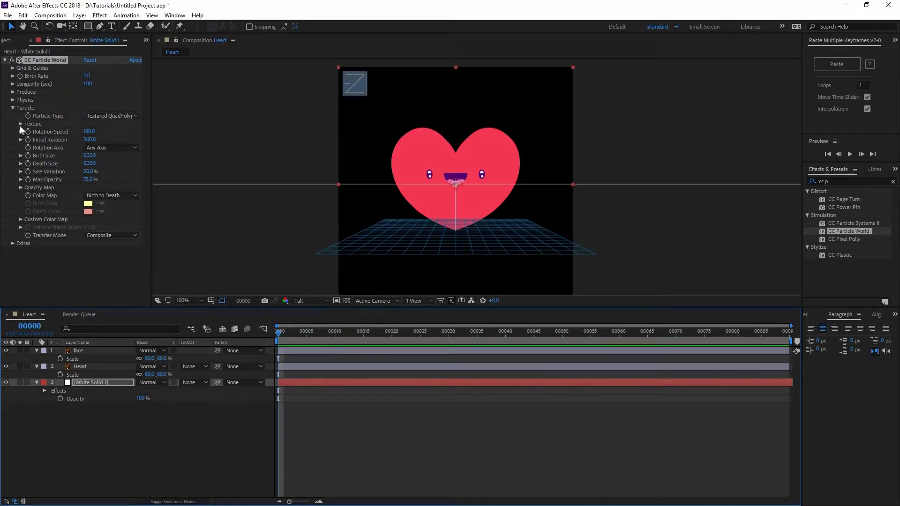
pyautogui.click(21, 124)
pyautogui.click(96, 131)
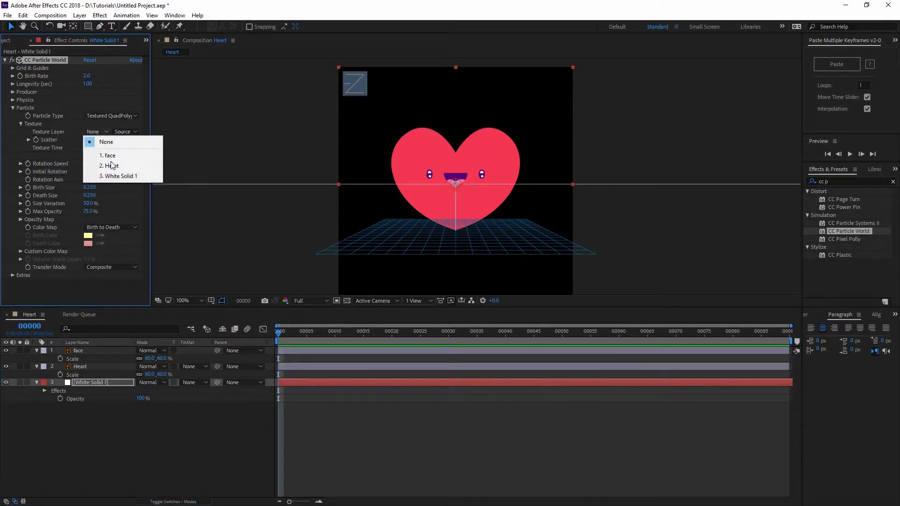
pyautogui.click(116, 167)
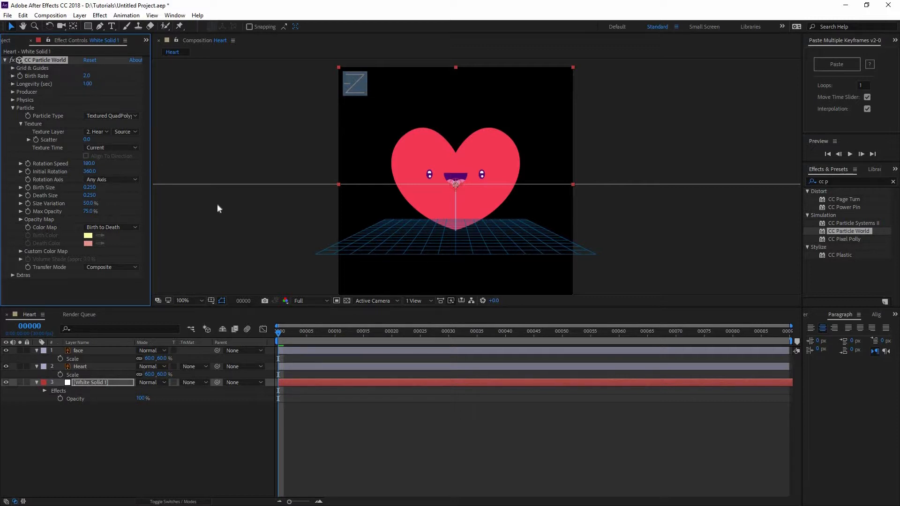
pyautogui.press('space')
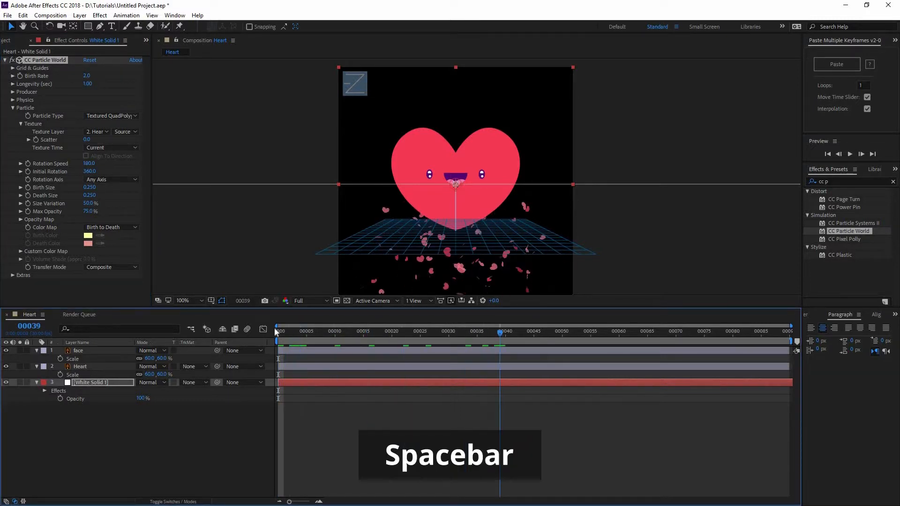
pyautogui.press('space')
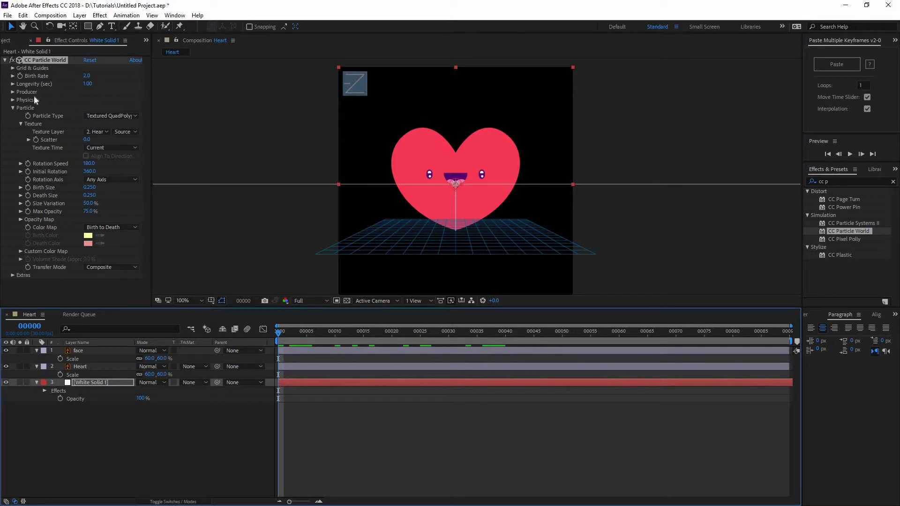
# Step: In the particle physics settings, set the velocity to 0.25 and both gravity and extra to 0
pyautogui.click(12, 100)
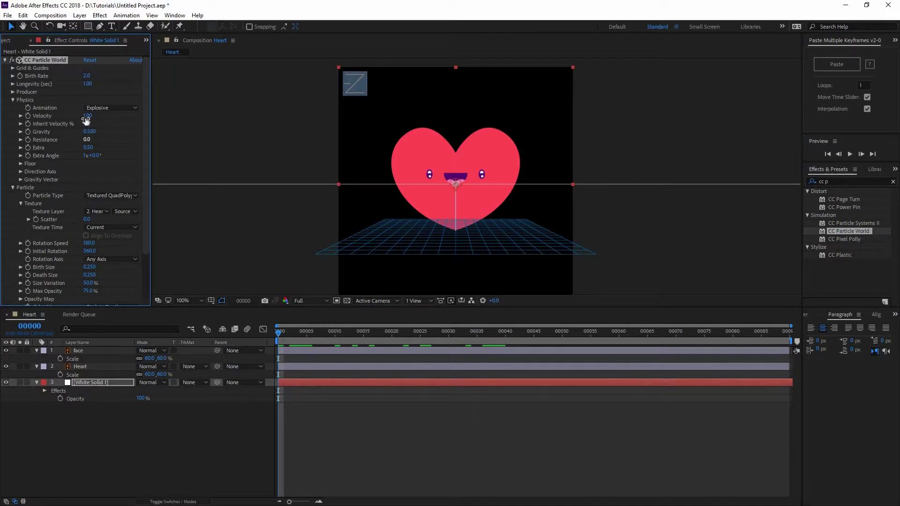
pyautogui.click(87, 117)
pyautogui.write('.25')
pyautogui.click(119, 125)
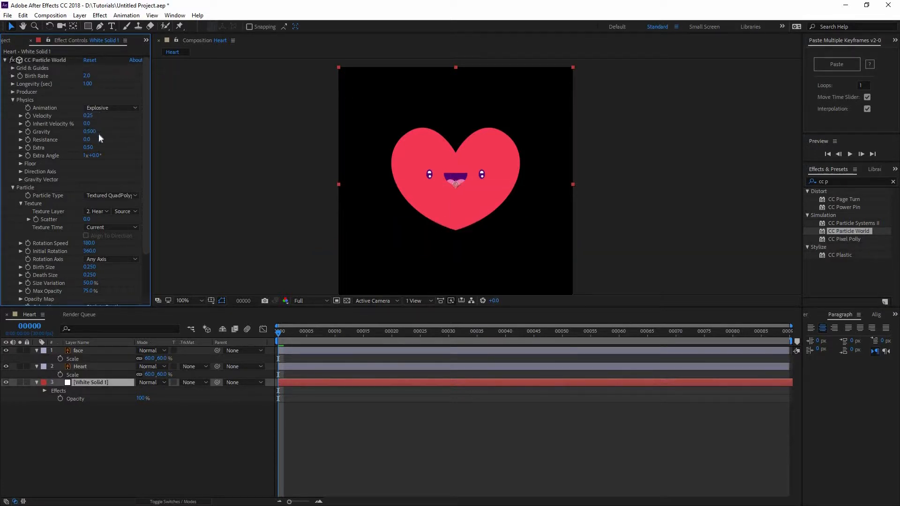
pyautogui.click(88, 147)
pyautogui.write('0')
pyautogui.click(116, 143)
pyautogui.write('0')
pyautogui.click(116, 143)
# Step: Preview the particle motion from the first frame of the composition
pyautogui.moveTo(302, 332); pyautogui.dragTo(274, 333)
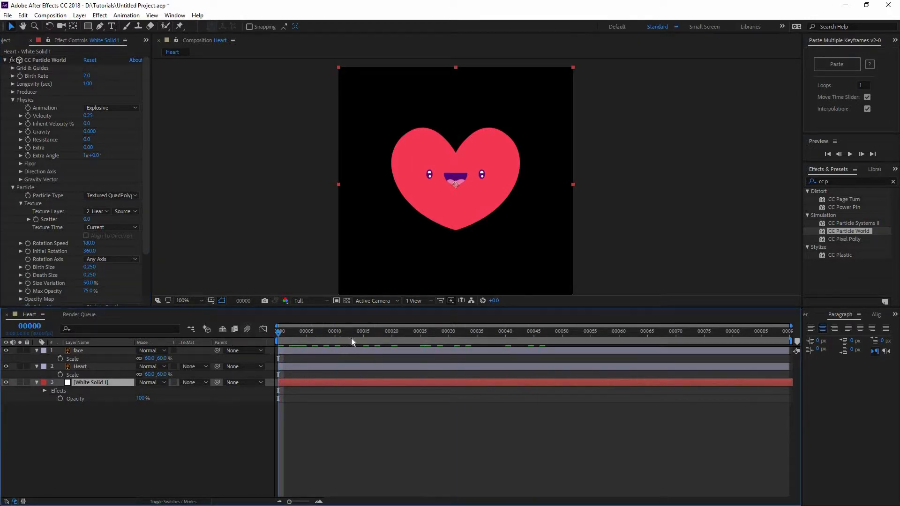
pyautogui.press('space')
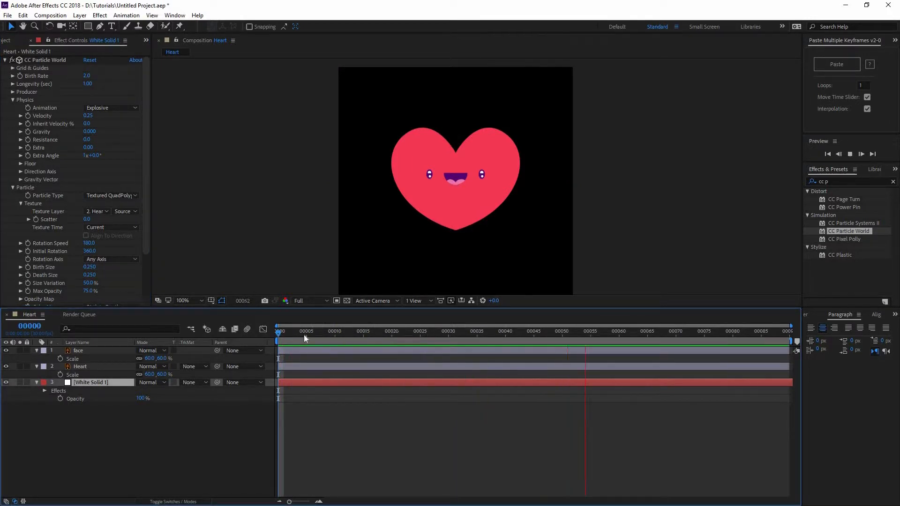
pyautogui.press('space')
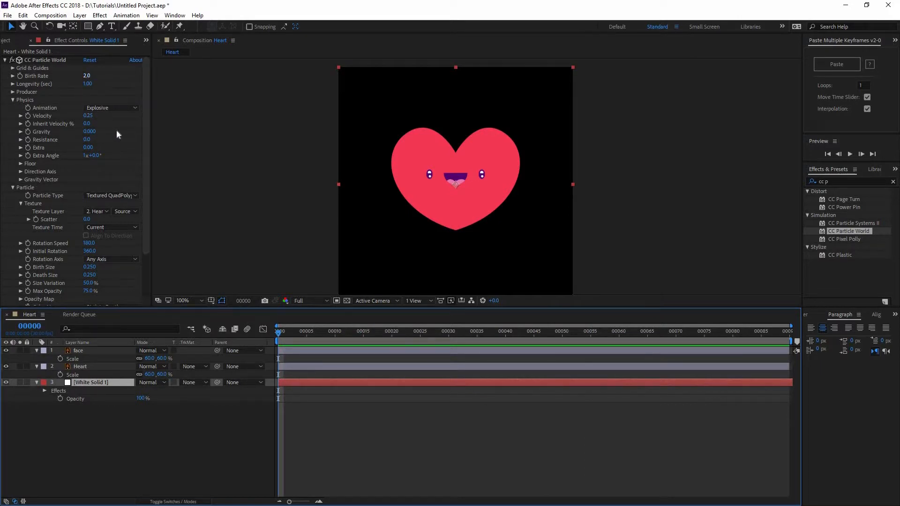
# Step: Set the particle longevity to 2.50 seconds and preview the animation
pyautogui.click(87, 84)
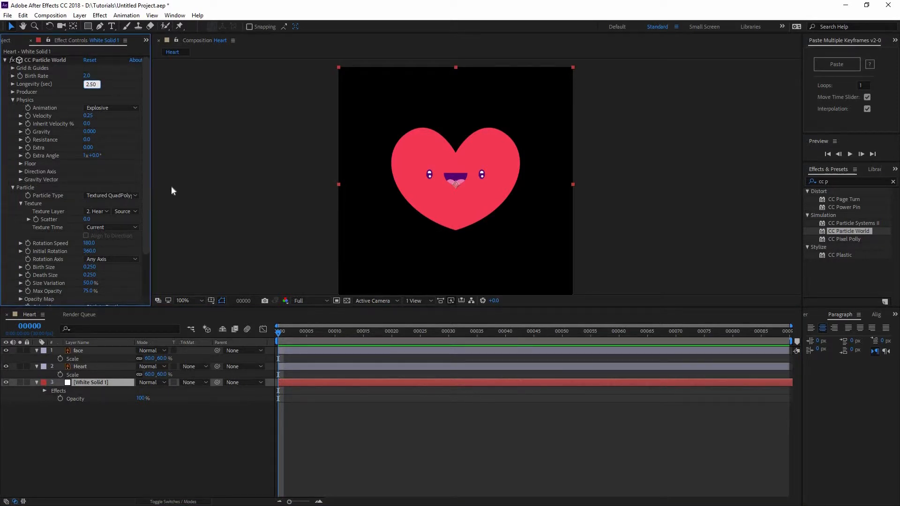
pyautogui.press('Return')
pyautogui.press('space')
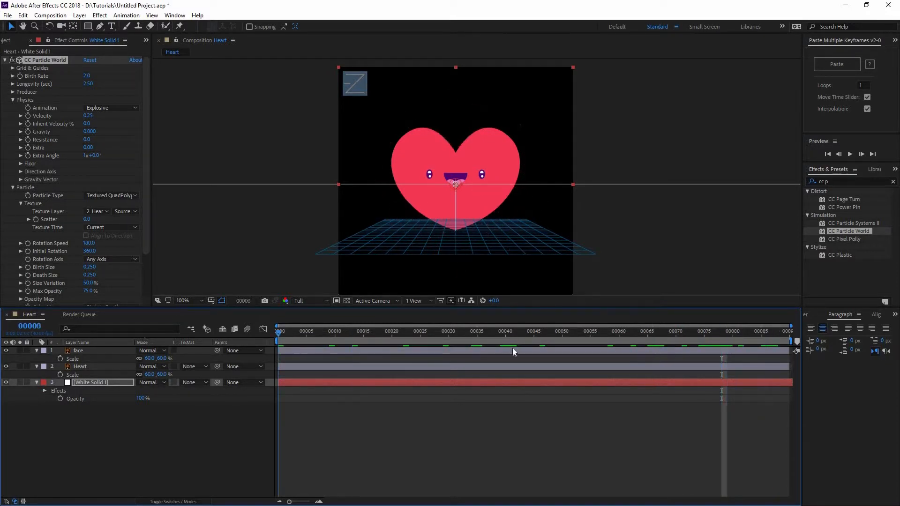
pyautogui.press('space')
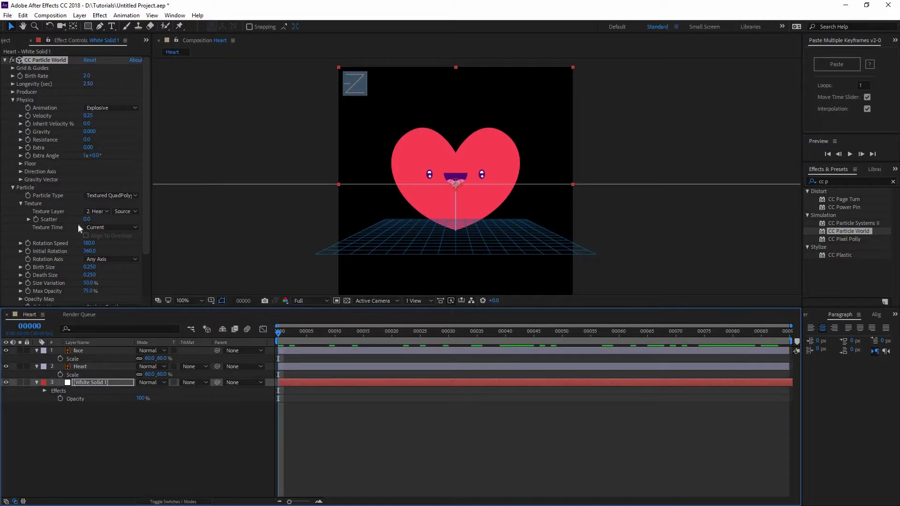
# Step: Set the particles' rotation speed to 44 and their initial rotation to 0
pyautogui.scroll(-1, 78, 223)
pyautogui.scroll(-1, 78, 223)
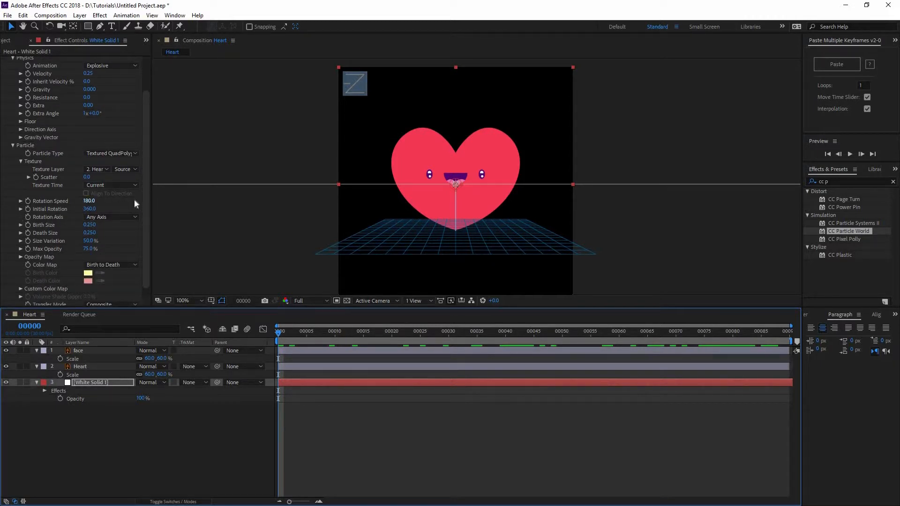
pyautogui.click(89, 200)
pyautogui.write('44')
pyautogui.press('Tab')
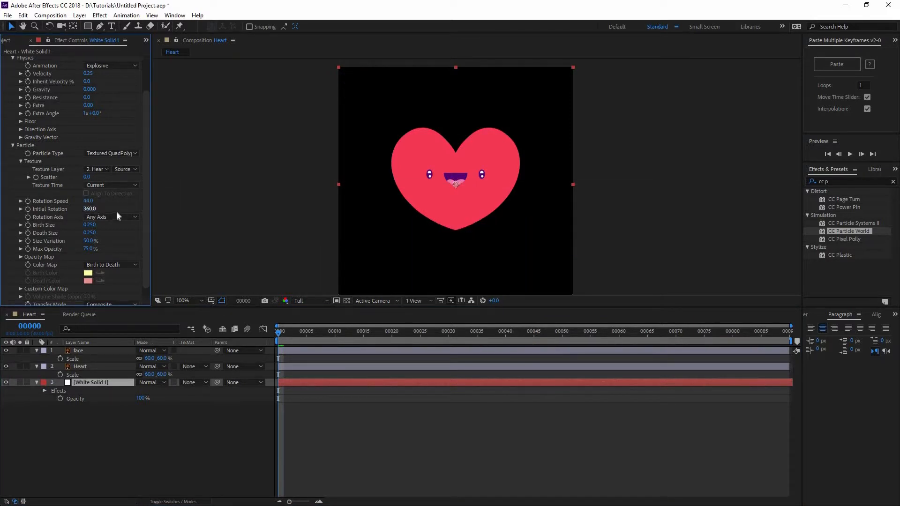
# Step: Set the particles' birth size to 1, death size to 0, size variation to 100% and max opacity to 100%
pyautogui.click(90, 224)
pyautogui.write('1')
pyautogui.press('Return')
pyautogui.click(89, 233)
pyautogui.click(86, 241)
pyautogui.write('100')
pyautogui.press('Tab')
pyautogui.write('100')
pyautogui.press('Return')
# Step: Play the animation, scrub through it with the Heart layer hidden to inspect the particles, and show the layer again
pyautogui.press('space')
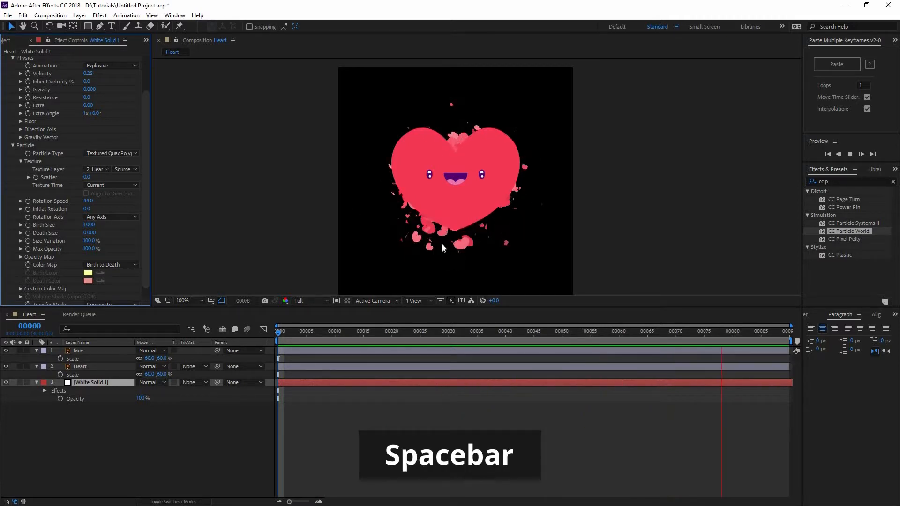
pyautogui.press('space')
pyautogui.click(7, 367)
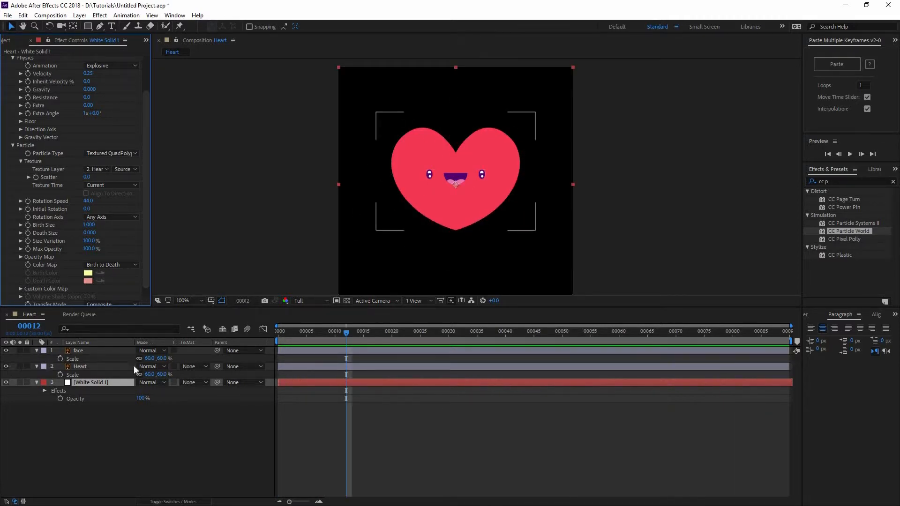
pyautogui.moveTo(440, 330); pyautogui.dragTo(70, 339)
pyautogui.click(7, 366)
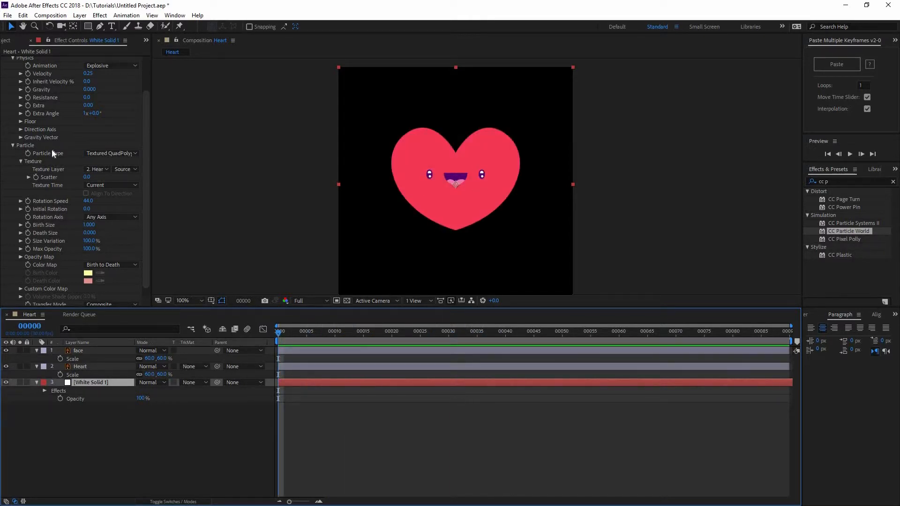
# Step: Set the particle producer's Radius X and Radius Y to 0.9 each
pyautogui.scroll(3, 21, 99)
pyautogui.click(12, 92)
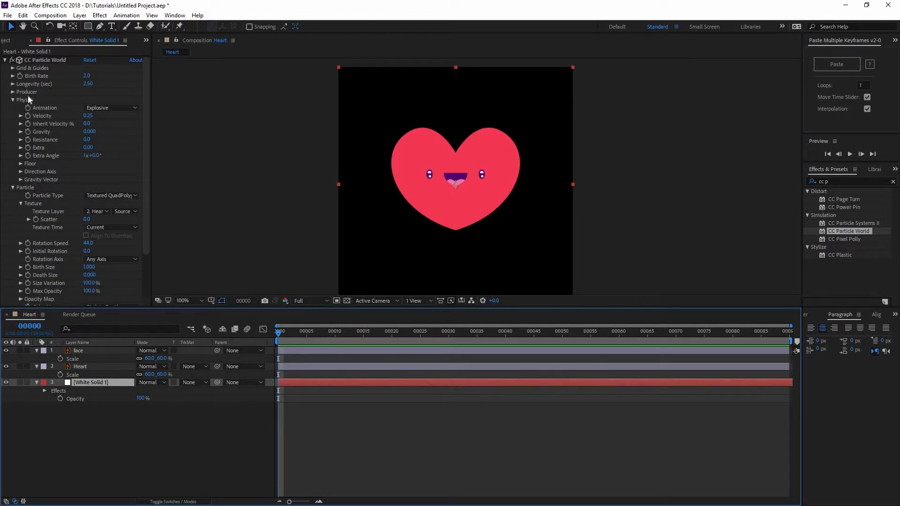
pyautogui.click(91, 124)
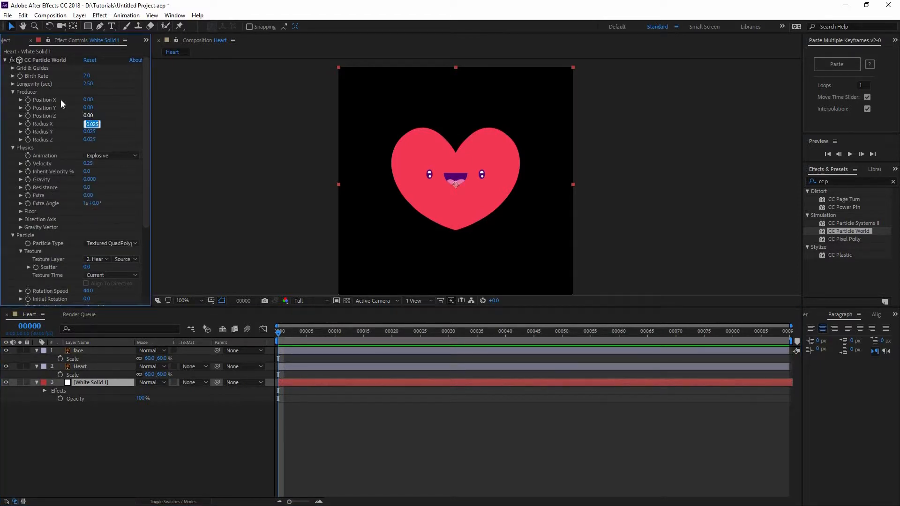
pyautogui.write('.9')
pyautogui.click(90, 132)
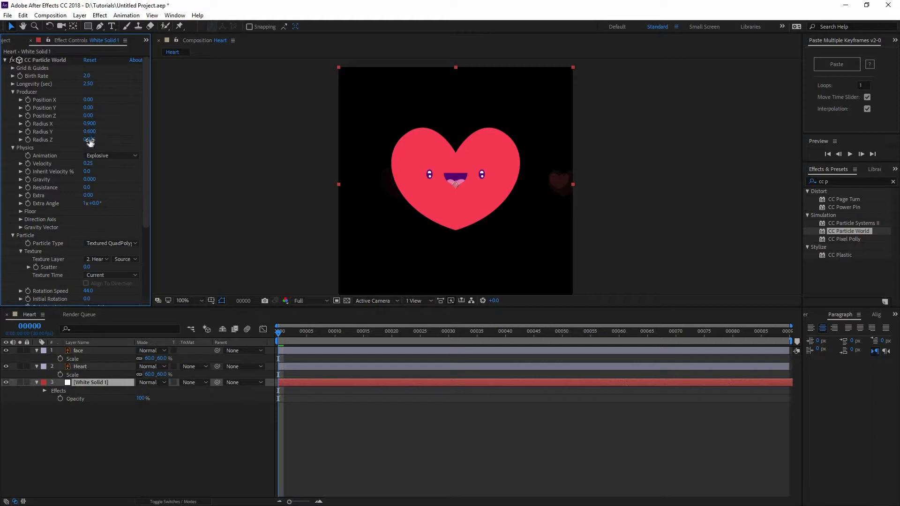
pyautogui.click(90, 132)
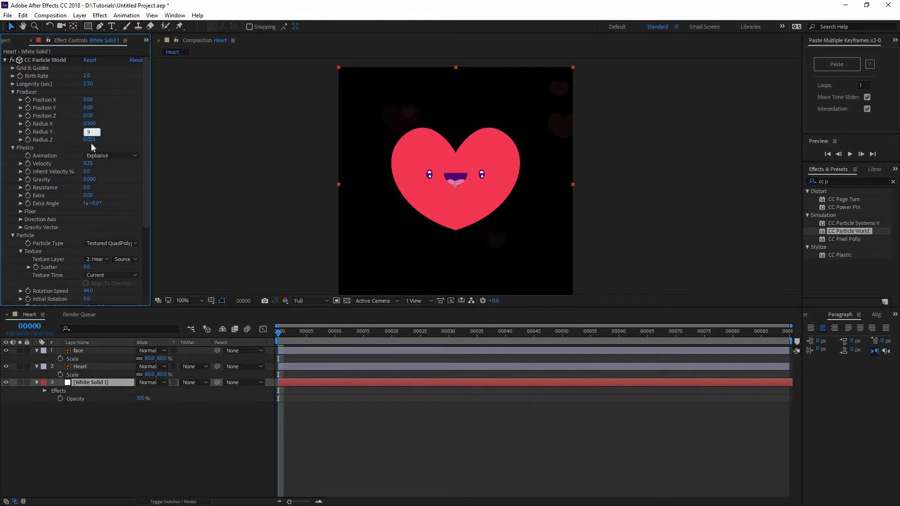
pyautogui.write('.9')
pyautogui.press('Return')
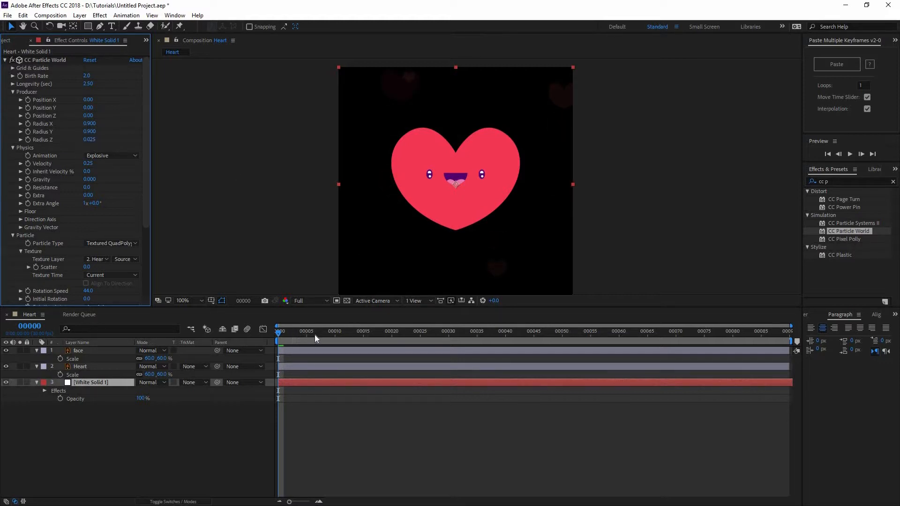
# Step: Preview how the heart particles spread across the whole composition
pyautogui.press('space')
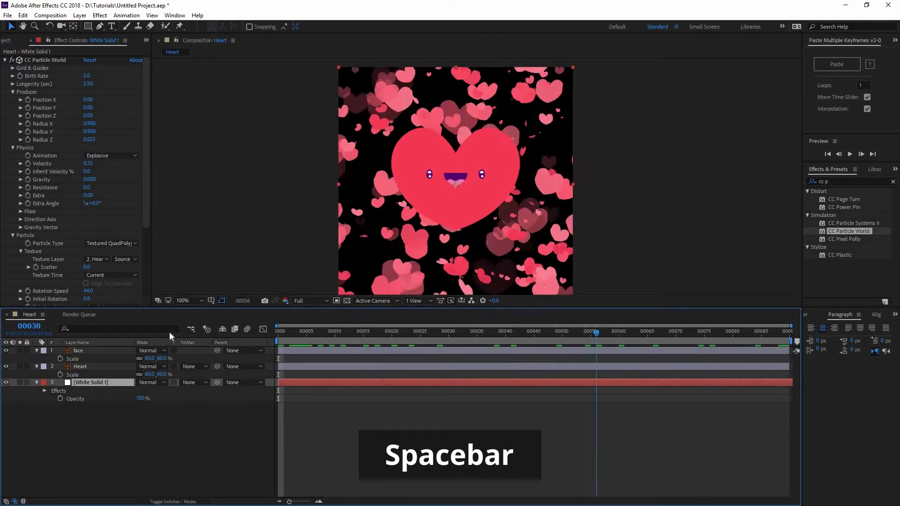
pyautogui.press('space')
pyautogui.press('space')
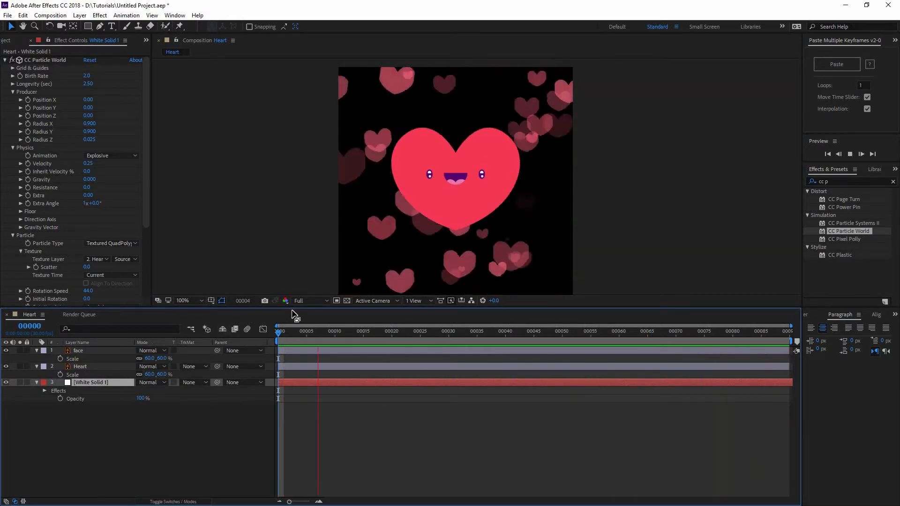
pyautogui.press('space')
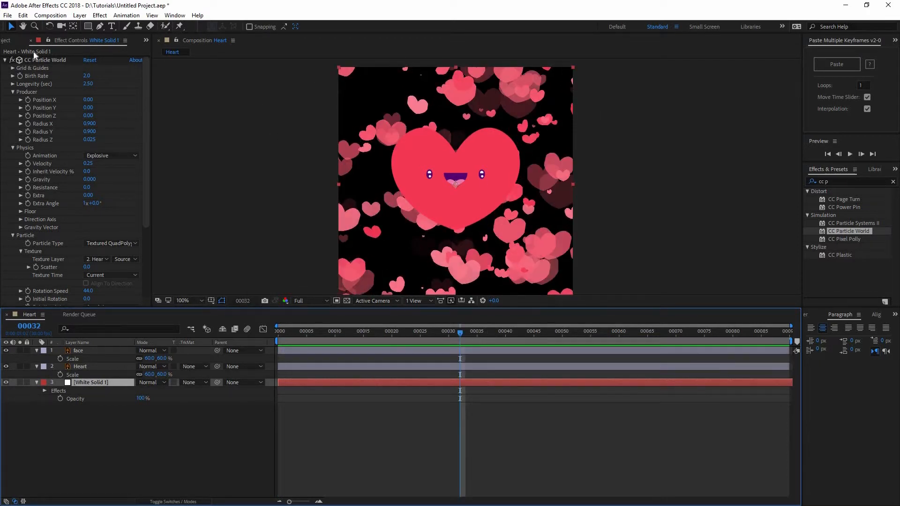
# Step: Change the Heart composition's background color to white (FFFFFF) in its composition settings
pyautogui.click(12, 42)
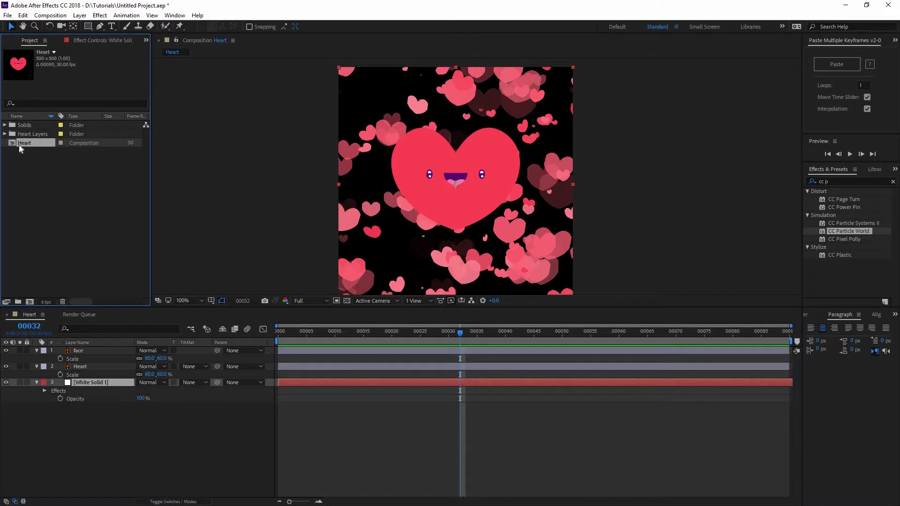
pyautogui.rightClick(27, 142)
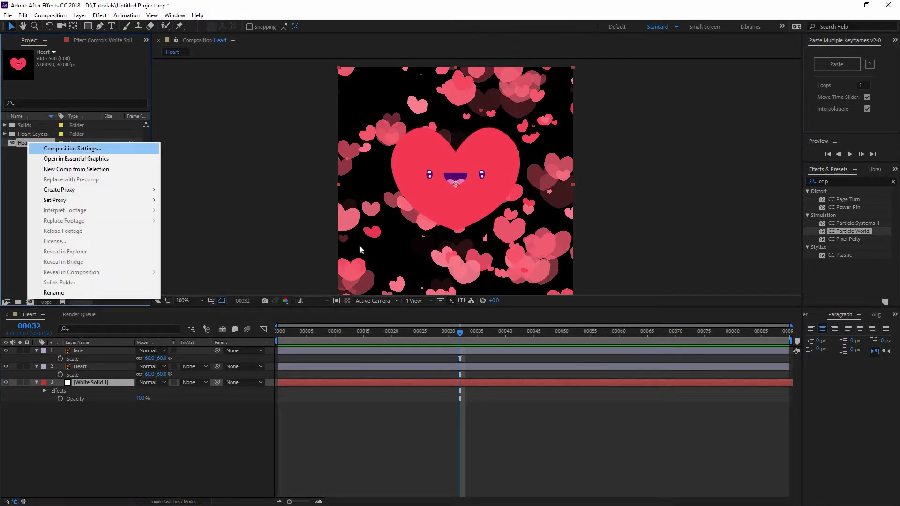
pyautogui.click(52, 149)
pyautogui.click(453, 261)
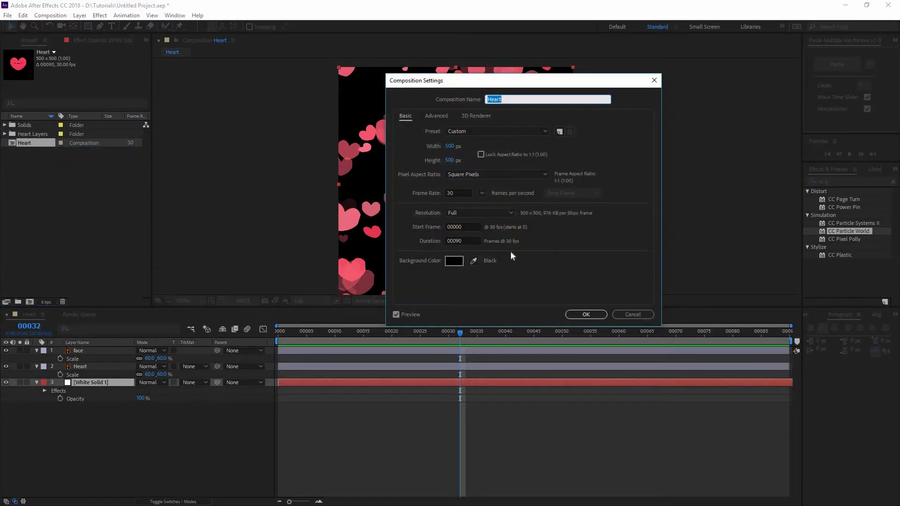
pyautogui.moveTo(609, 122); pyautogui.dragTo(537, 51)
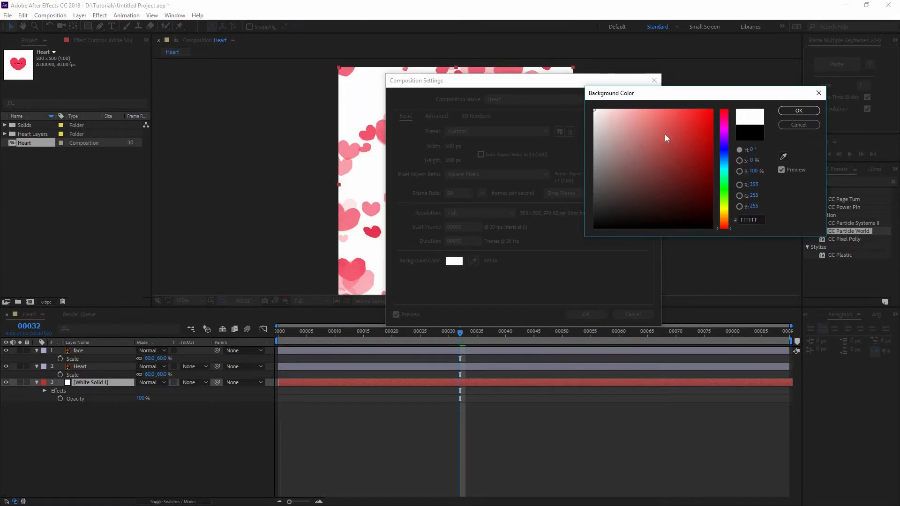
pyautogui.click(798, 110)
pyautogui.click(585, 314)
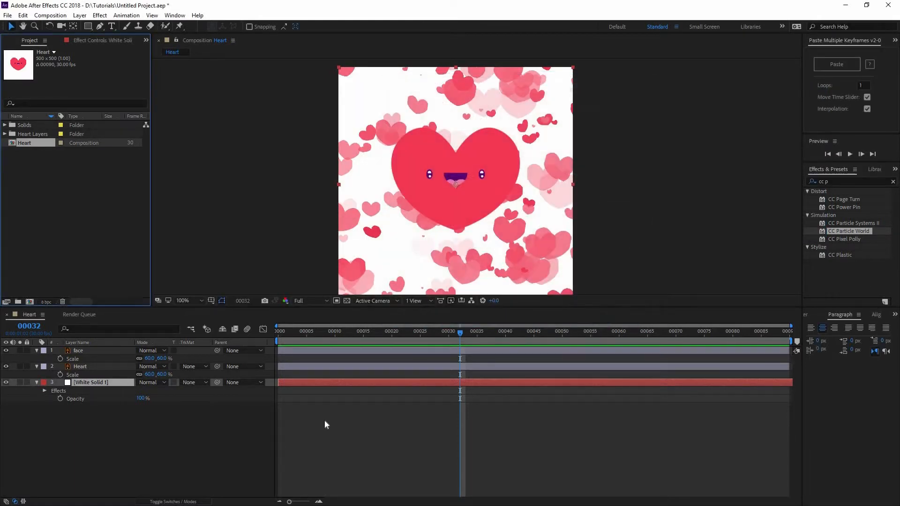
# Step: Reduce the white solid layer's opacity to 25% and play the composition
pyautogui.click(103, 384)
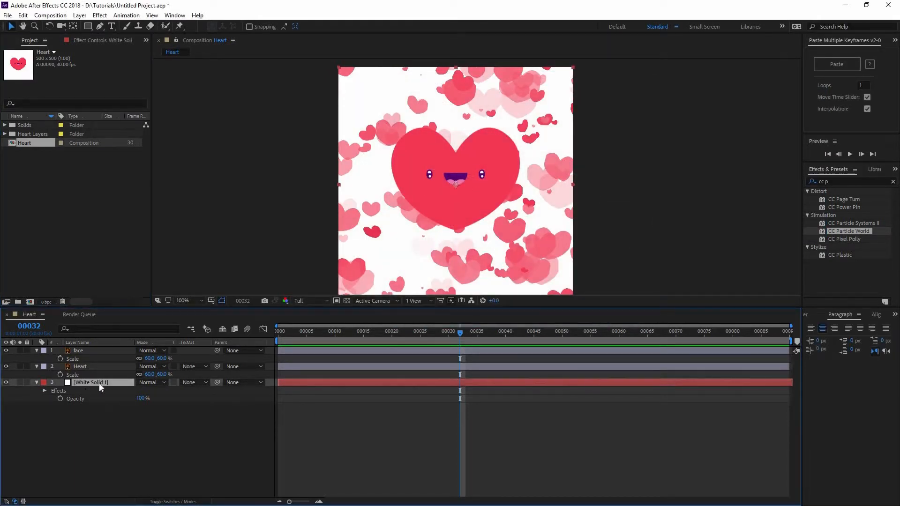
pyautogui.press('t')
pyautogui.click(141, 391)
pyautogui.write('25')
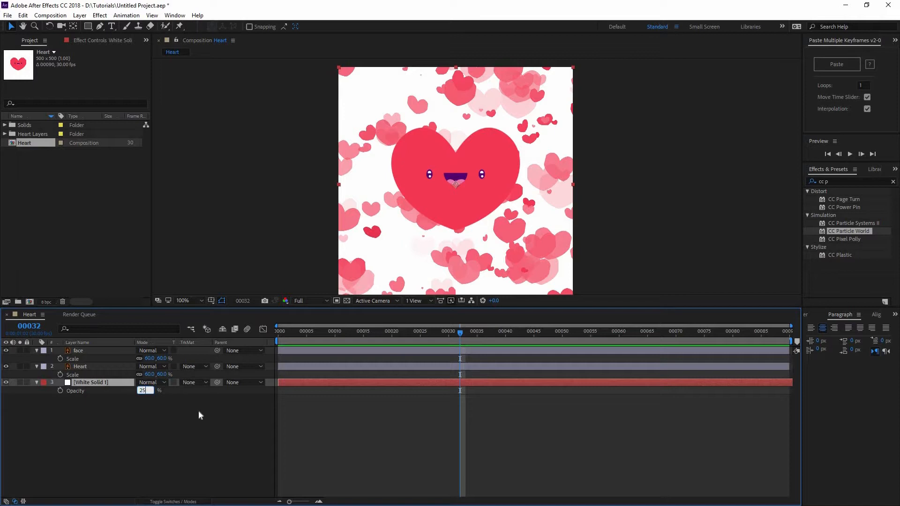
pyautogui.click(340, 402)
pyautogui.press('space')
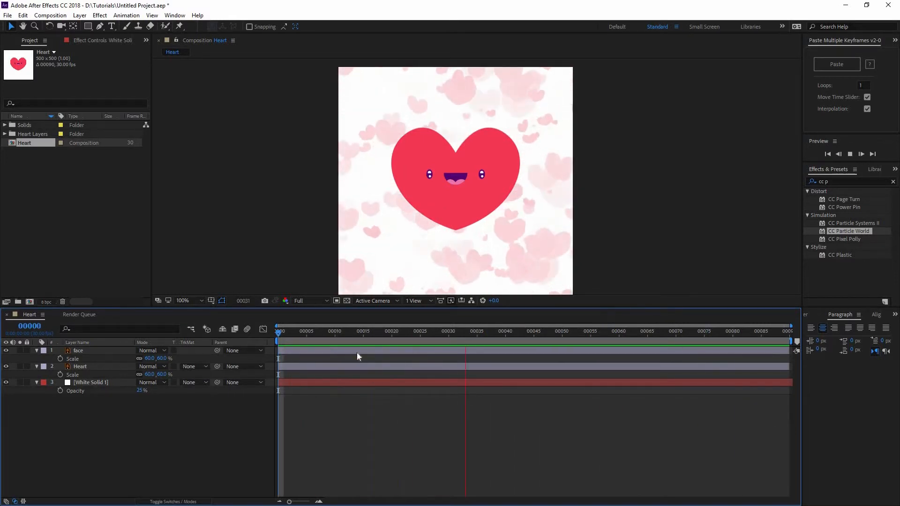
# Step: Preview the faded heart particles at several points in the composition and return to frame 0
pyautogui.press('space')
pyautogui.click(316, 336)
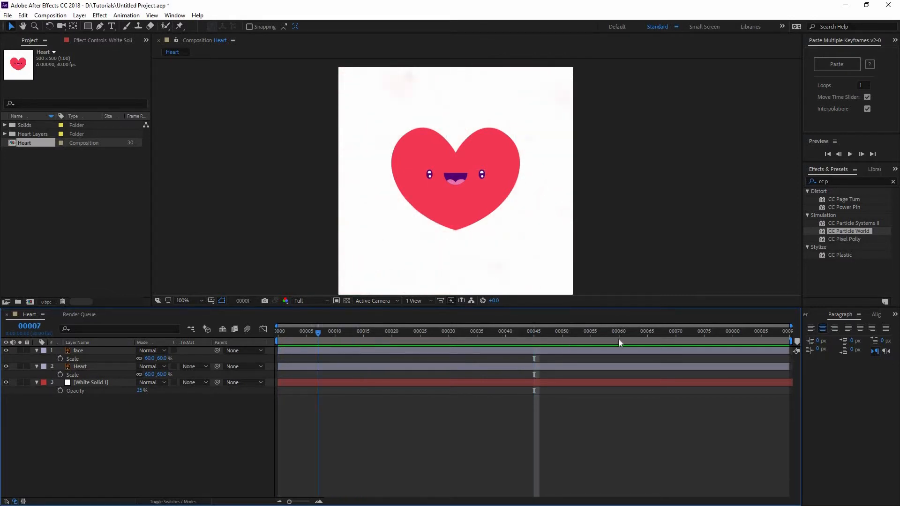
pyautogui.press('space')
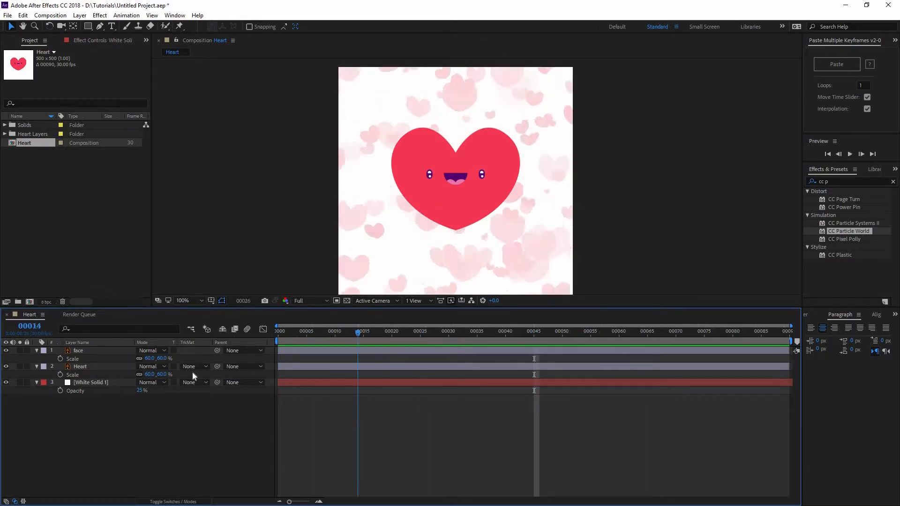
pyautogui.press('Home')
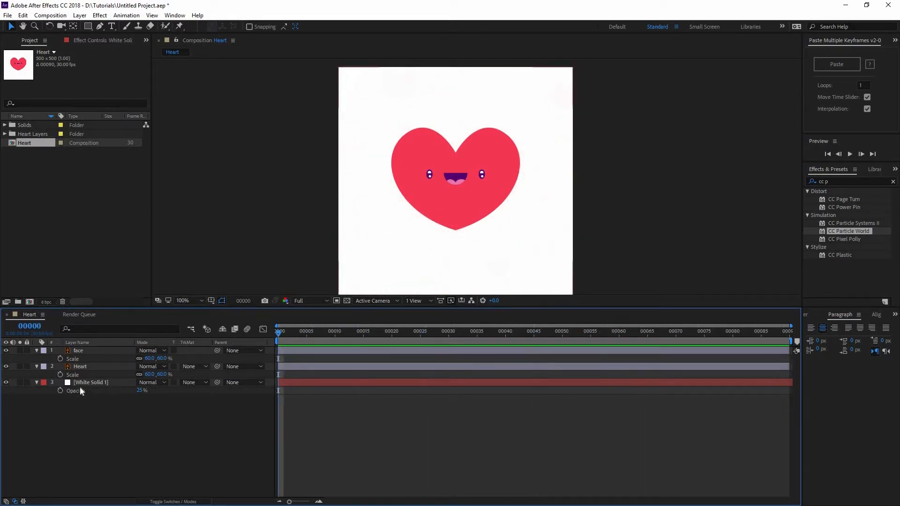
# Step: Set a Birth Rate keyframe at frame 0 for the white solid's CC Particle World and reveal the layer's keyframes
pyautogui.click(95, 382)
pyautogui.click(112, 41)
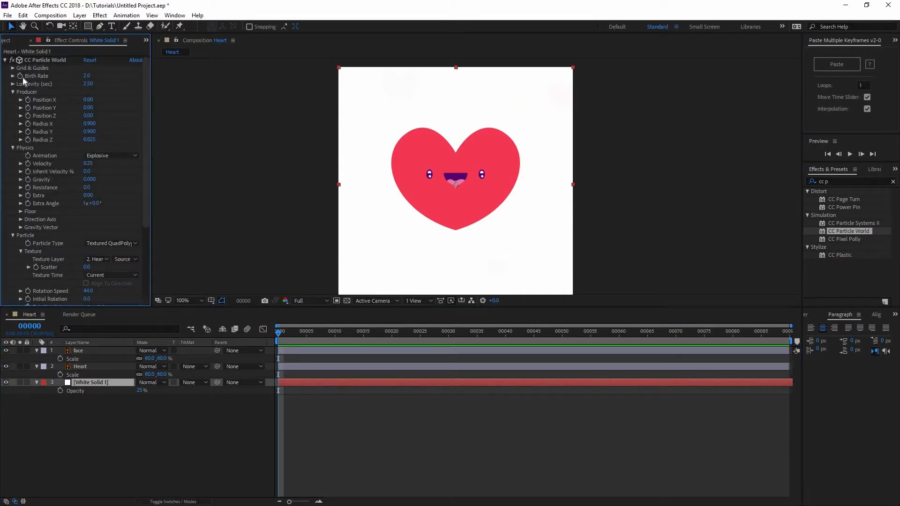
pyautogui.click(45, 60)
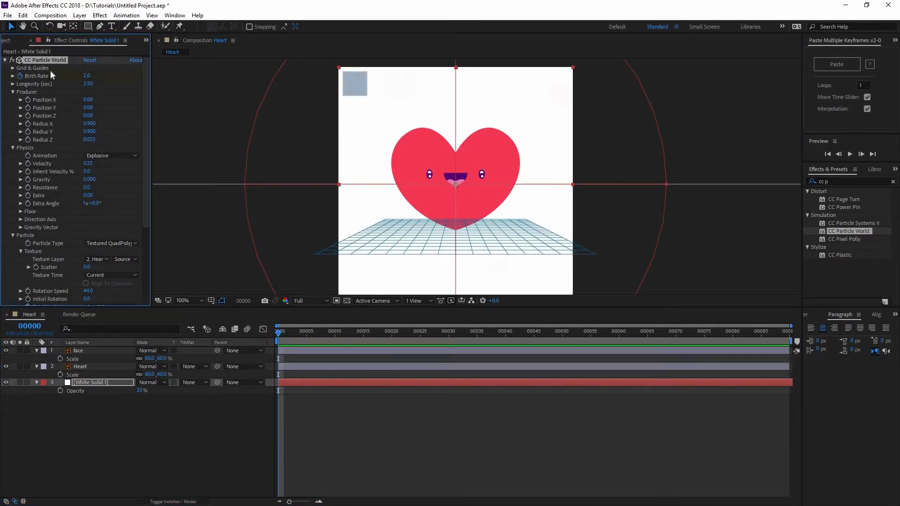
pyautogui.click(100, 384)
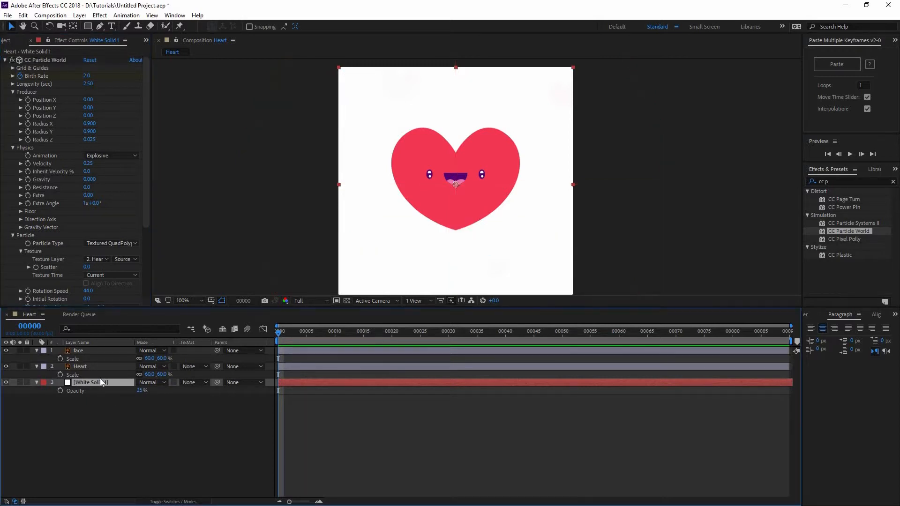
pyautogui.press('u')
# Step: Keyframe the particle Birth Rate to stay at 2.0 through frame 29 and drop to 0 at frame 30
pyautogui.click(448, 337)
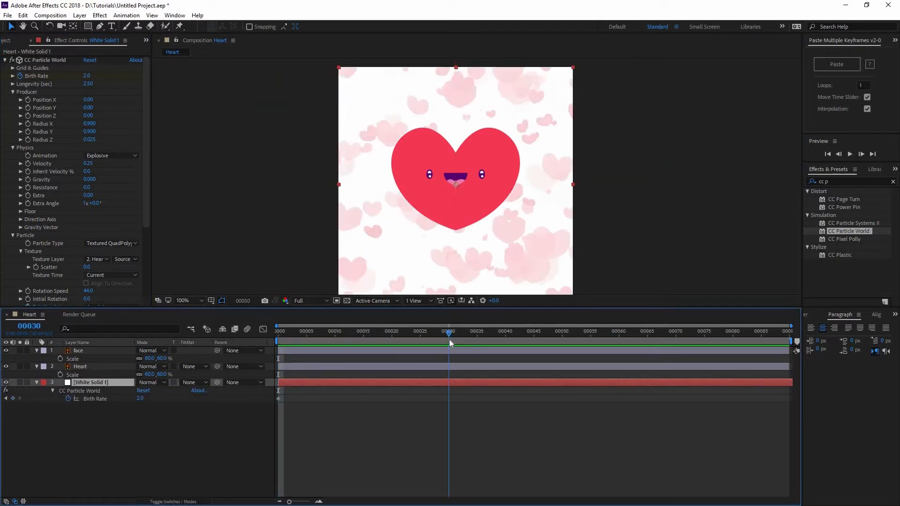
pyautogui.click(13, 398)
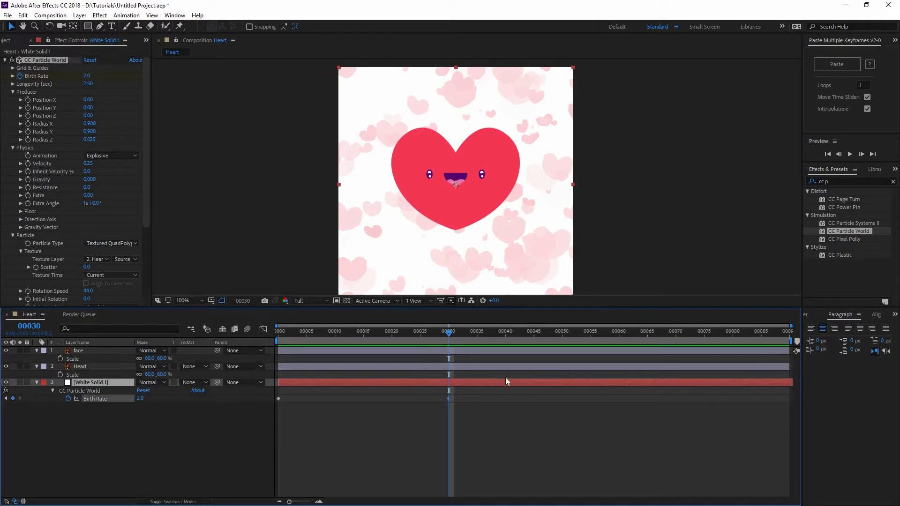
pyautogui.click(445, 334)
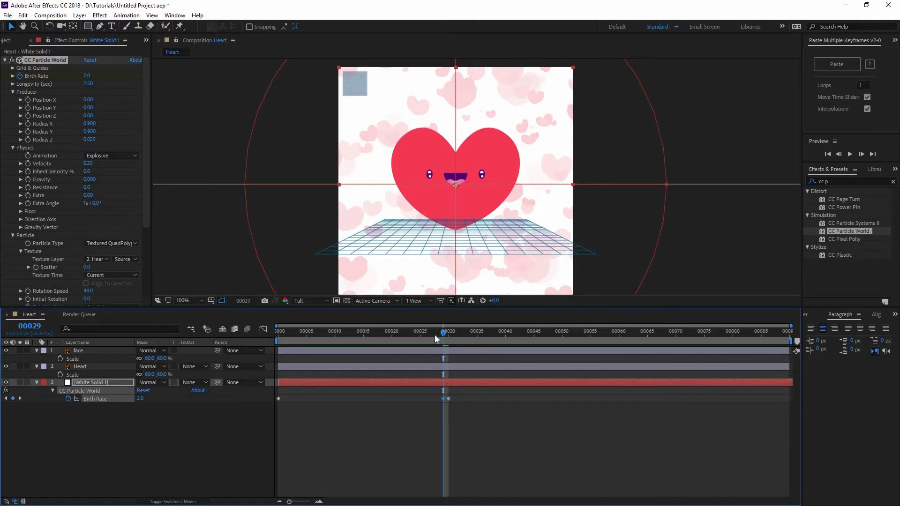
pyautogui.press('pagedown')
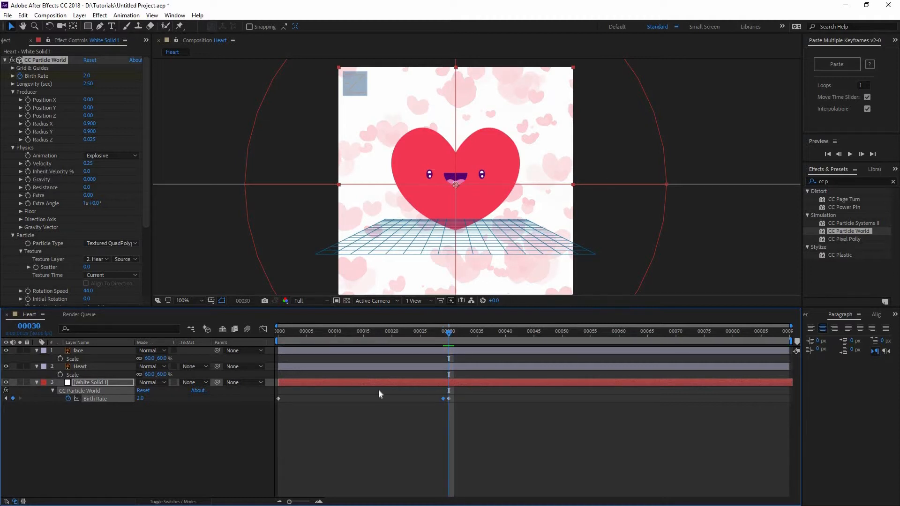
pyautogui.click(140, 398)
pyautogui.write('0')
pyautogui.click(415, 390)
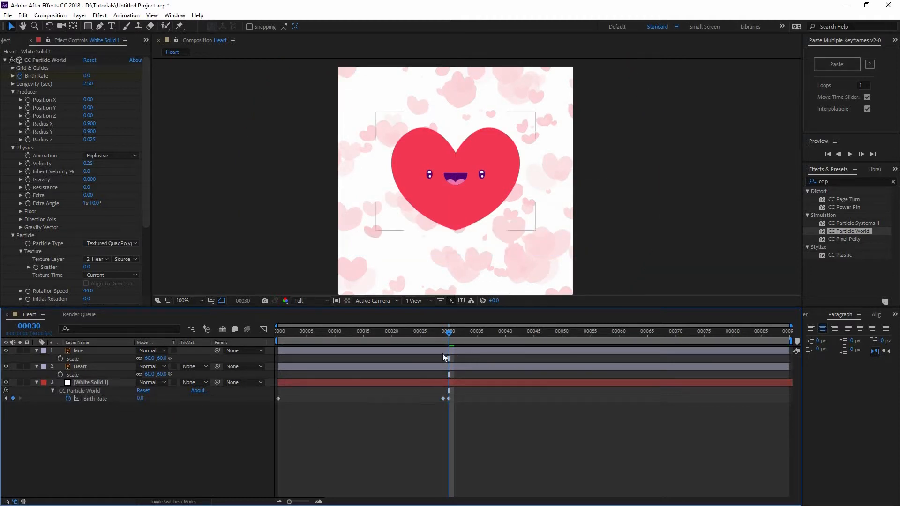
# Step: Play the composition to check how the heart particles die out once the birth rate reaches zero
pyautogui.moveTo(443, 336); pyautogui.dragTo(174, 336)
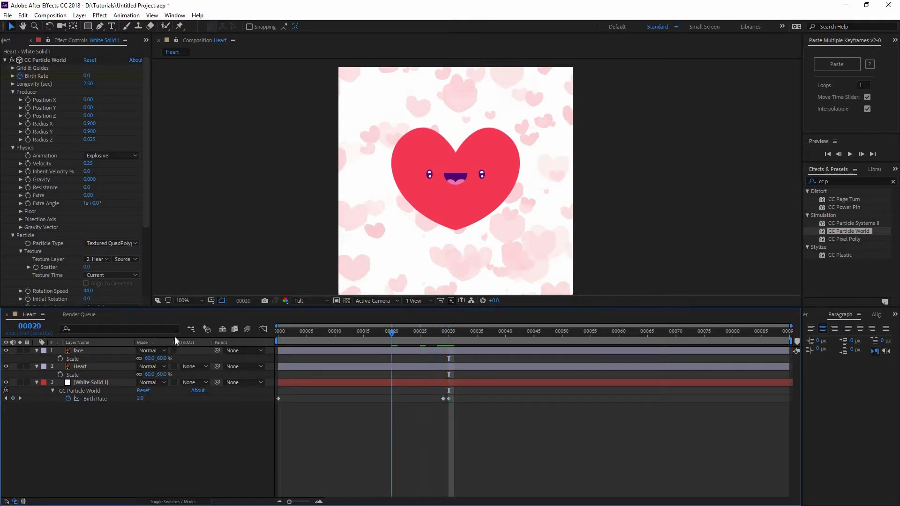
pyautogui.press('space')
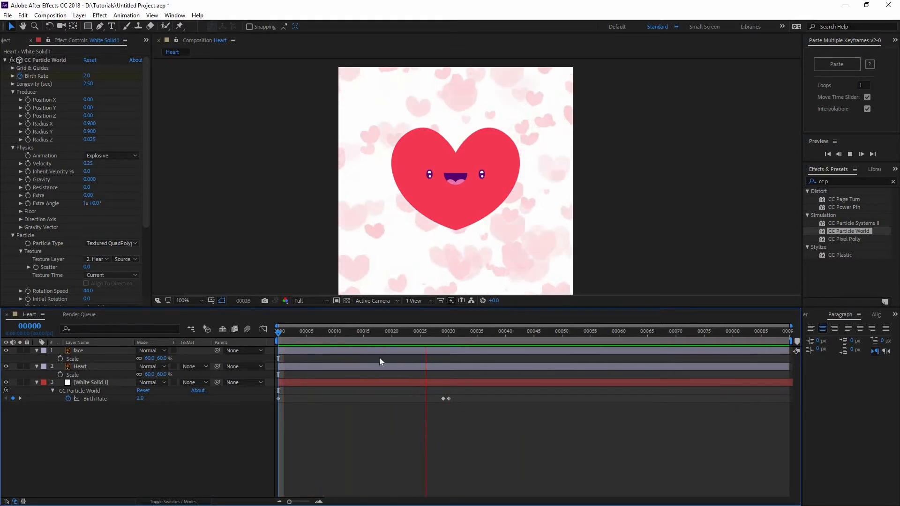
pyautogui.press('space')
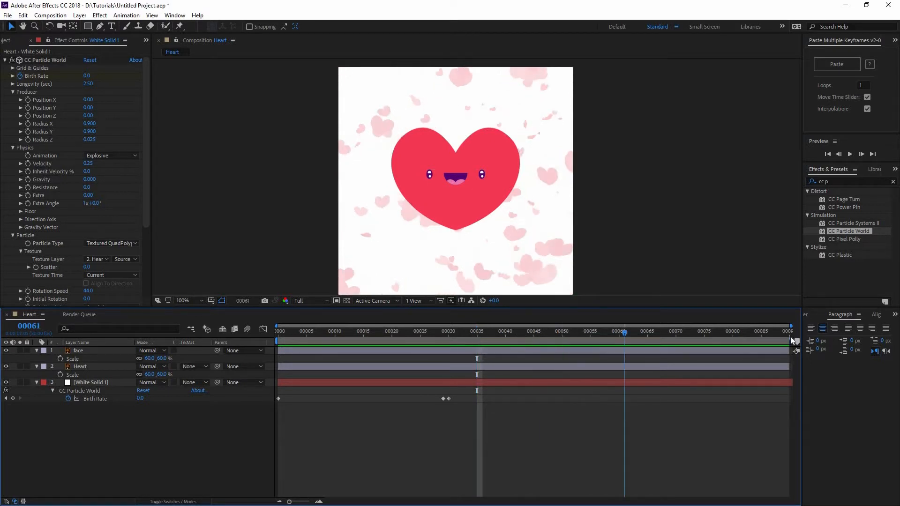
pyautogui.press('space')
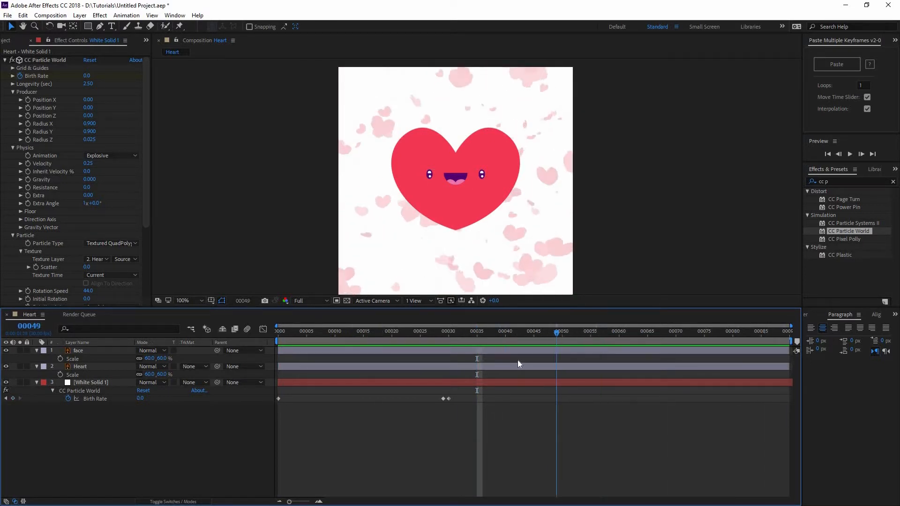
# Step: Split the white solid layer at frame 45 and move the second piece to start at frame 0
pyautogui.click(539, 331)
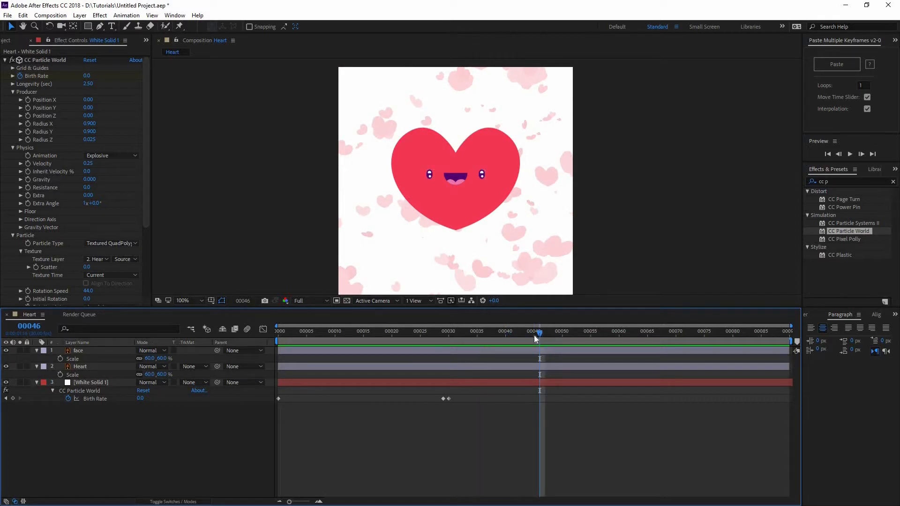
pyautogui.click(533, 334)
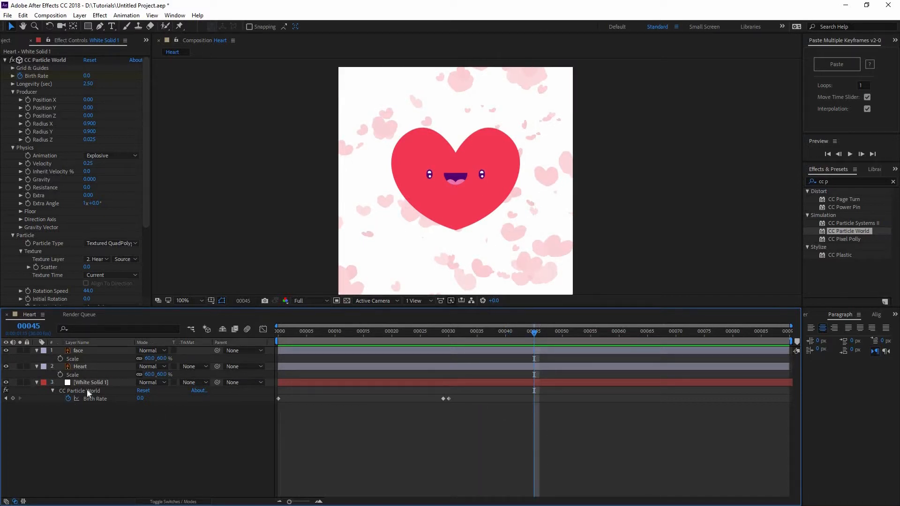
pyautogui.click(98, 382)
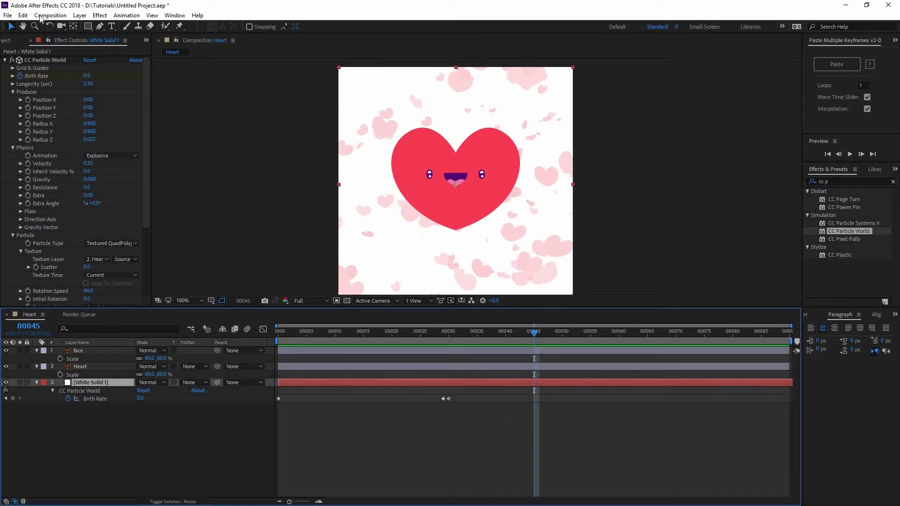
pyautogui.click(23, 15)
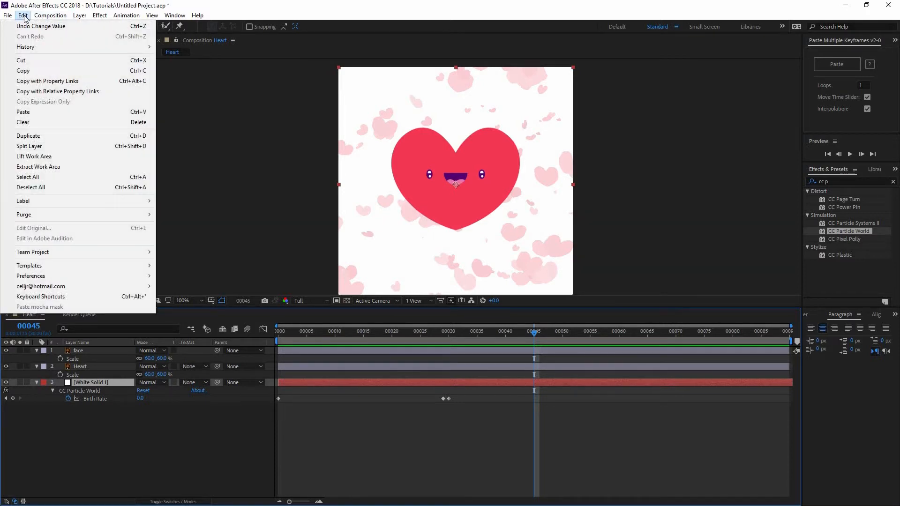
pyautogui.click(105, 145)
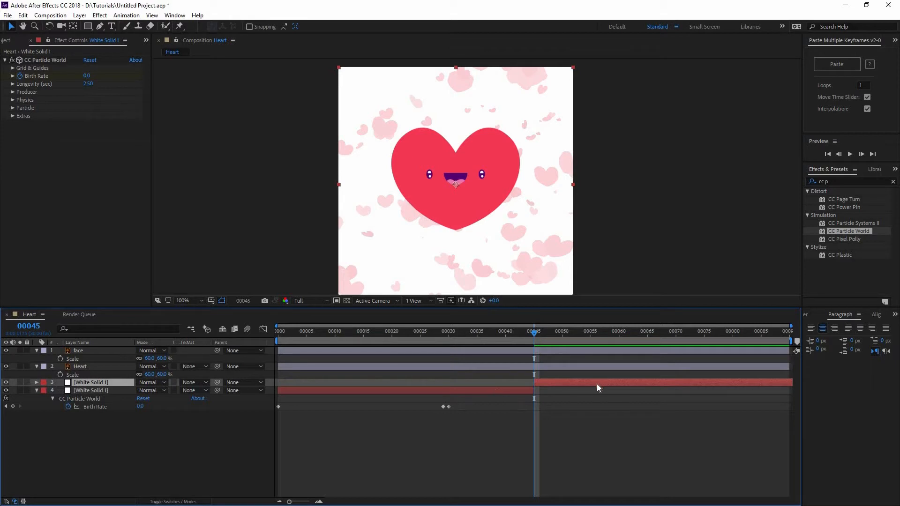
pyautogui.moveTo(597, 382); pyautogui.dragTo(342, 393)
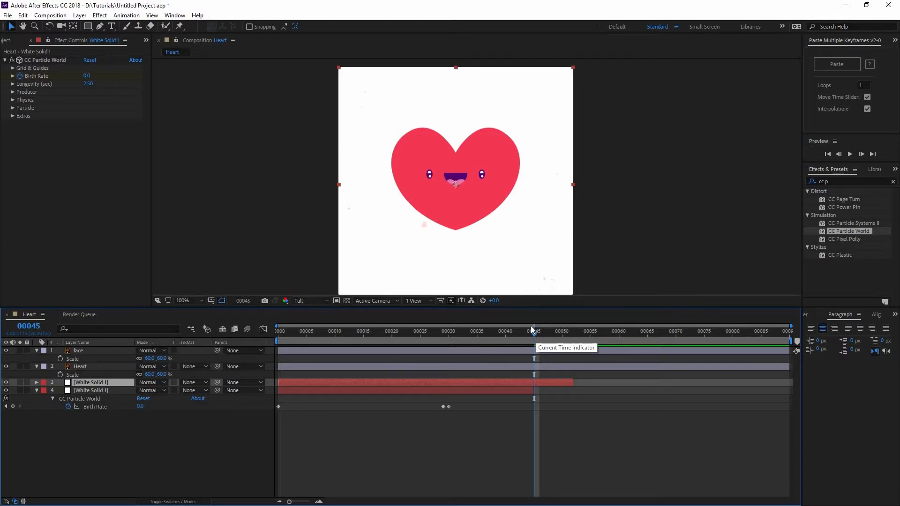
# Step: End the work area at frame 45 and extend the lower white solid to cover that frame
pyautogui.moveTo(545, 340); pyautogui.dragTo(540, 341)
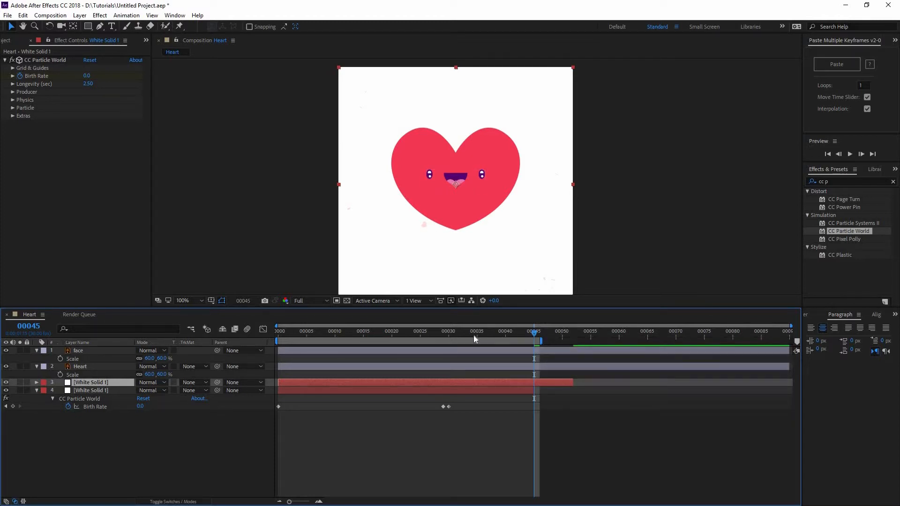
pyautogui.press('n')
pyautogui.click(534, 392)
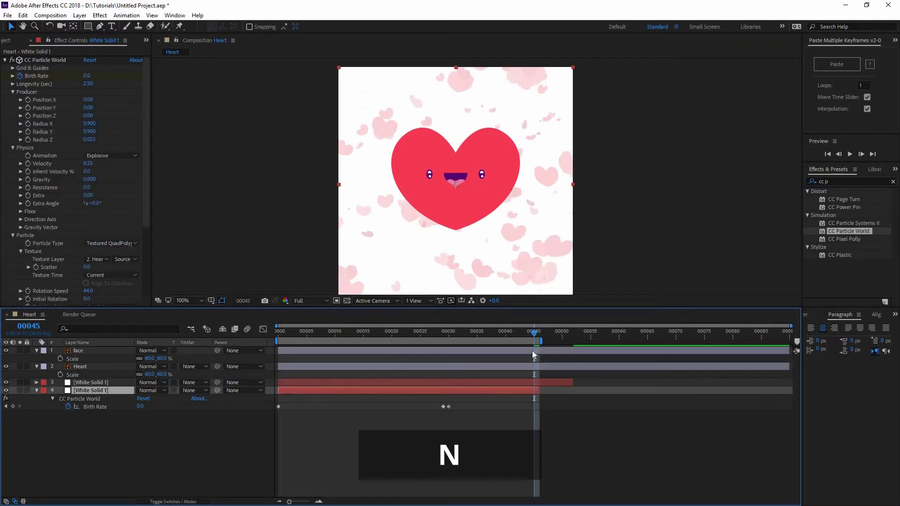
# Step: Preview the work area from frame 0 to check that the particle background loops seamlessly
pyautogui.press('Home')
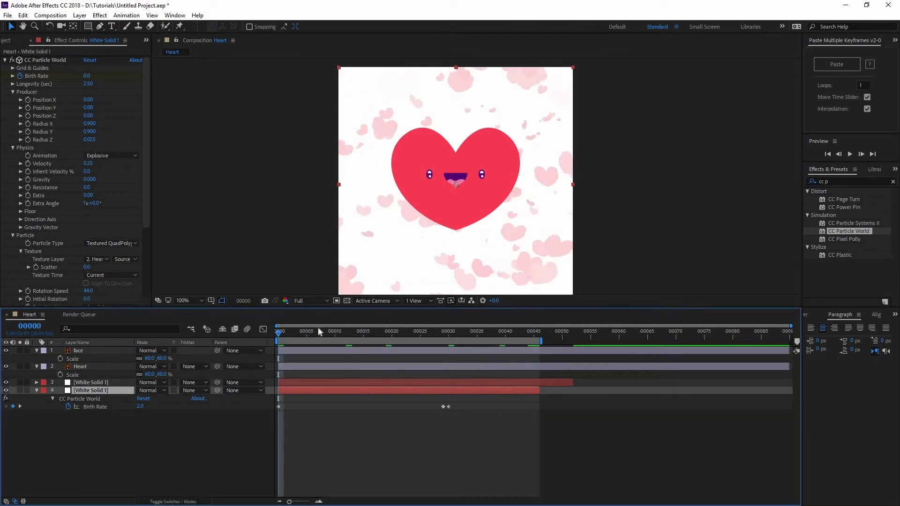
pyautogui.press('space')
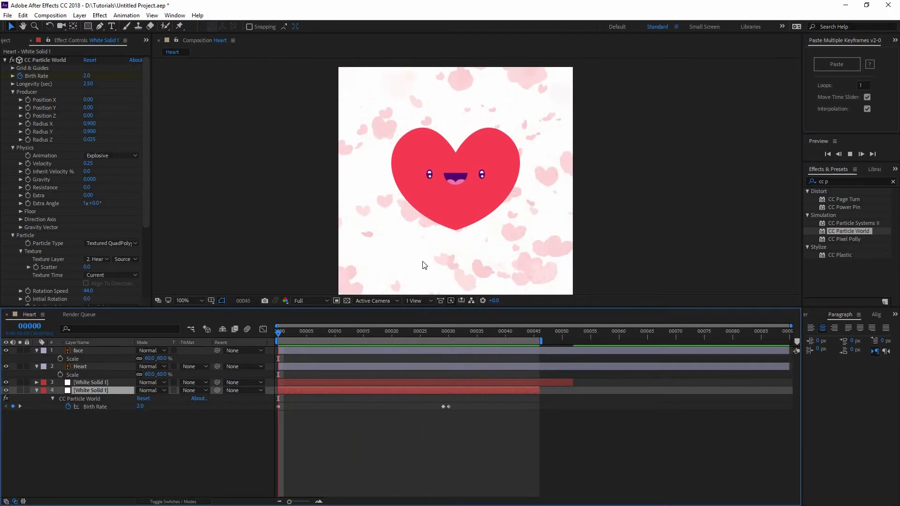
pyautogui.press('space')
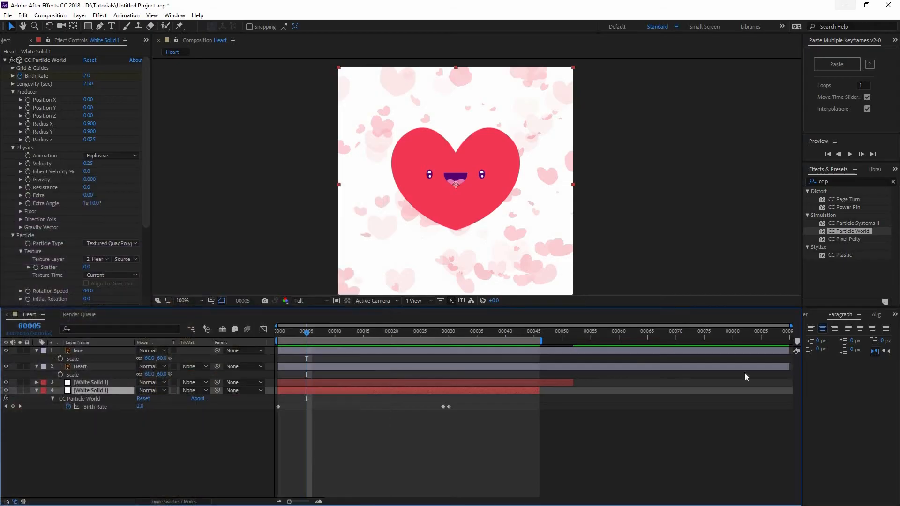
pyautogui.click(845, 6)
pyautogui.click(549, 453)
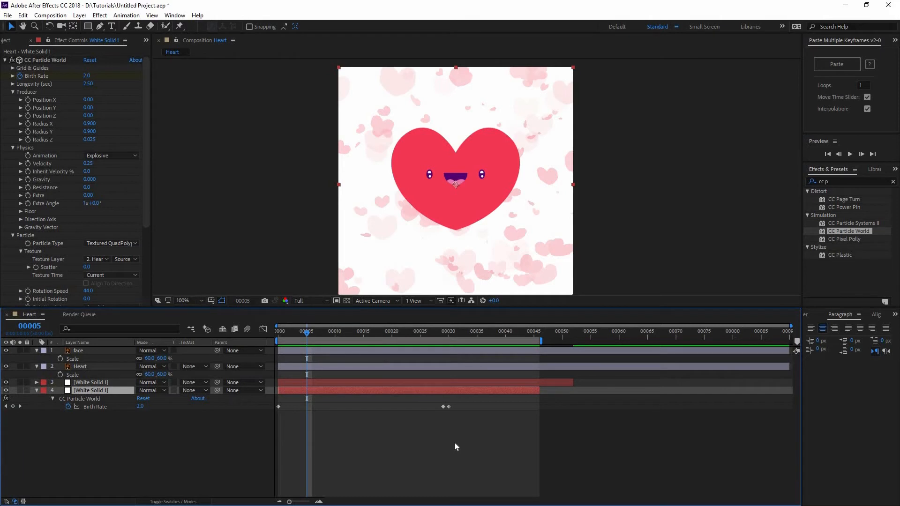
# Step: Add the text "I love you" in purple 28 px Vanilla Regular below the big heart
pyautogui.click(112, 28)
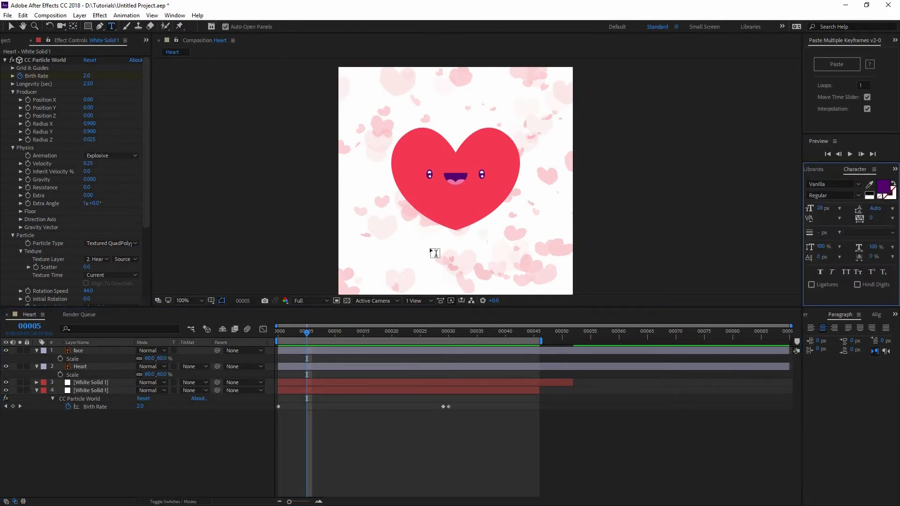
pyautogui.click(414, 260)
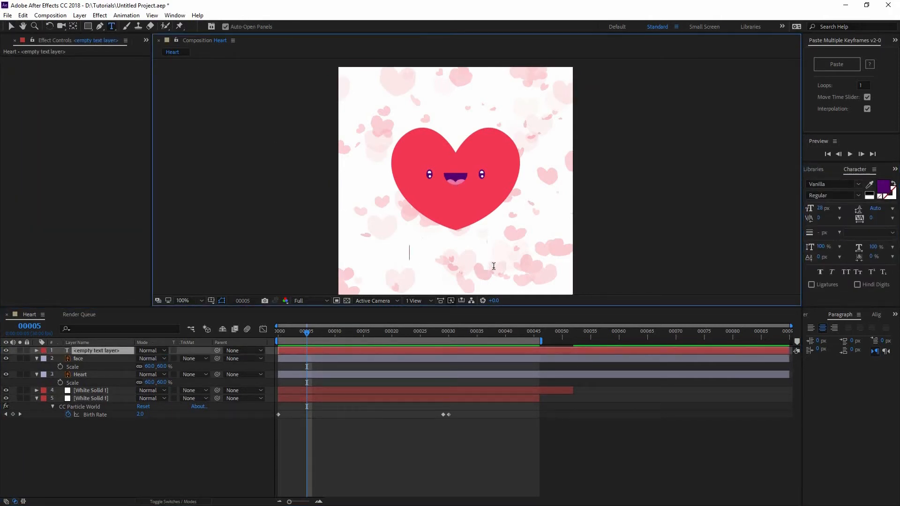
pyautogui.write('I l')
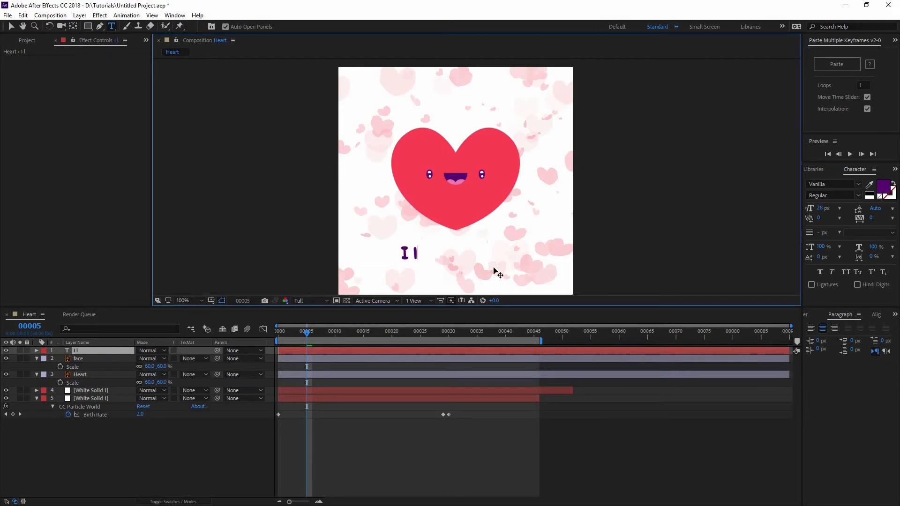
pyautogui.write('ove you')
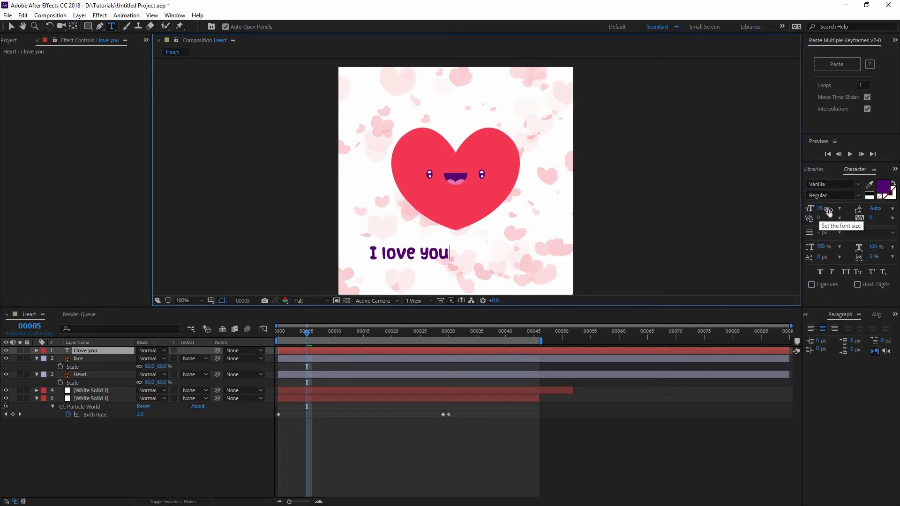
pyautogui.click(12, 27)
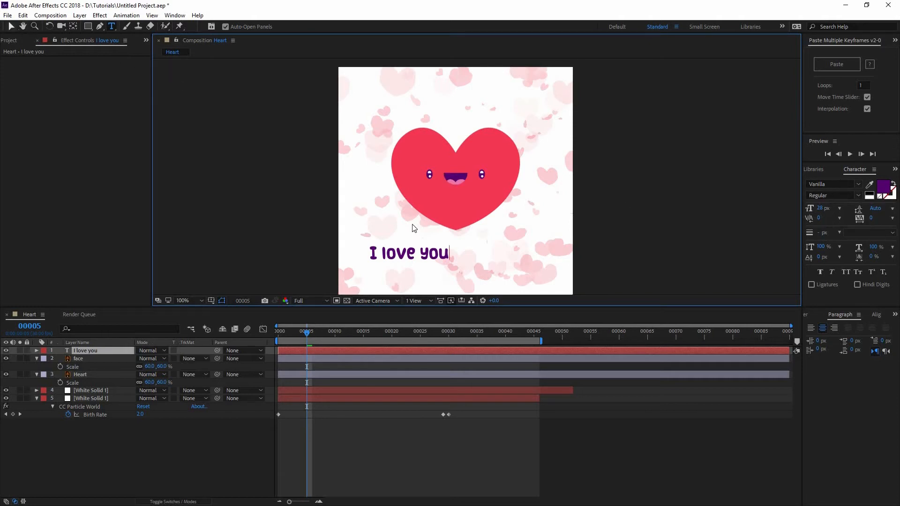
# Step: Center the "I love you" text horizontally in the composition and move it slightly up toward the heart
pyautogui.click(874, 315)
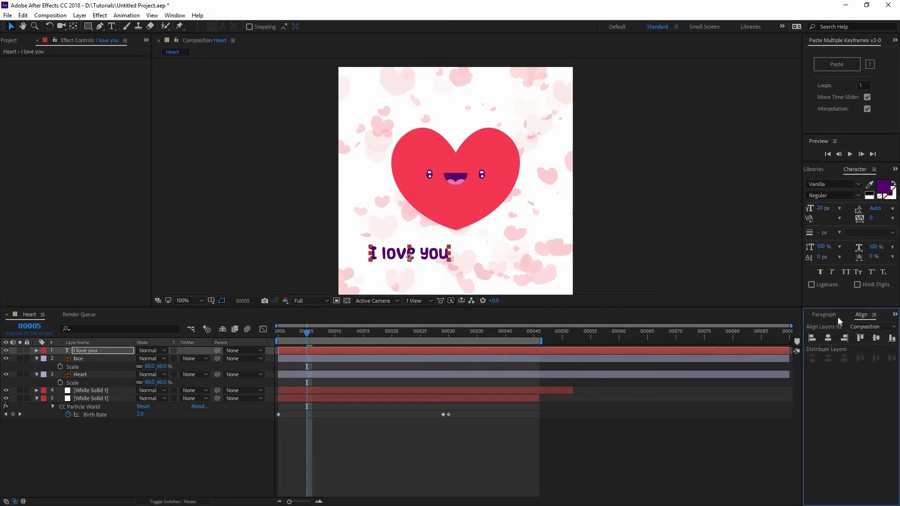
pyautogui.click(175, 15)
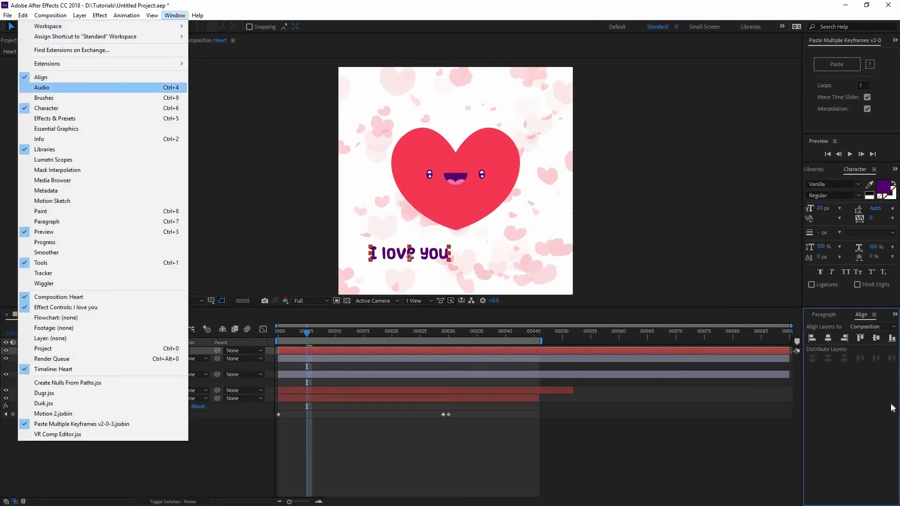
pyautogui.click(871, 330)
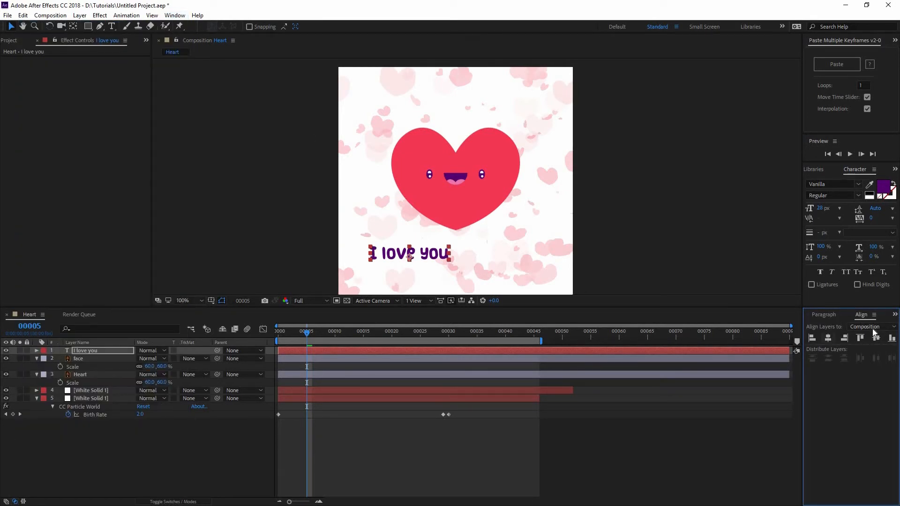
pyautogui.click(827, 338)
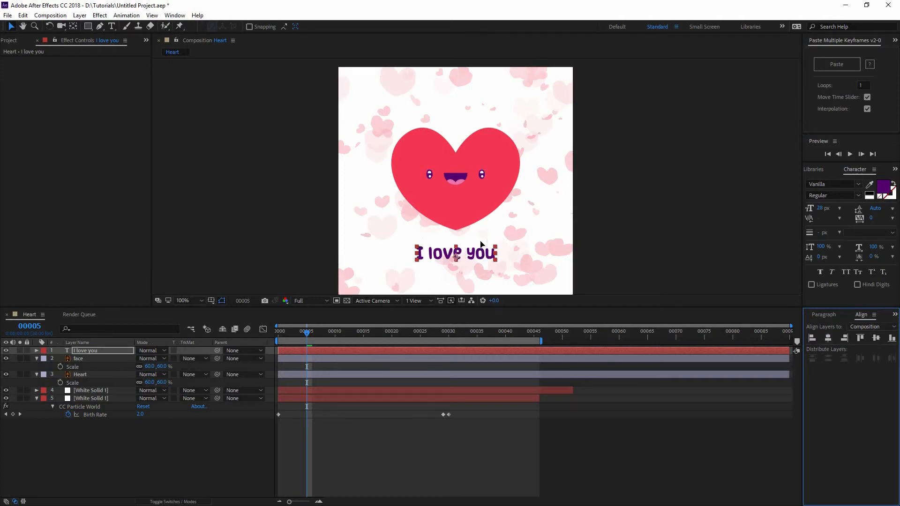
pyautogui.moveTo(480, 252); pyautogui.dragTo(480, 245)
pyautogui.click(625, 232)
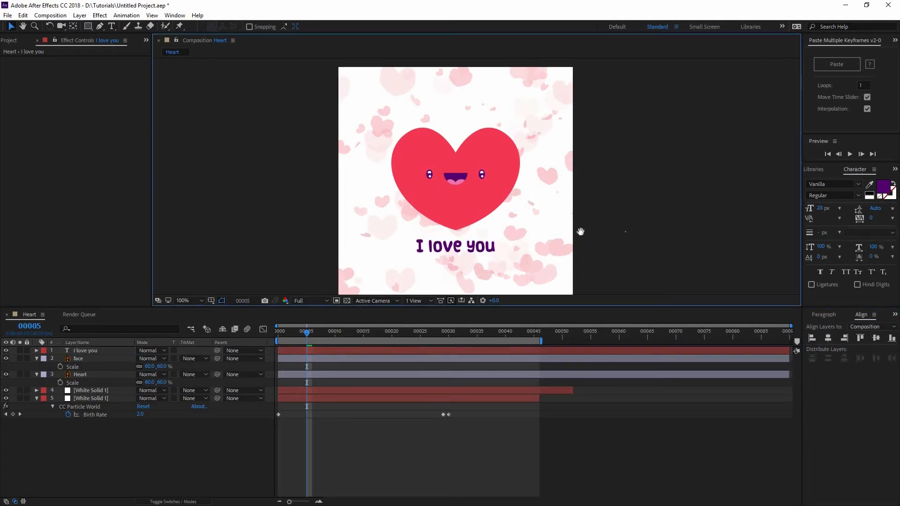
# Step: Preview the composition with the caption in place over the looping particle background
pyautogui.moveTo(546, 216); pyautogui.dragTo(595, 213)
pyautogui.scroll(-1, 557, 221)
pyautogui.scroll(1, 557, 220)
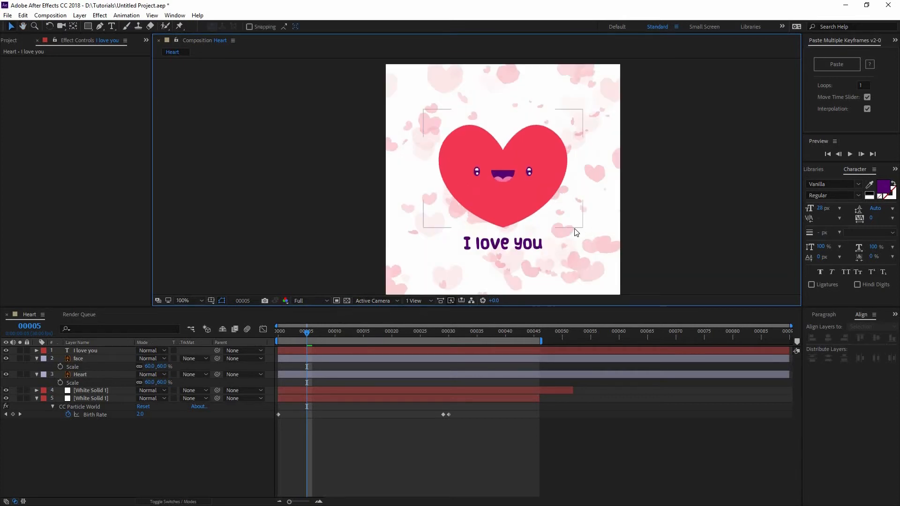
pyautogui.press('space')
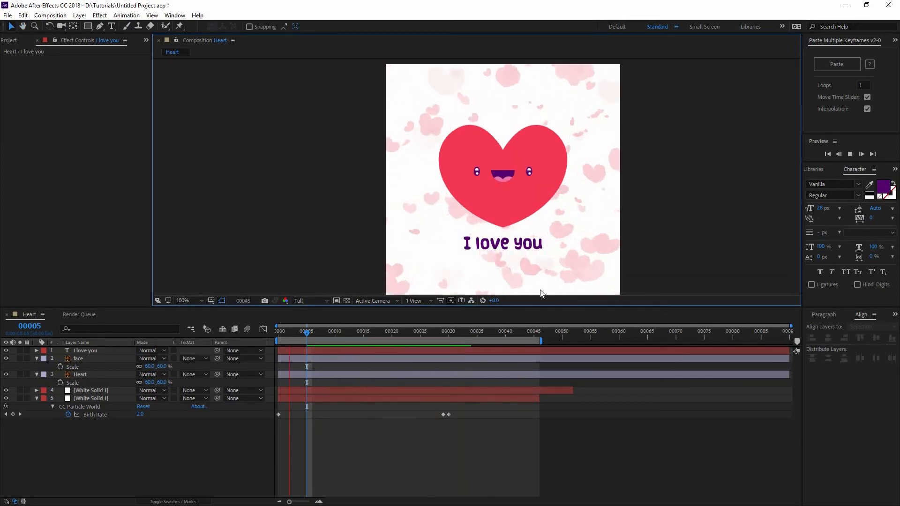
pyautogui.press('space')
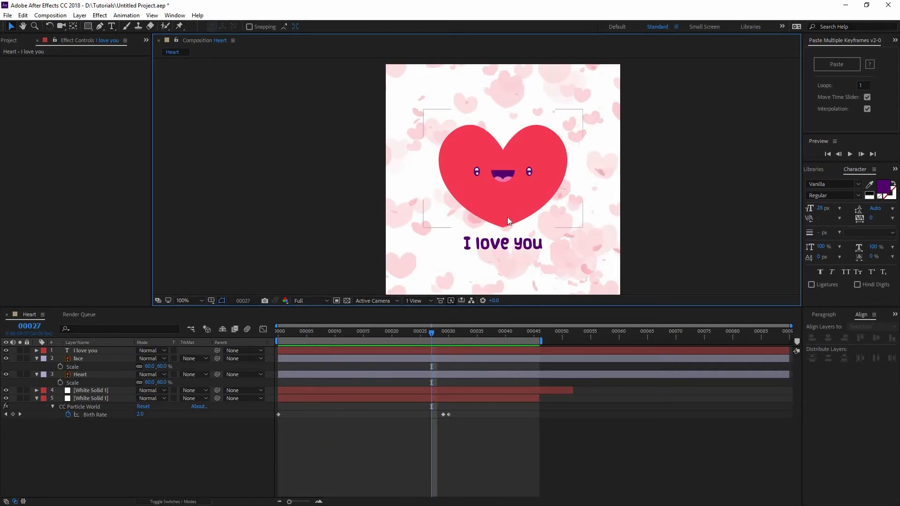
# Step: Keyframe the Heart layer's Scale at 60% at frame 0 and again at frame 45
pyautogui.click(122, 374)
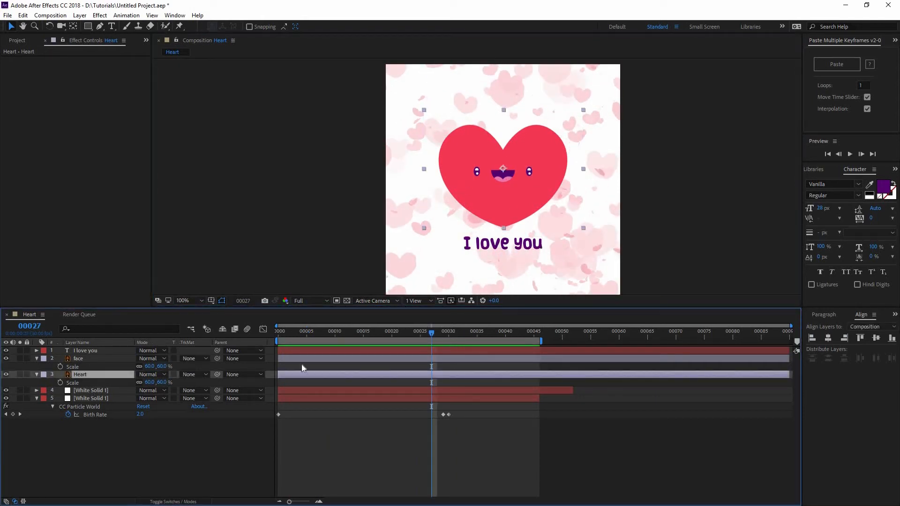
pyautogui.press('Home')
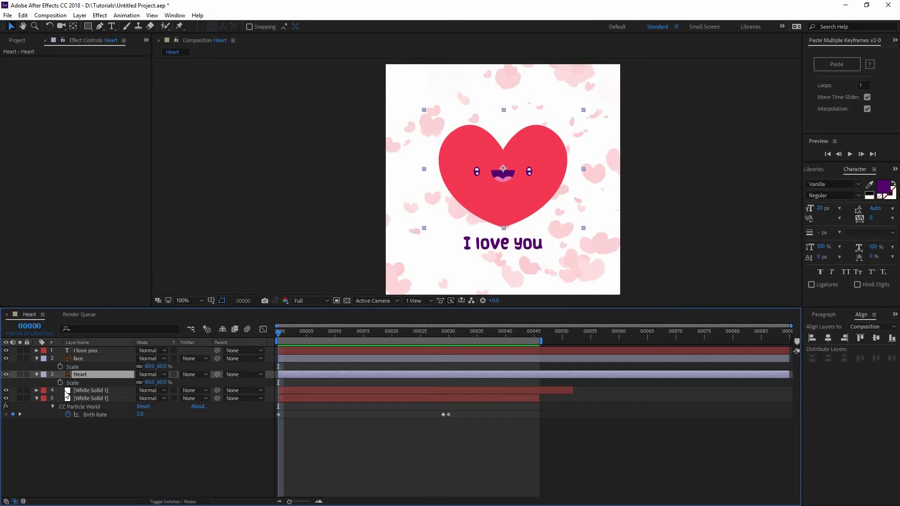
pyautogui.click(60, 382)
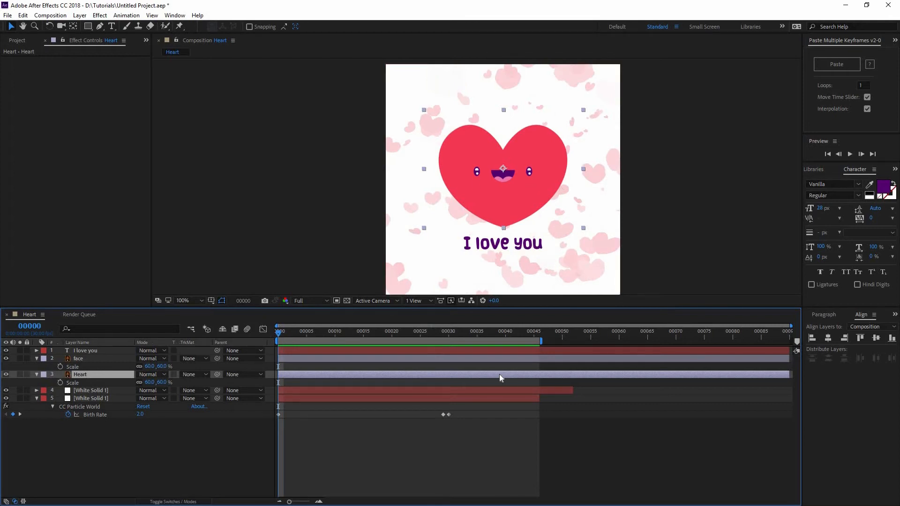
pyautogui.click(536, 337)
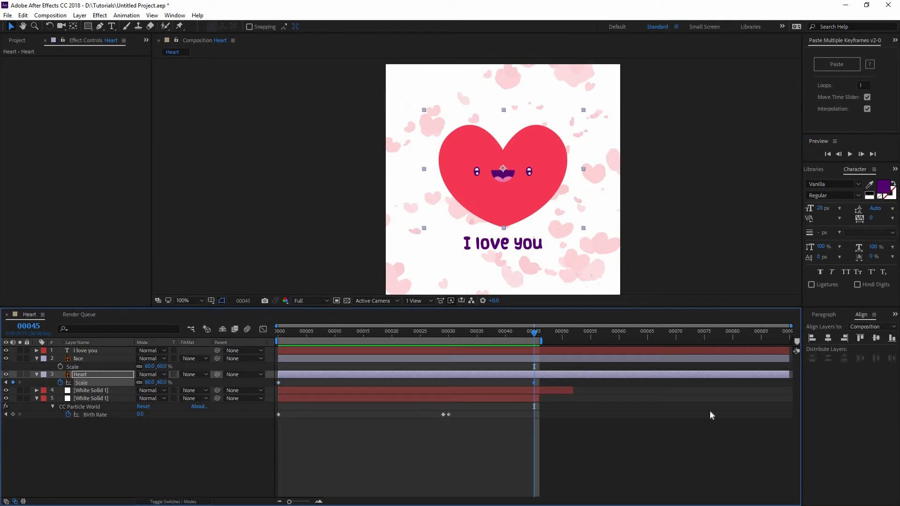
# Step: Apply the Wiggler to both Heart Scale keyframes with Temporal Graph, Smooth noise, All Independently, frequency 4.0 and magnitude 5.0
pyautogui.click(175, 16)
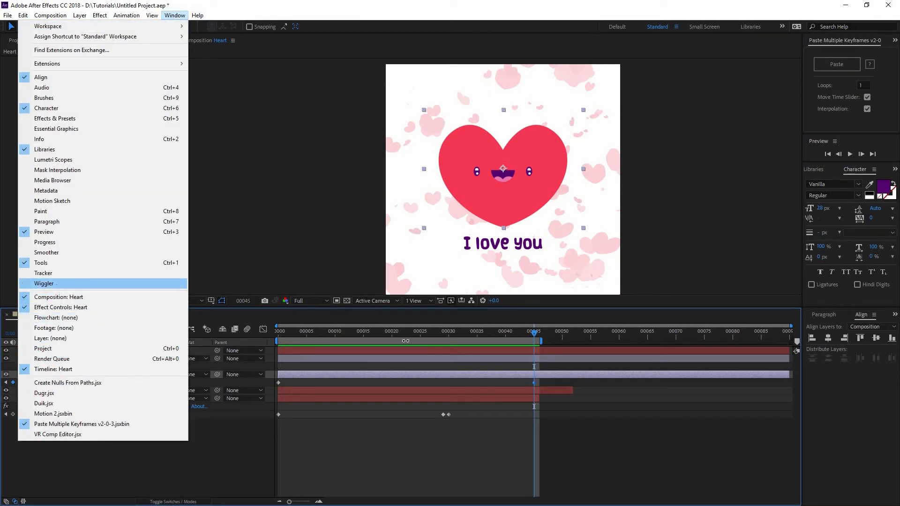
pyautogui.press('Return')
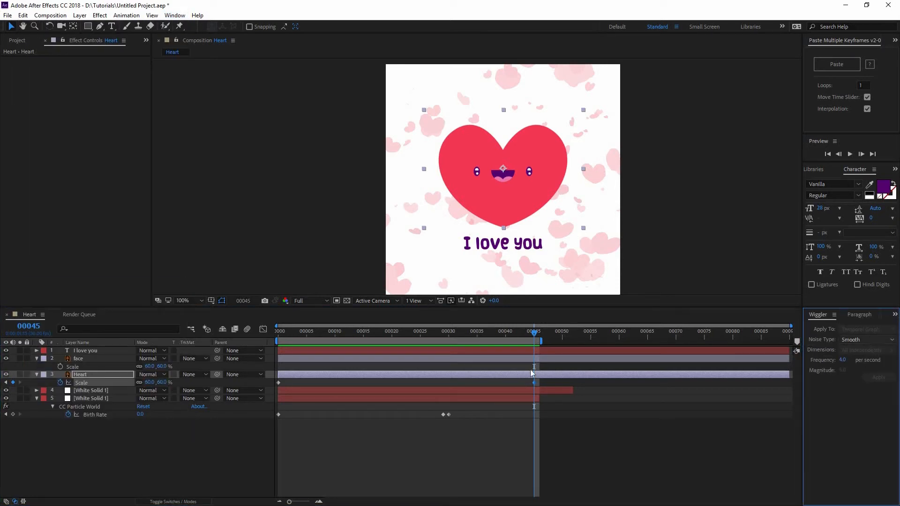
pyautogui.moveTo(546, 379); pyautogui.dragTo(271, 387)
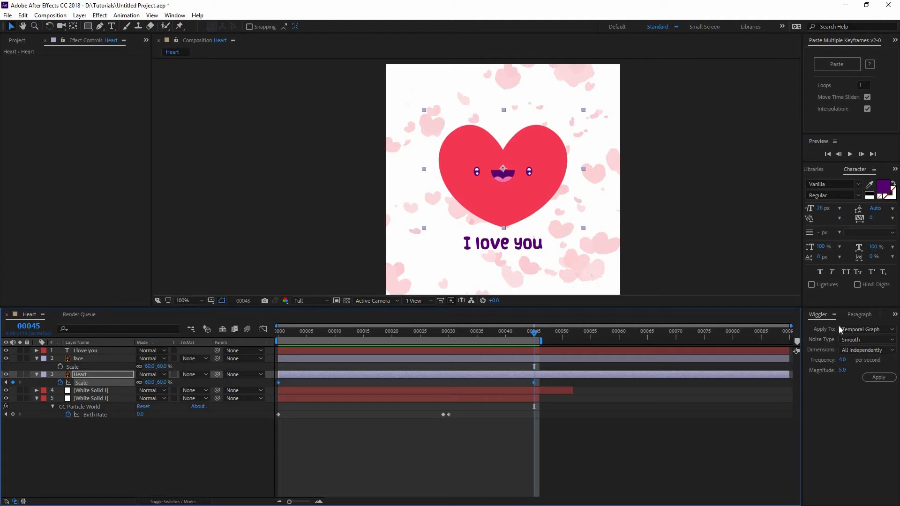
pyautogui.click(874, 378)
# Step: Preview the heart's wiggling scale animation from frame 0
pyautogui.click(258, 323)
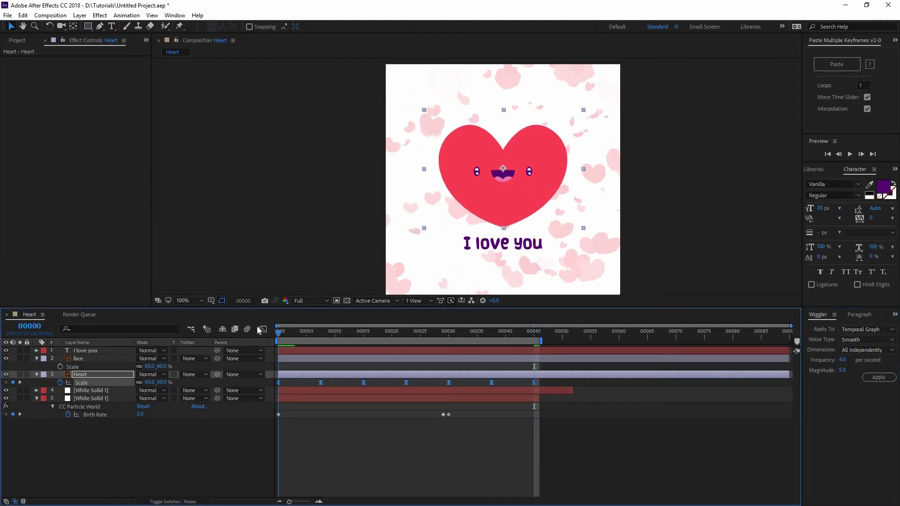
pyautogui.press('Home')
pyautogui.press('space')
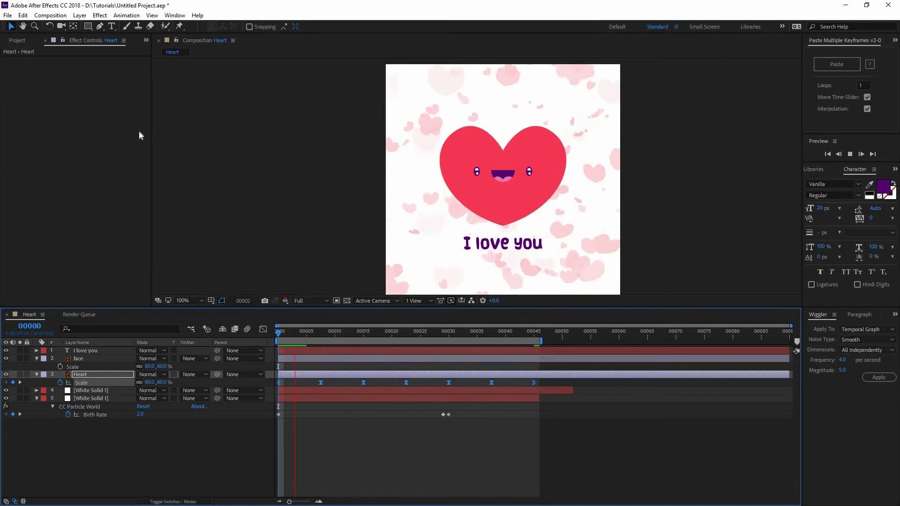
pyautogui.press('space')
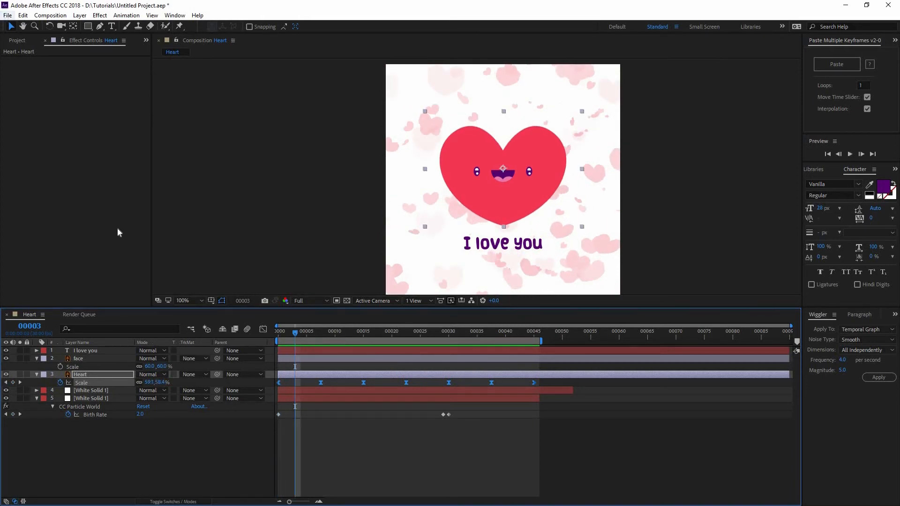
# Step: Add the Heart composition to the render queue
pyautogui.click(7, 15)
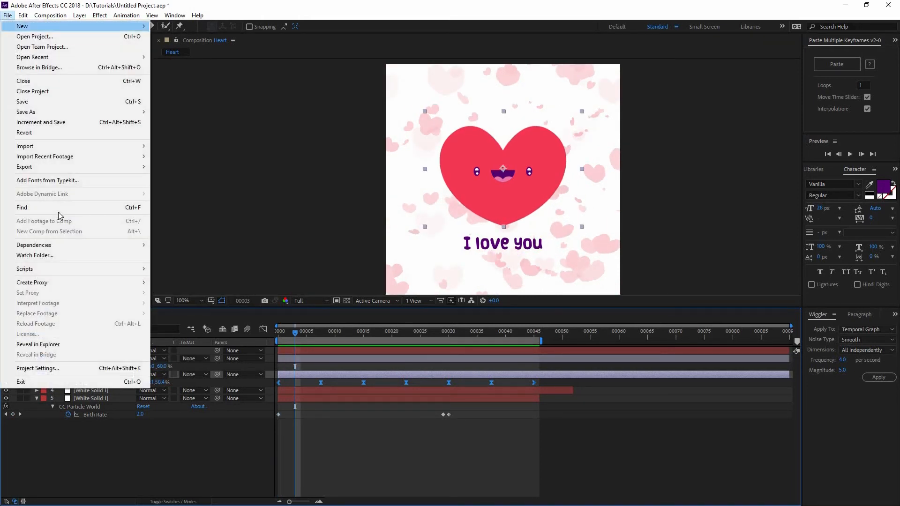
pyautogui.moveTo(96, 168)
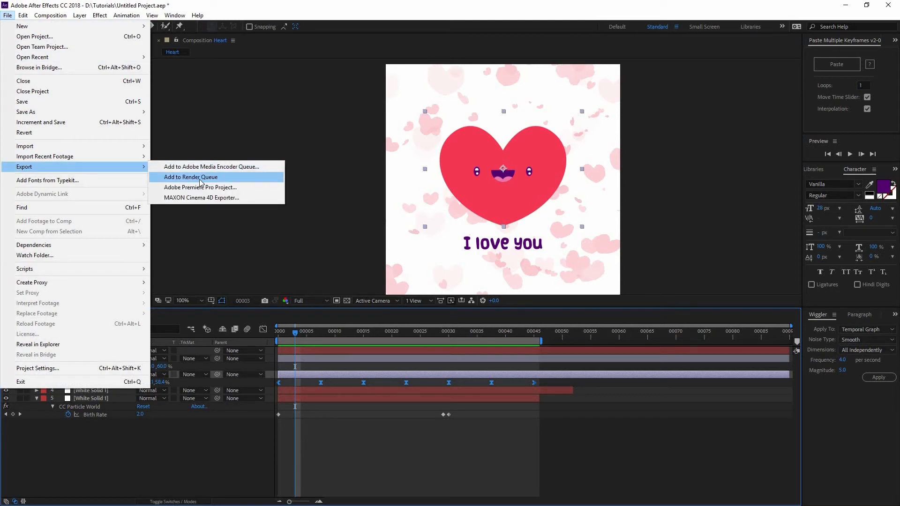
pyautogui.click(200, 177)
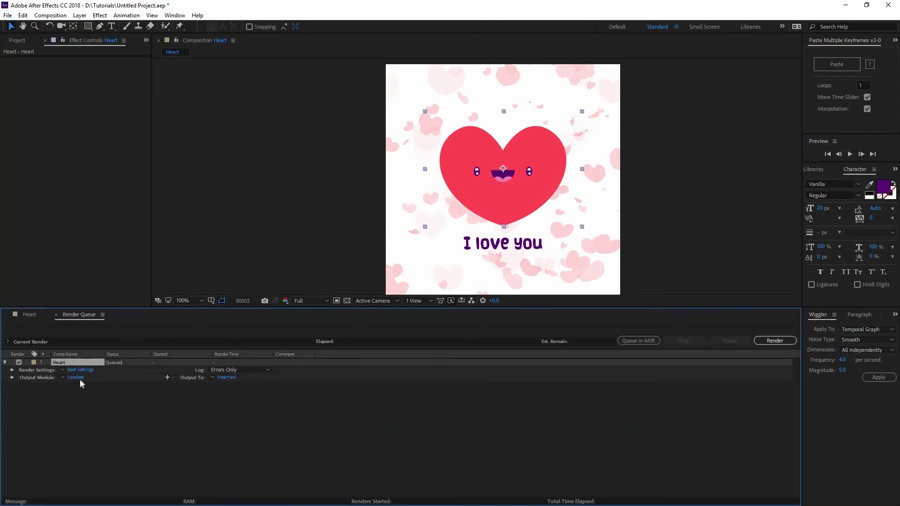
# Step: Set the output module's format to QuickTime with the Animation video codec
pyautogui.click(76, 378)
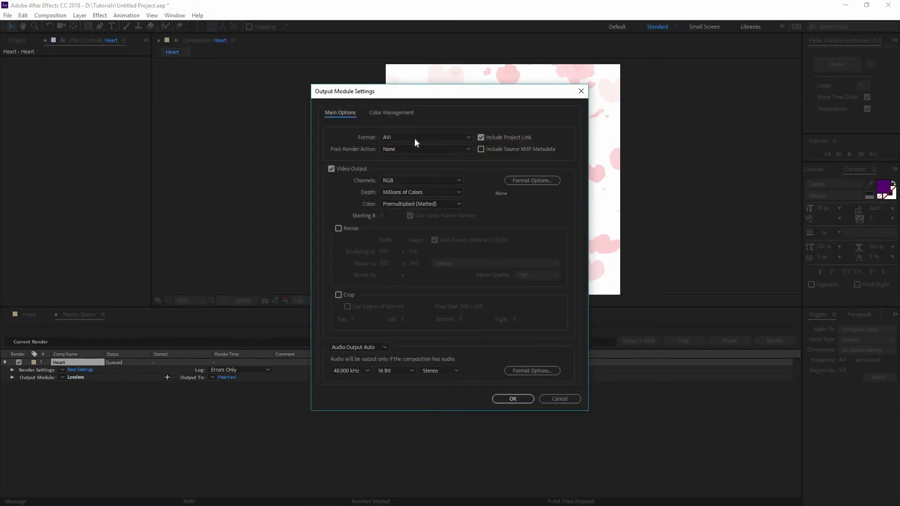
pyautogui.click(414, 137)
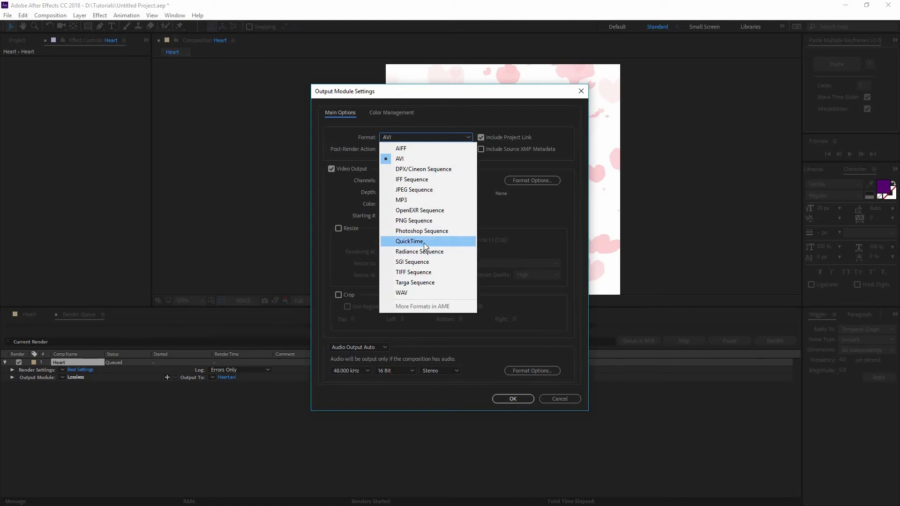
pyautogui.press('Return')
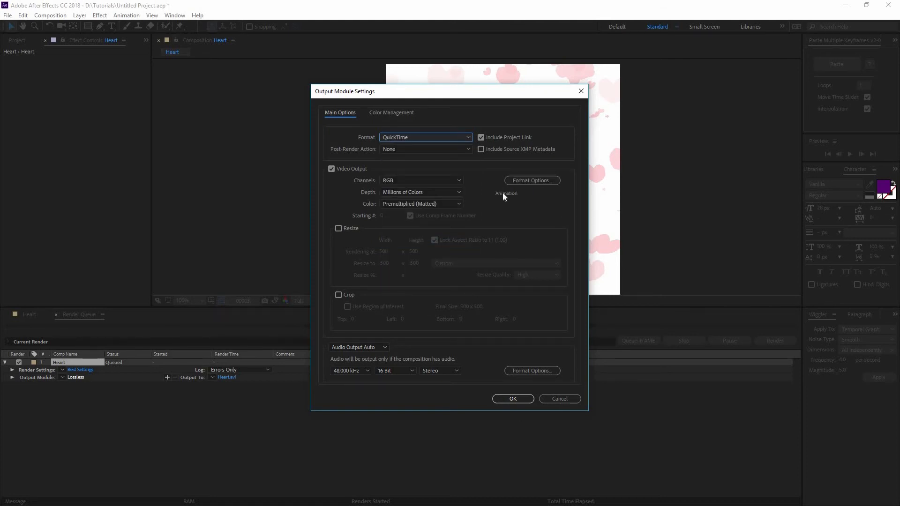
pyautogui.click(532, 180)
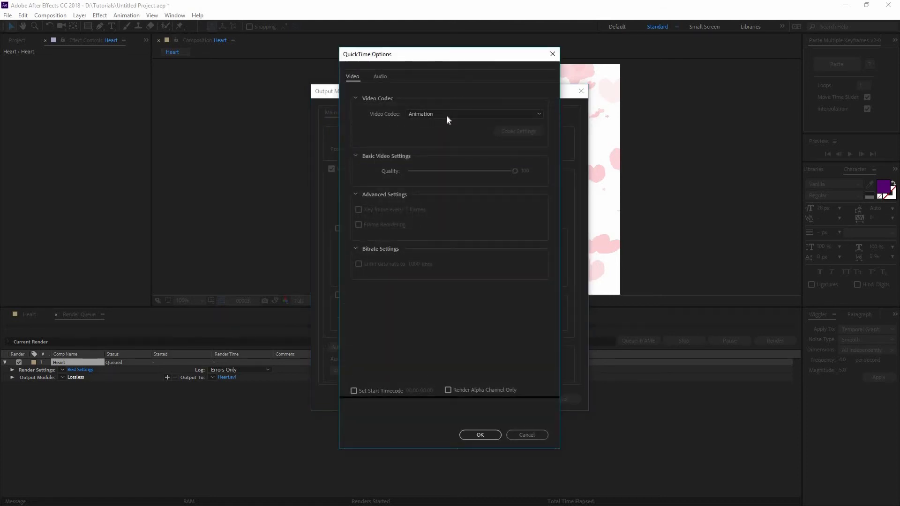
pyautogui.click(446, 114)
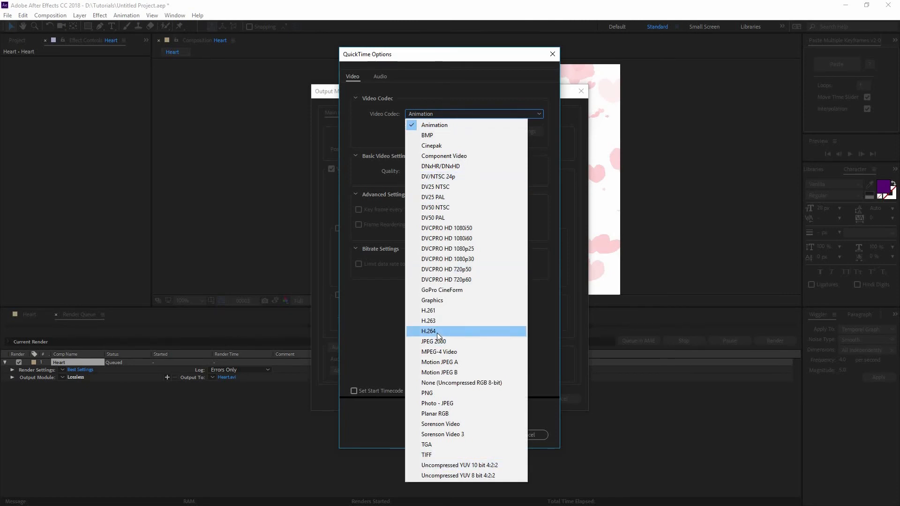
pyautogui.press('Return')
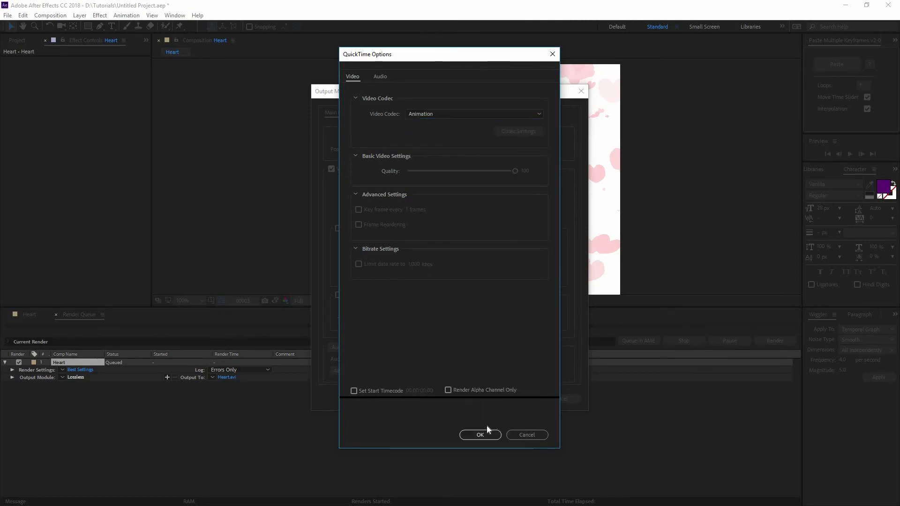
pyautogui.click(479, 434)
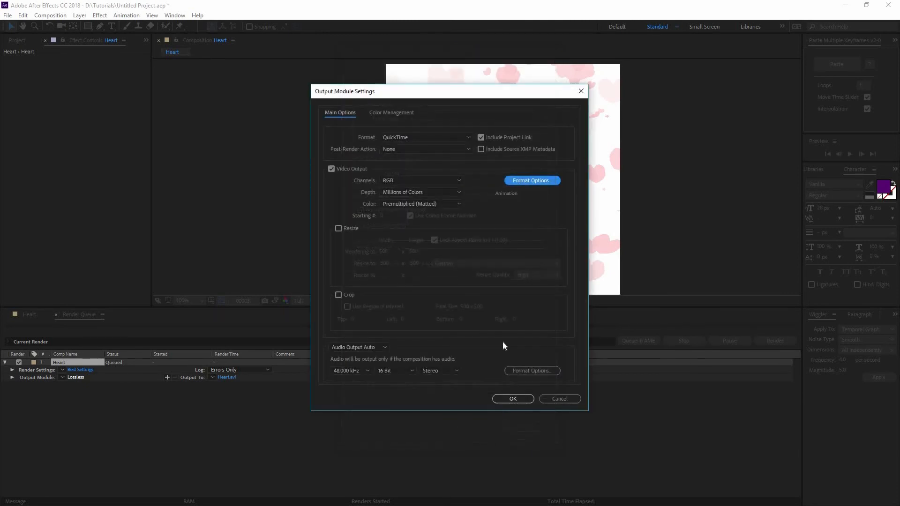
pyautogui.click(500, 399)
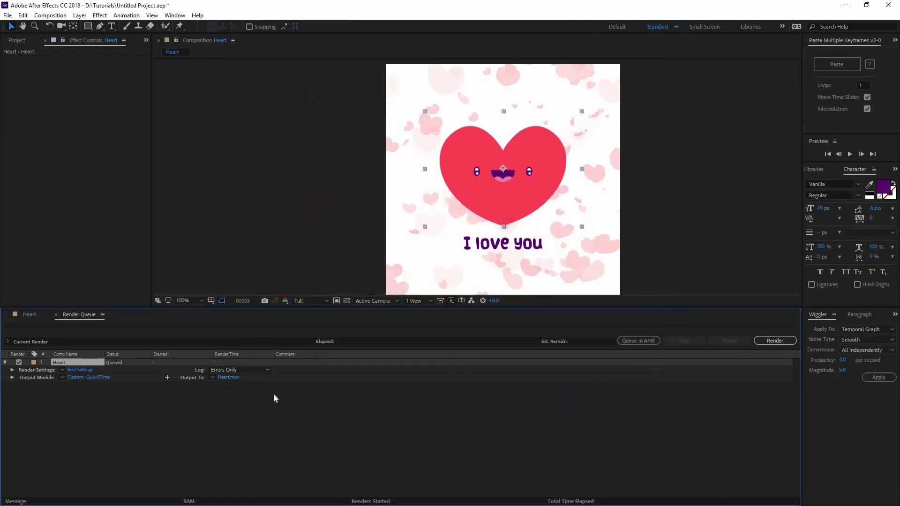
# Step: Render the queued composition to Heart.mov in the D: drive's Tutorials folder, replacing the existing file
pyautogui.click(775, 341)
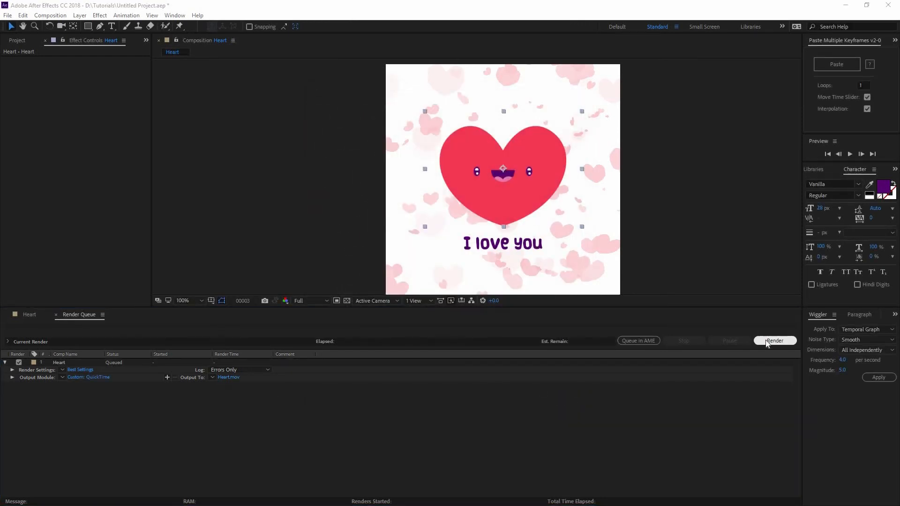
pyautogui.click(774, 341)
pyautogui.click(239, 379)
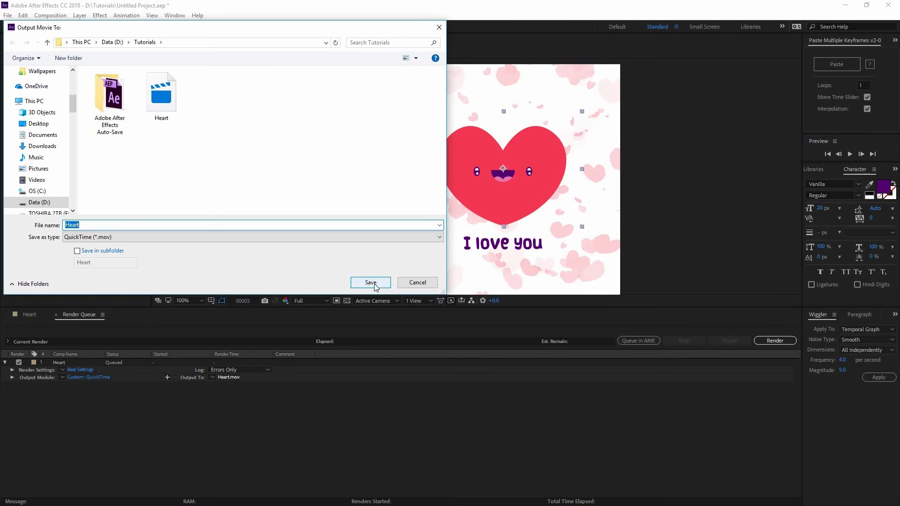
pyautogui.click(375, 284)
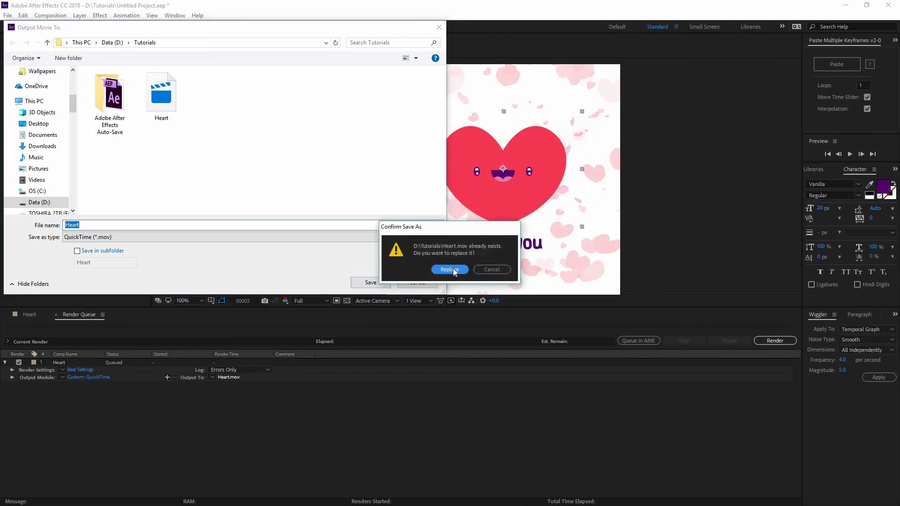
pyautogui.click(450, 269)
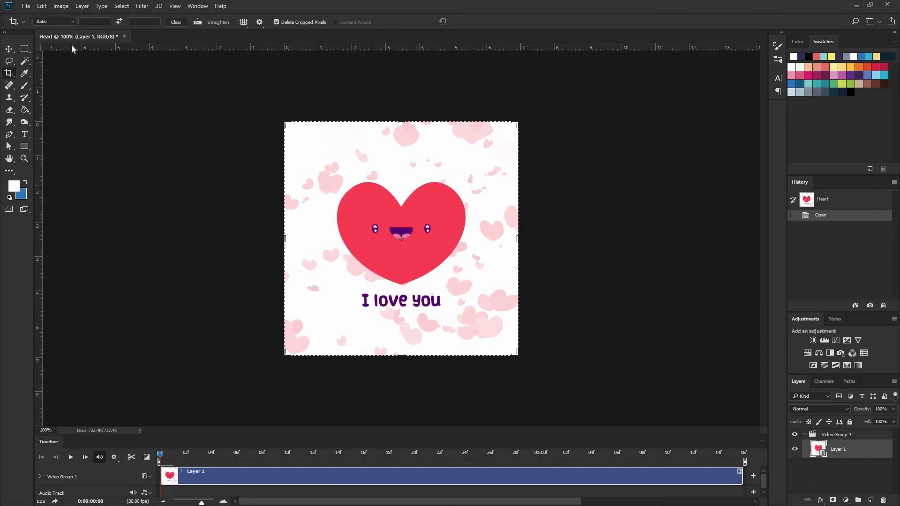
# Step: Start a Save for Web (Legacy) export of the heart animation as a GIF with 32 colors
pyautogui.press('v')
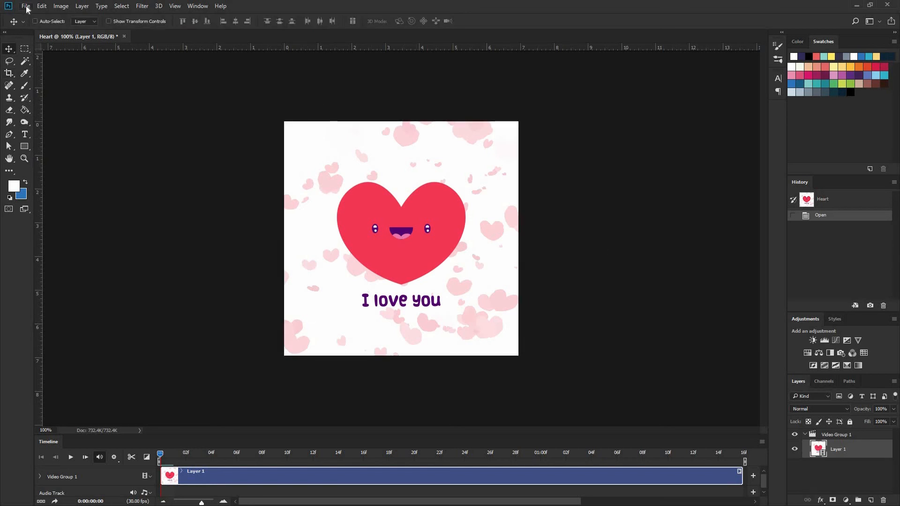
pyautogui.click(26, 6)
pyautogui.moveTo(94, 133)
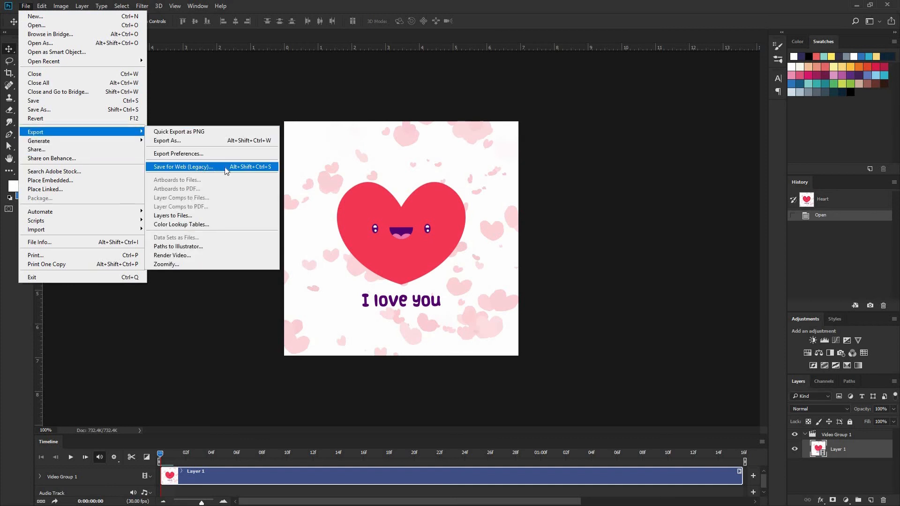
pyautogui.click(253, 170)
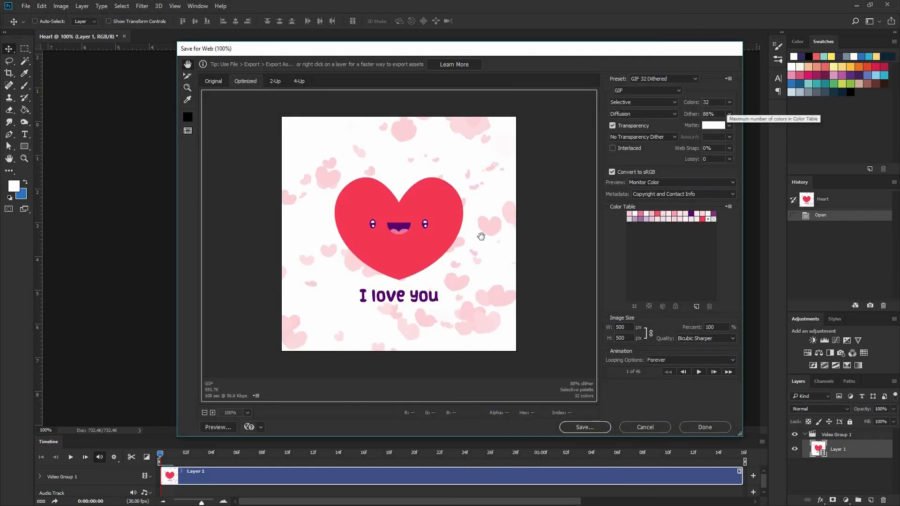
pyautogui.click(730, 102)
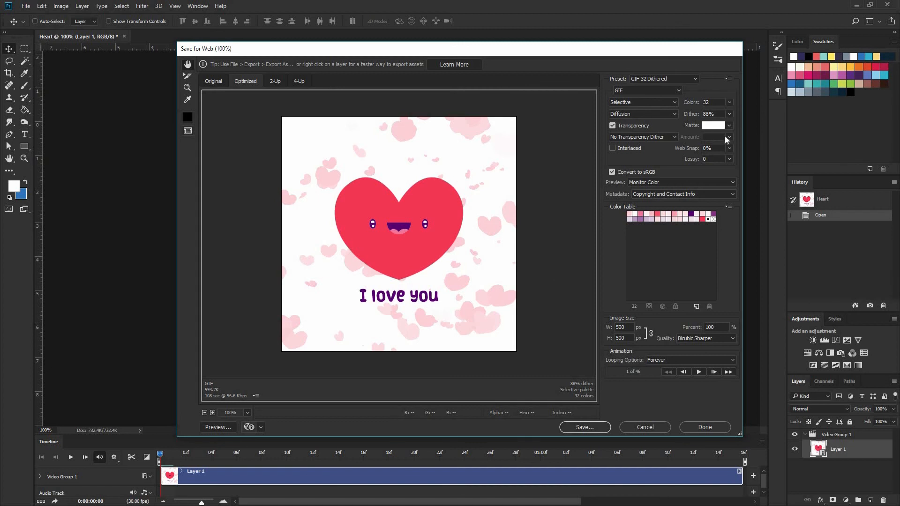
pyautogui.click(709, 158)
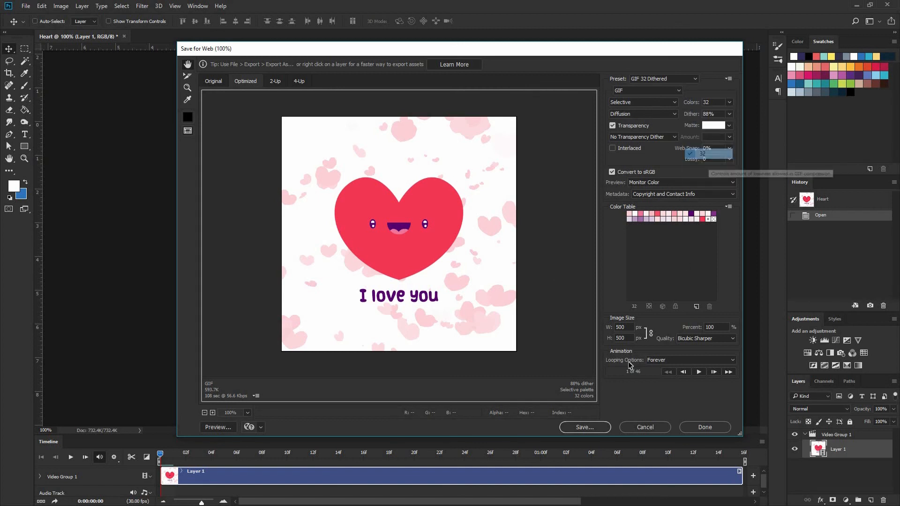
# Step: Set the GIF's looping option to Forever and play the animation preview
pyautogui.click(656, 361)
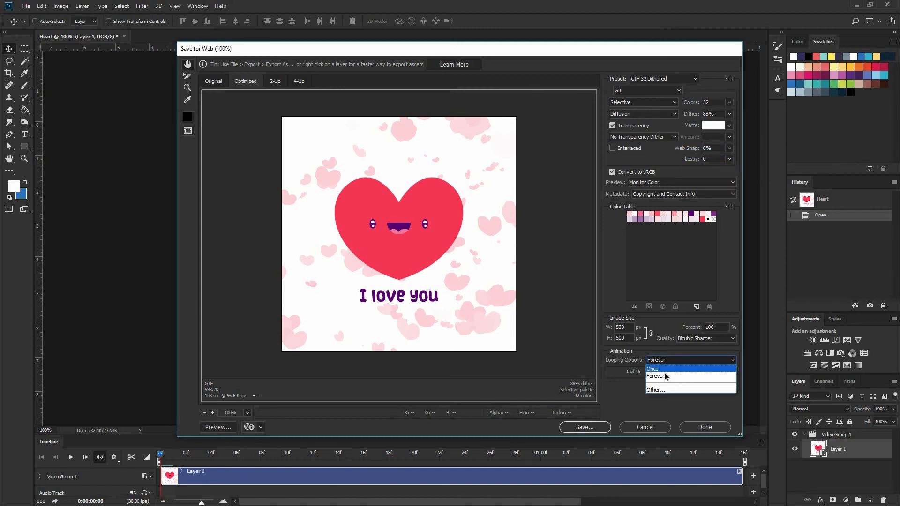
pyautogui.click(708, 371)
pyautogui.click(699, 372)
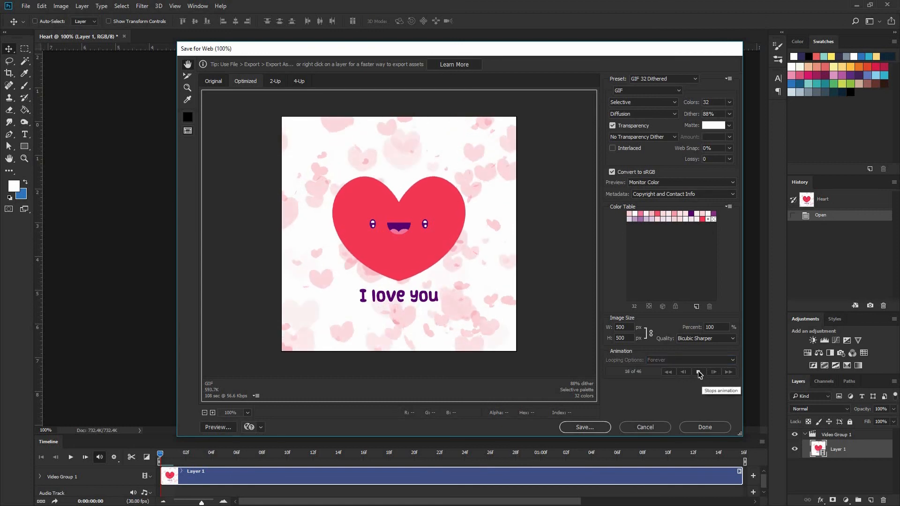
# Step: Save the optimized GIF in the Tutorials folder over the existing Heart file
pyautogui.click(599, 427)
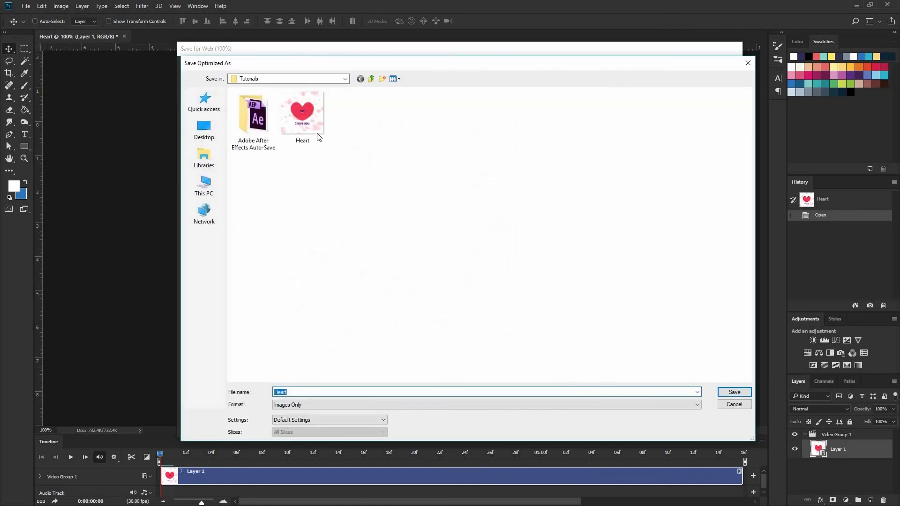
pyautogui.doubleClick(315, 133)
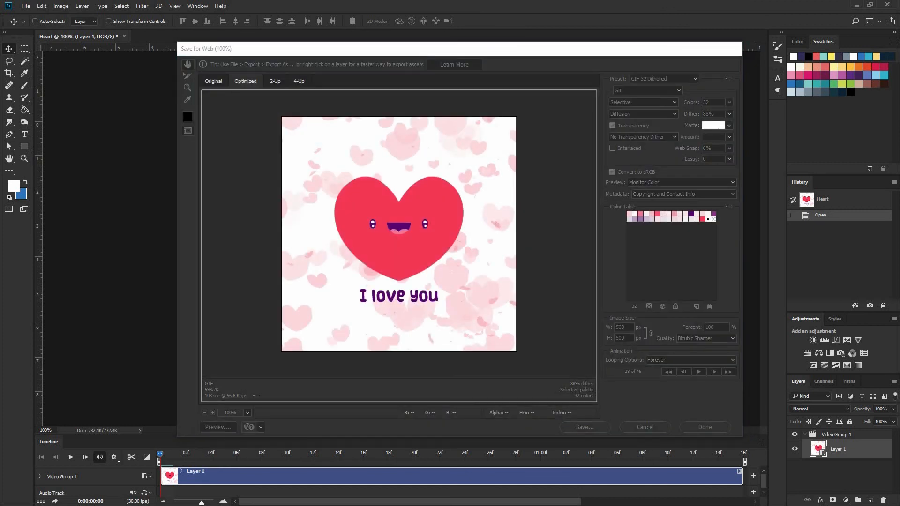